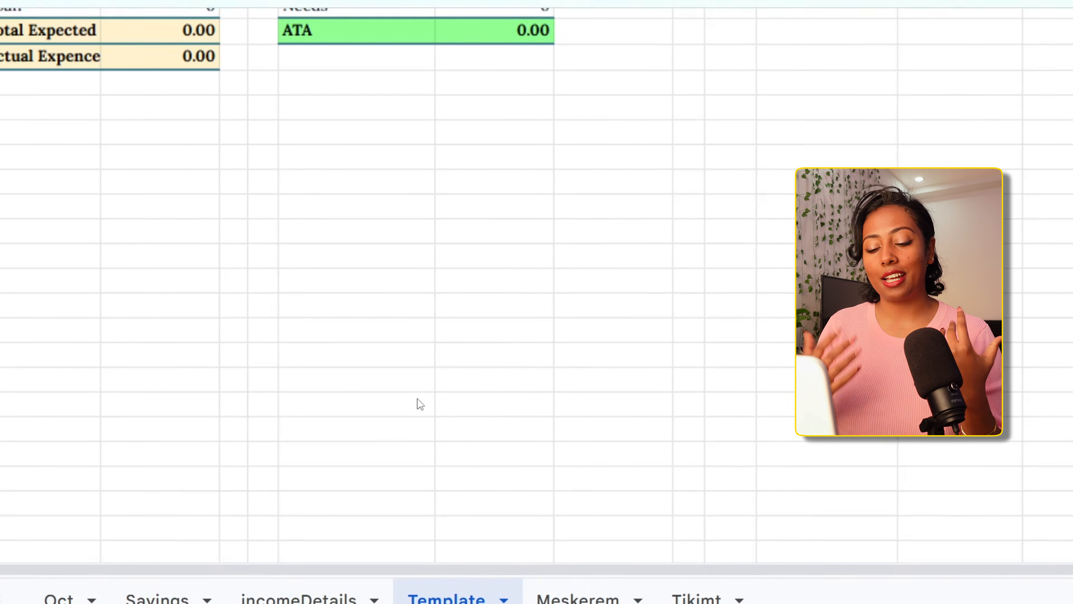
Add the first entry to the Incomes table in row 15, named Income #1 with an amount of 20,000
scroll(487, 293, "down", 3)
scroll(487, 293, "up", 8)
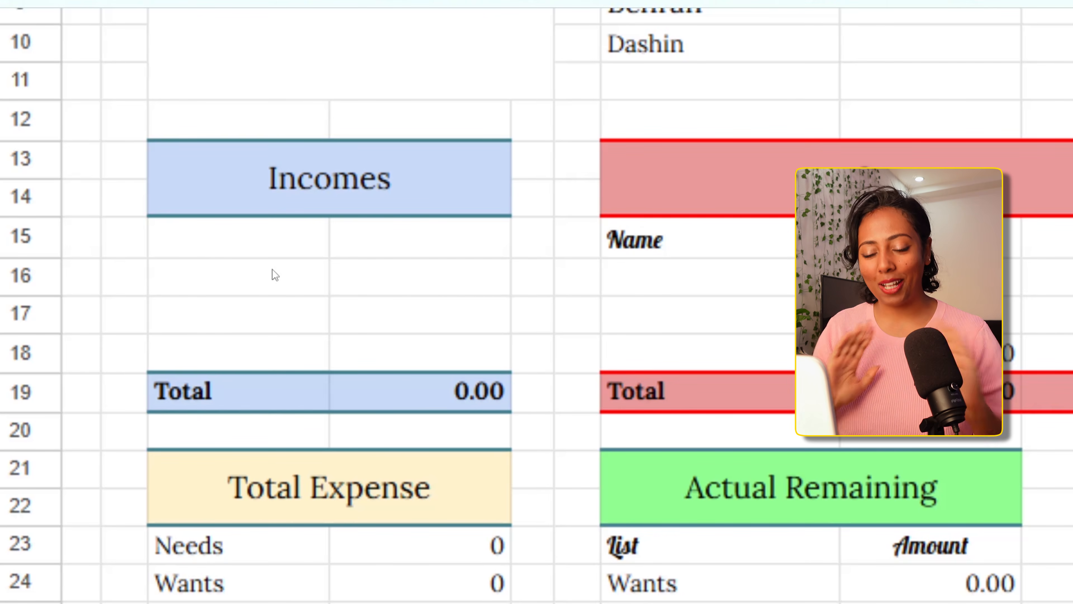
left_click(231, 244)
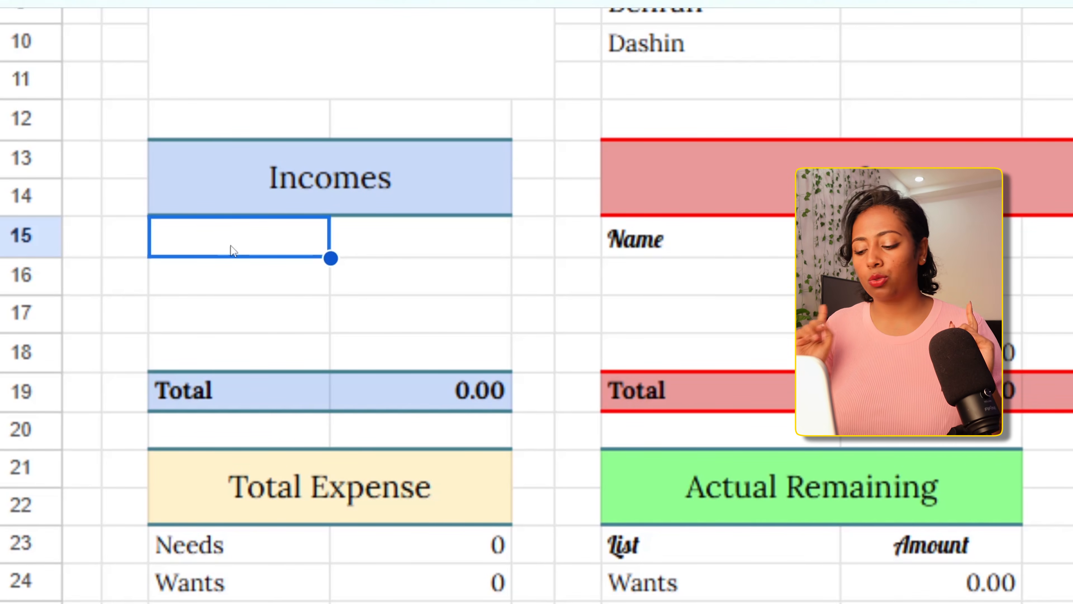
type("Income #")
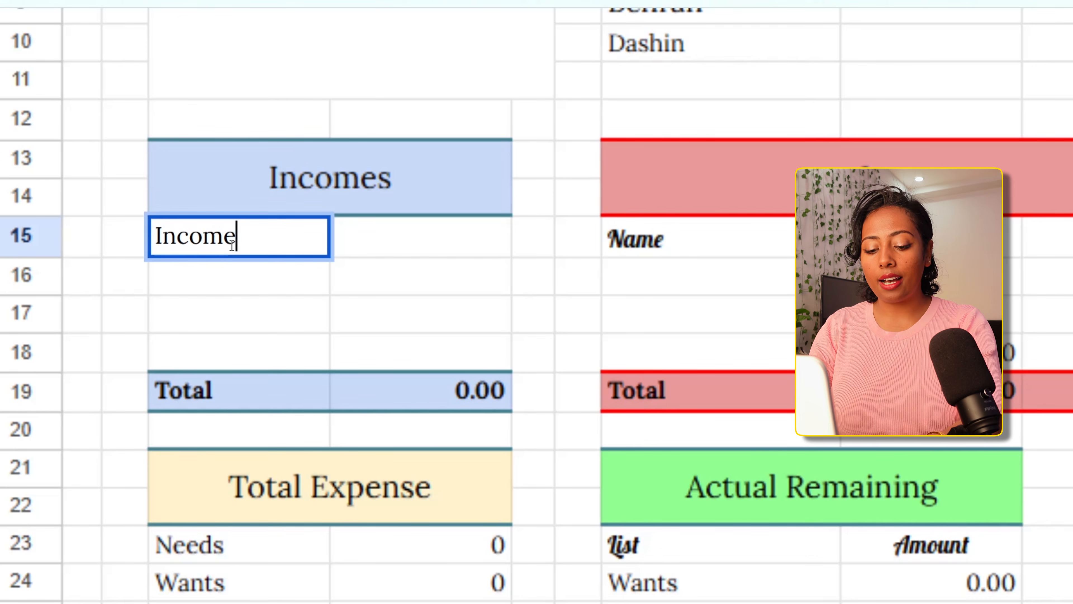
type("1")
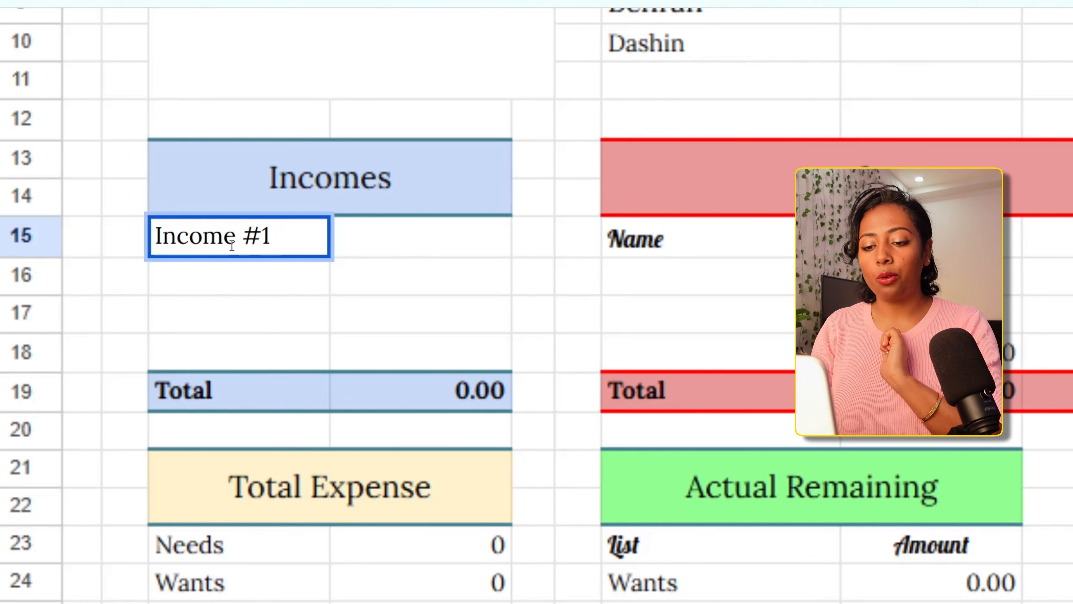
left_click(369, 238)
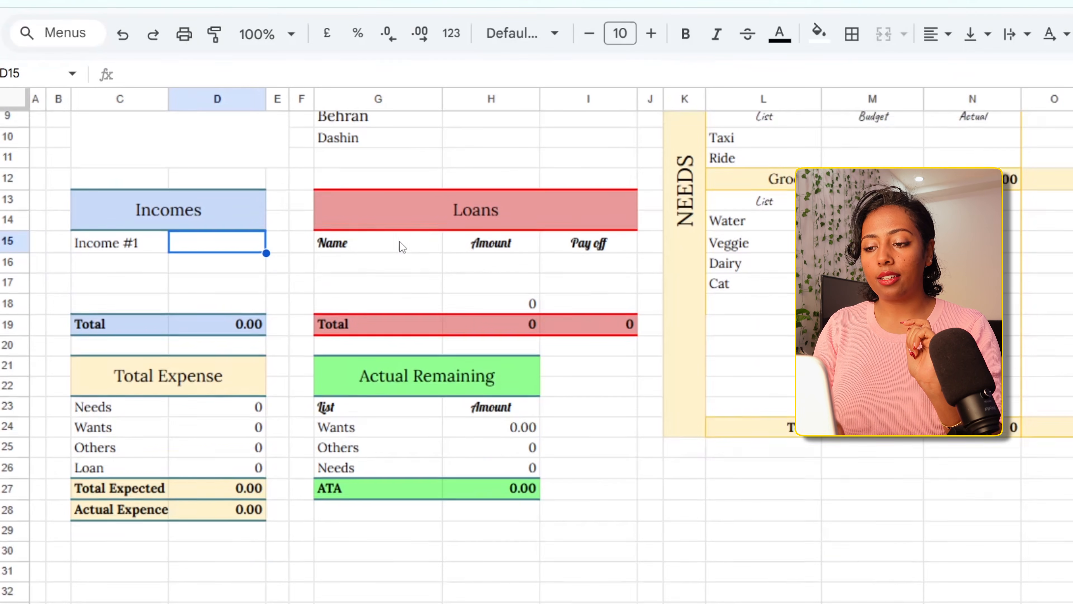
scroll(400, 245, "up", 1)
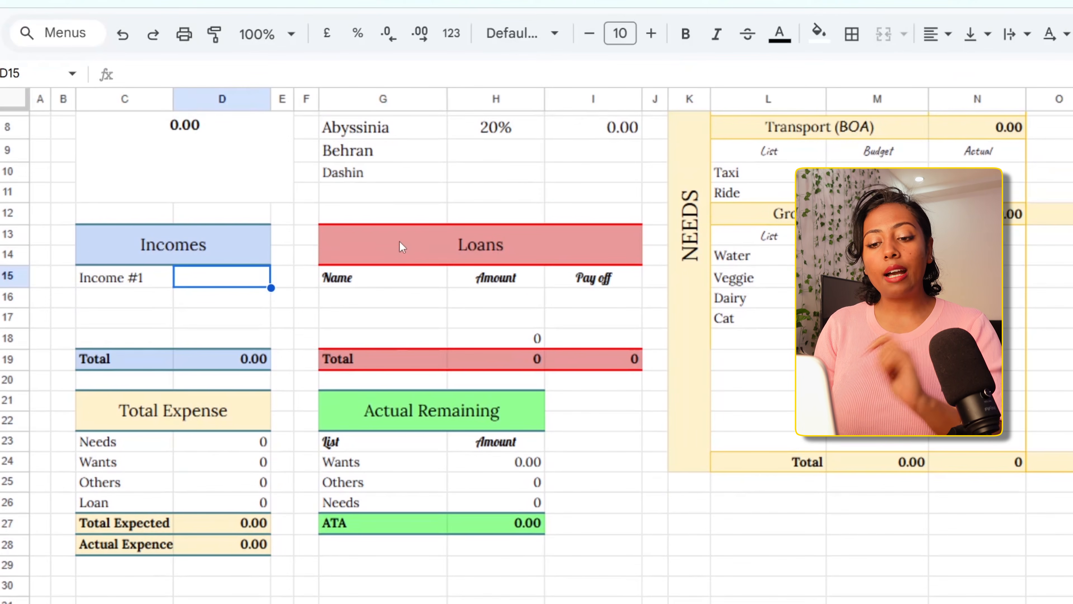
type("20")
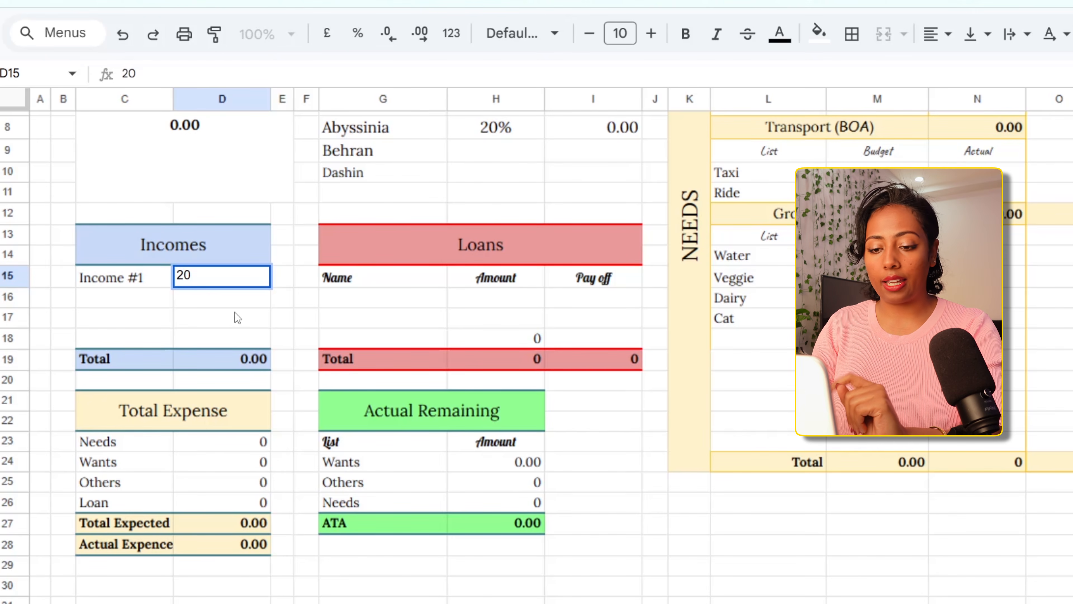
type(",000")
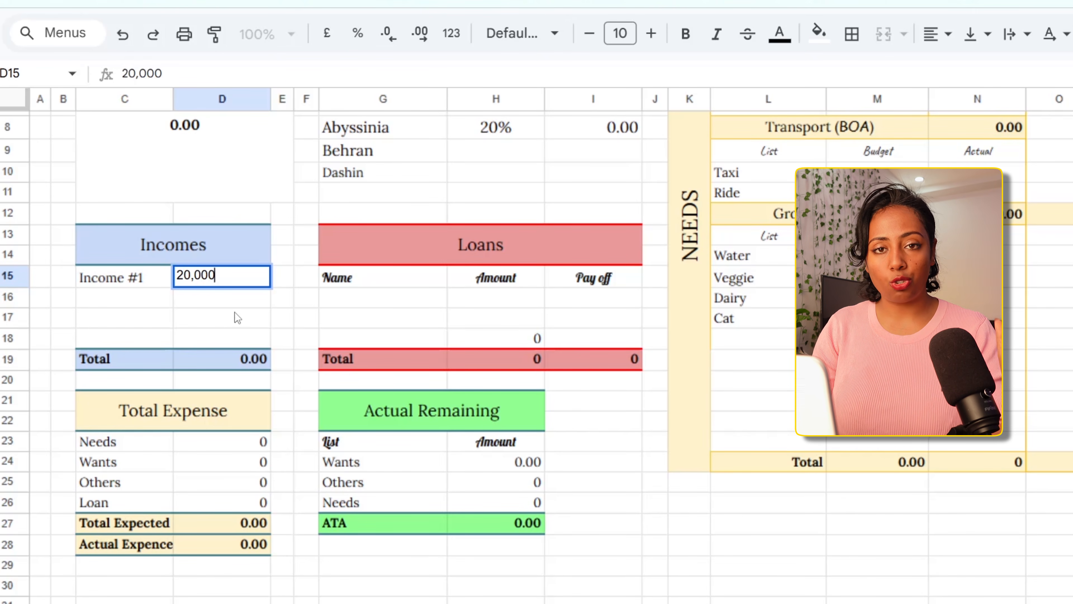
key("Return")
Add Income #2 with an amount of 60,000 in row 16 of the Incomes table
left_click(166, 303)
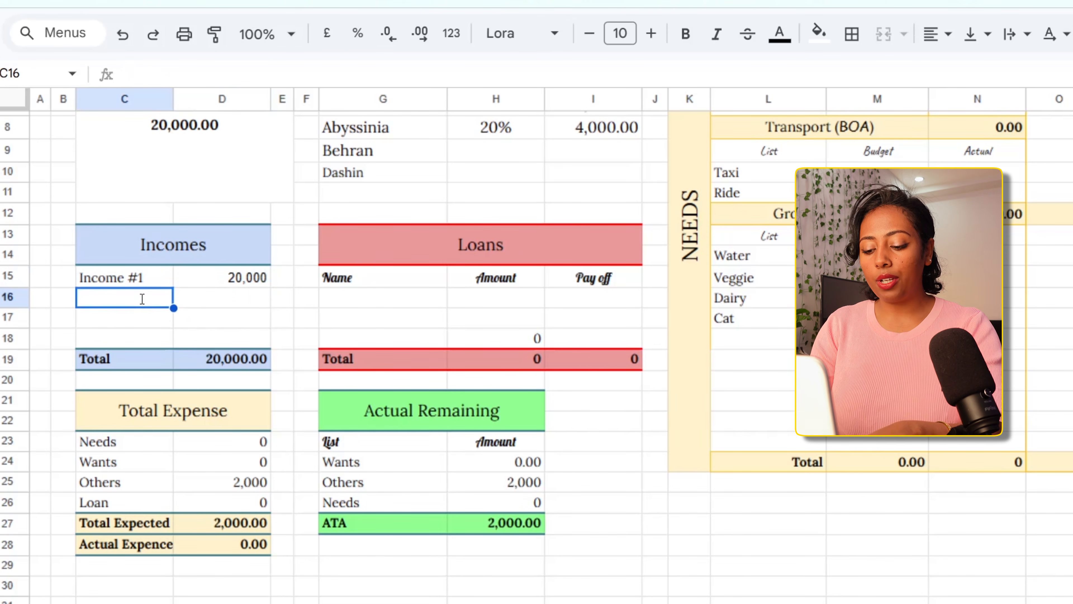
type("Income #2")
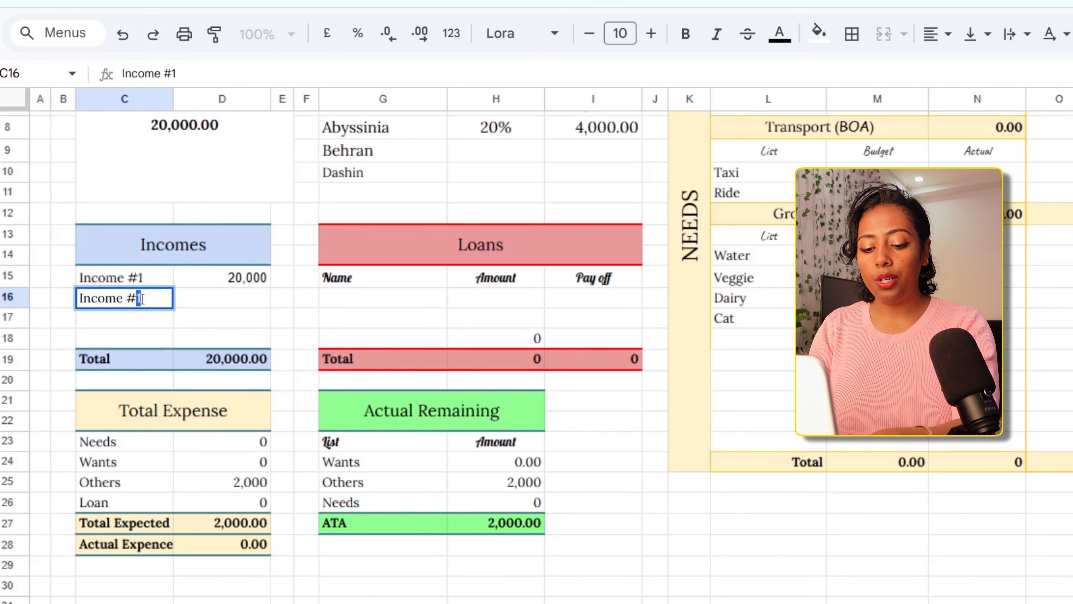
left_click(225, 304)
type("60,000")
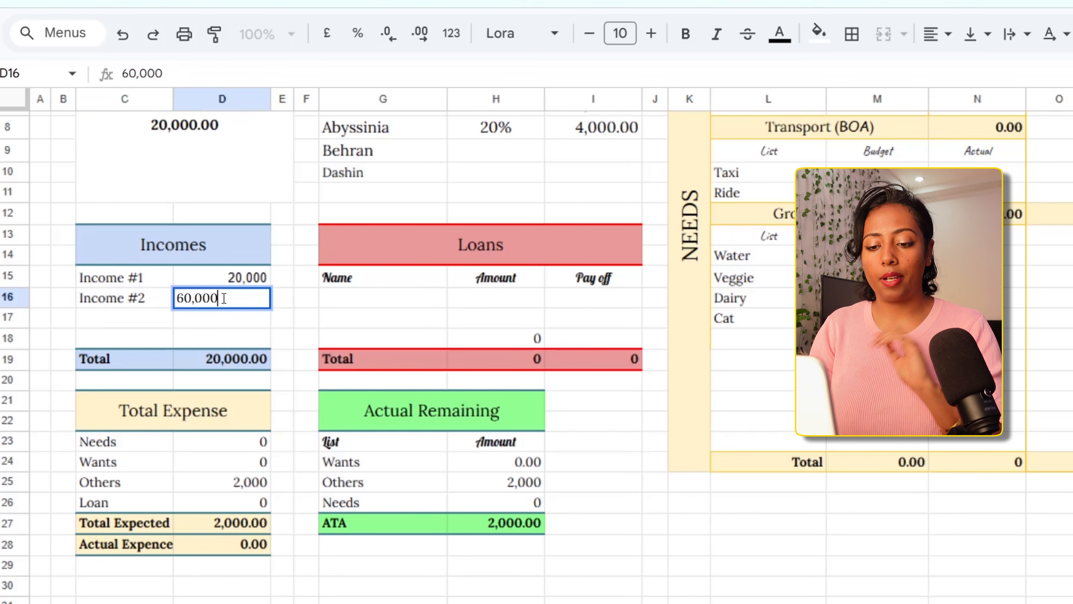
key("Return")
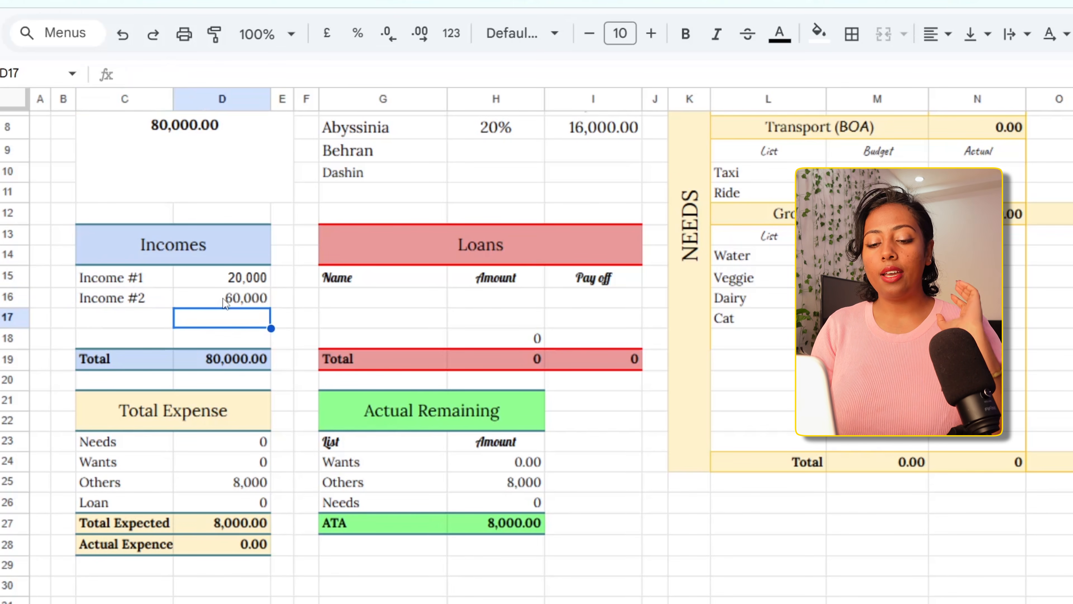
Add Income #3 with an amount of 20,000 in row 17 of the Incomes table
left_click(132, 329)
type("Inc")
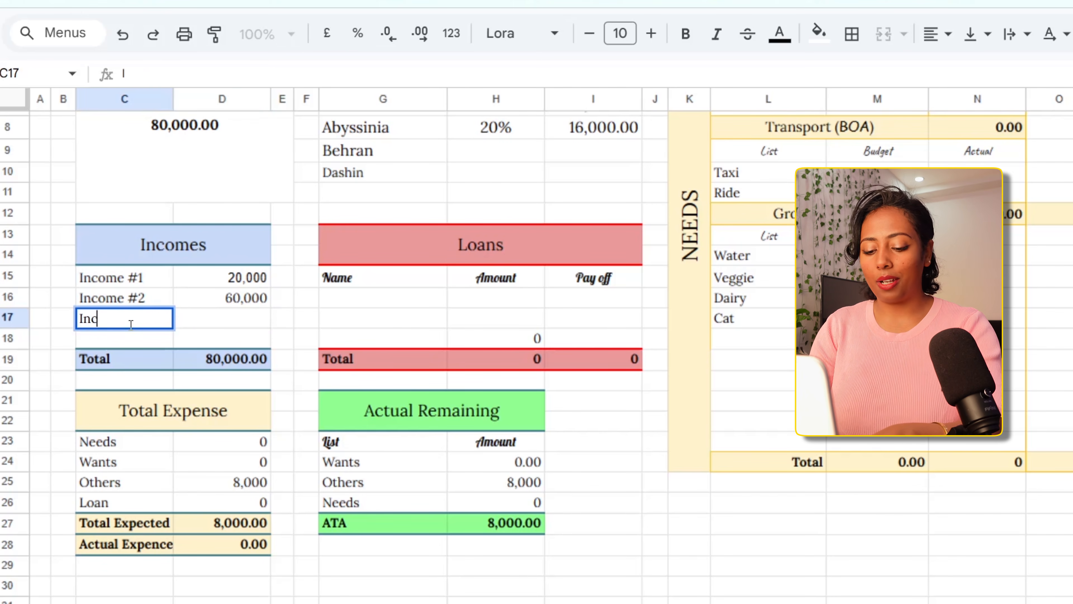
type("ome #3")
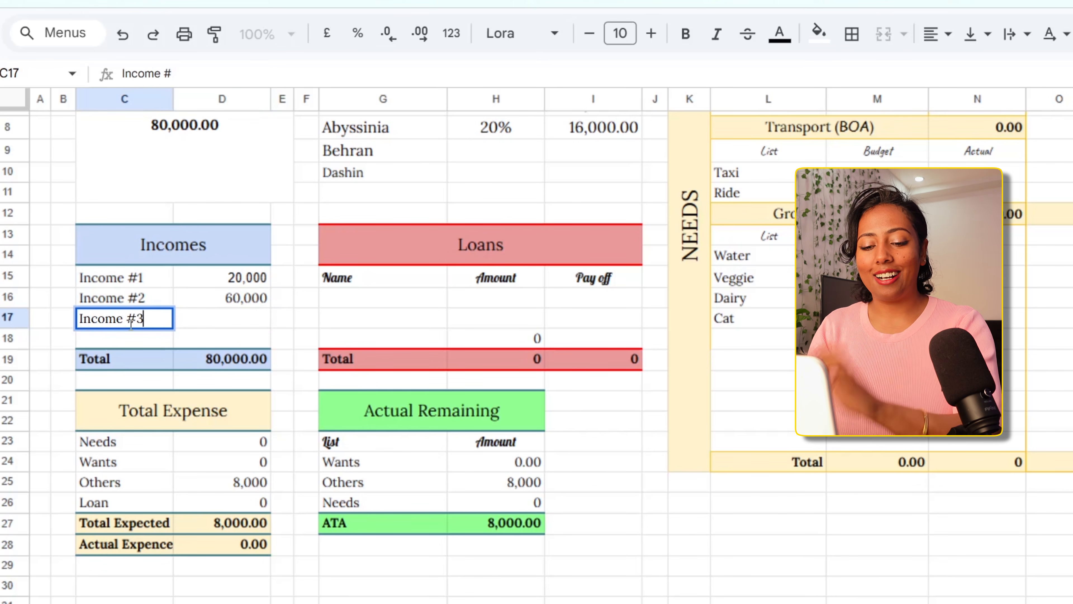
left_click(224, 322)
type("20,000")
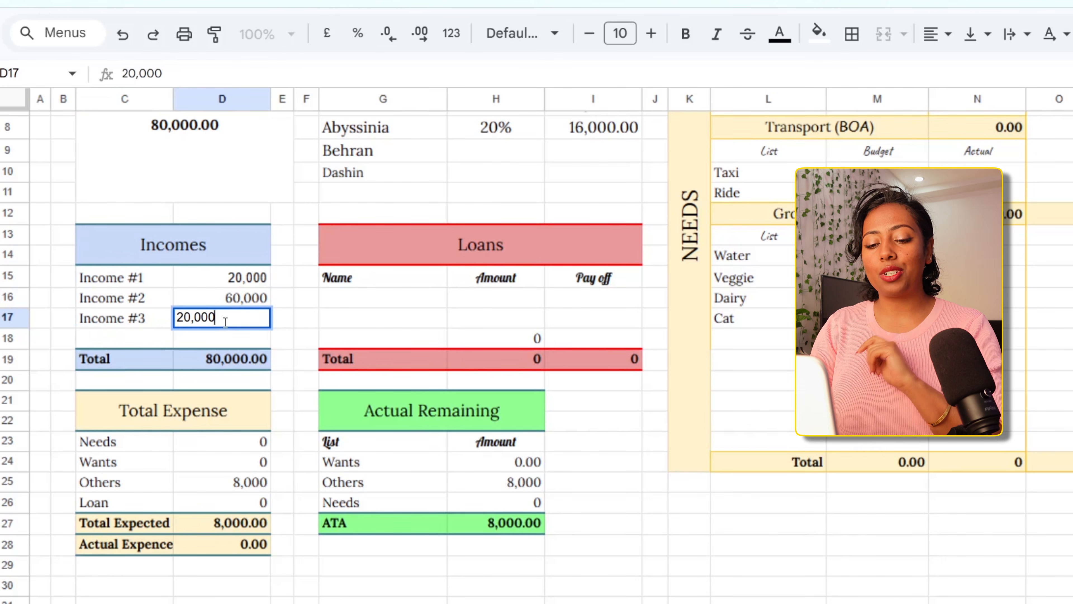
key("Return")
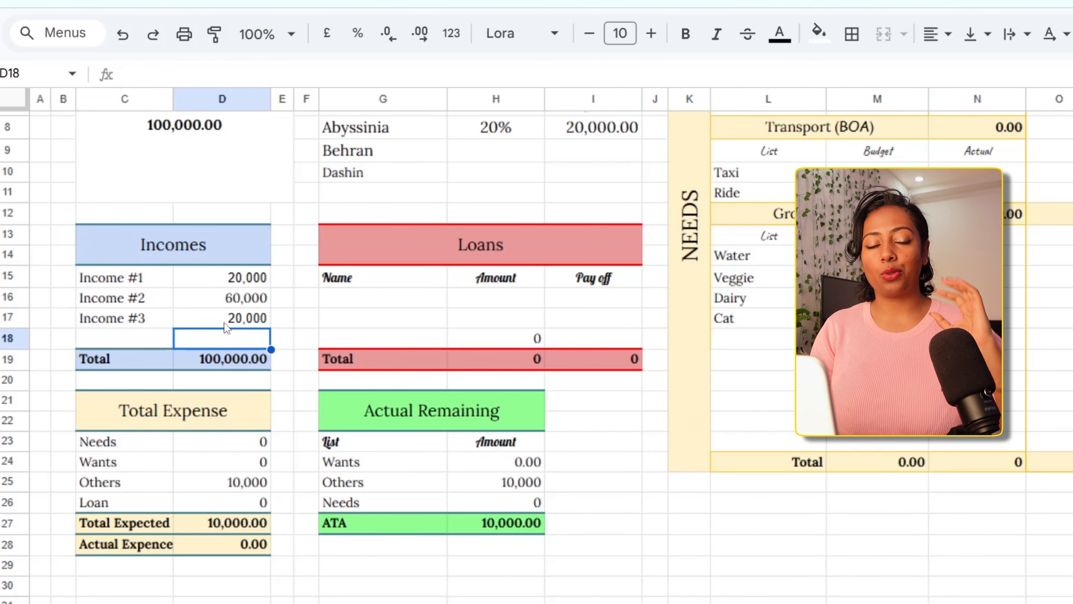
Review the three income entries and their total, plus the Awash, CBE and Abyssinia allocations in the Savings table
left_click(124, 279)
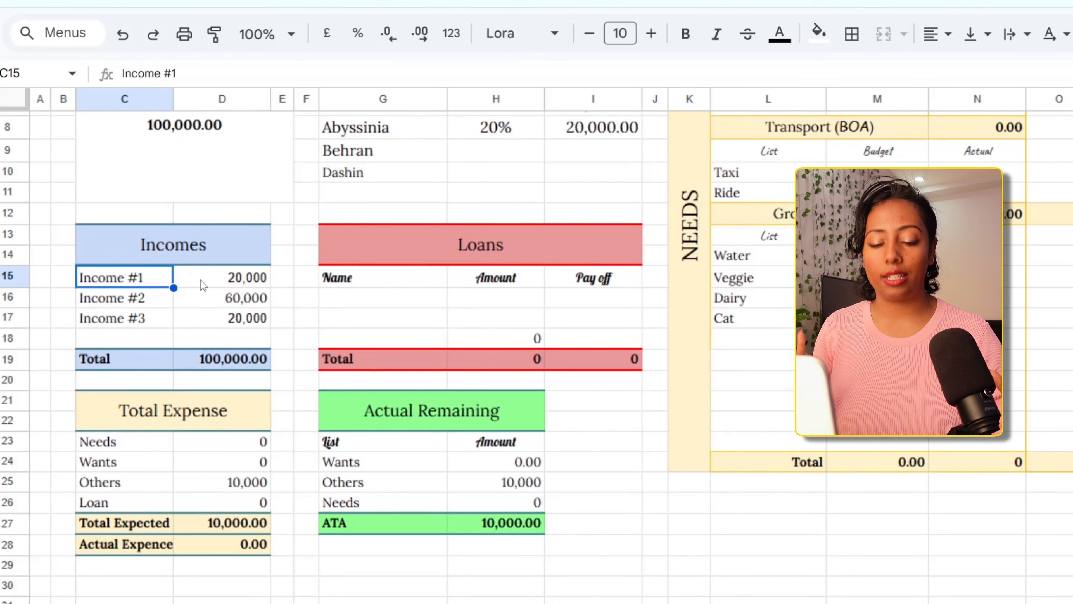
left_click(146, 302)
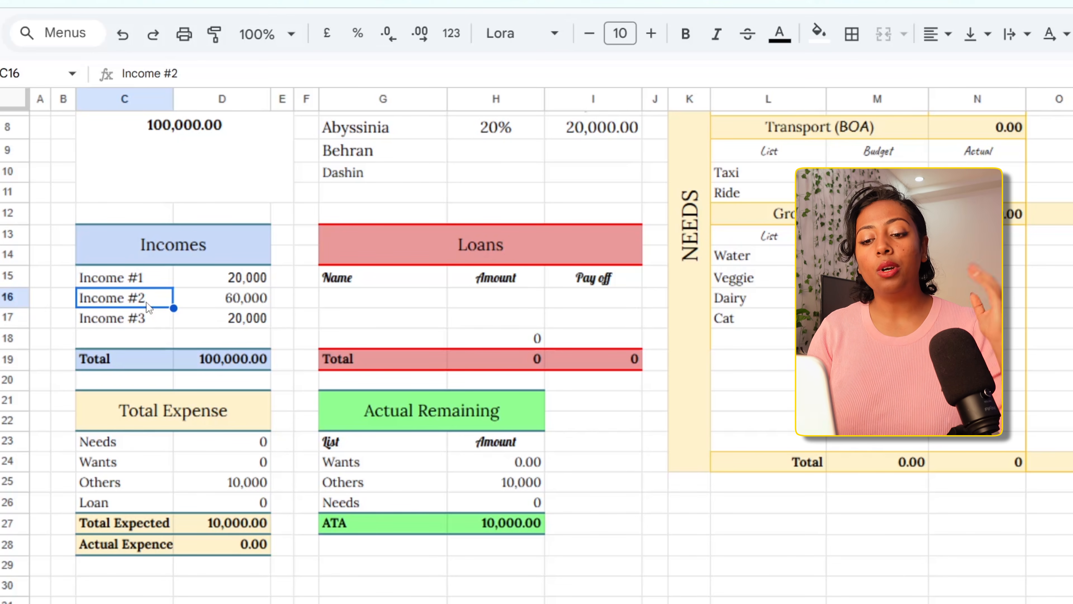
left_click(216, 303)
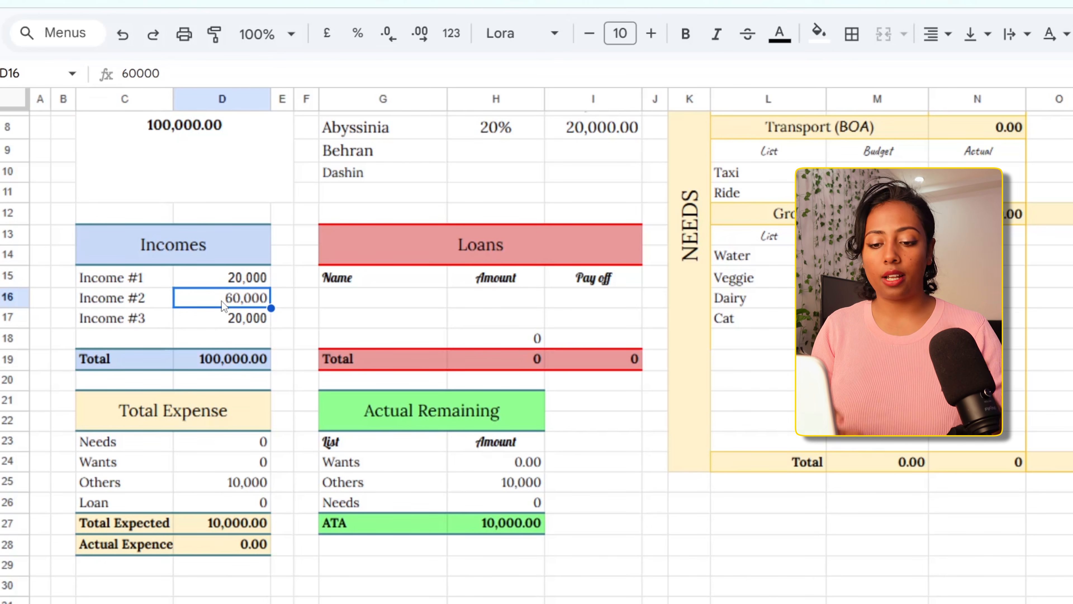
left_click(158, 325)
left_click(197, 325)
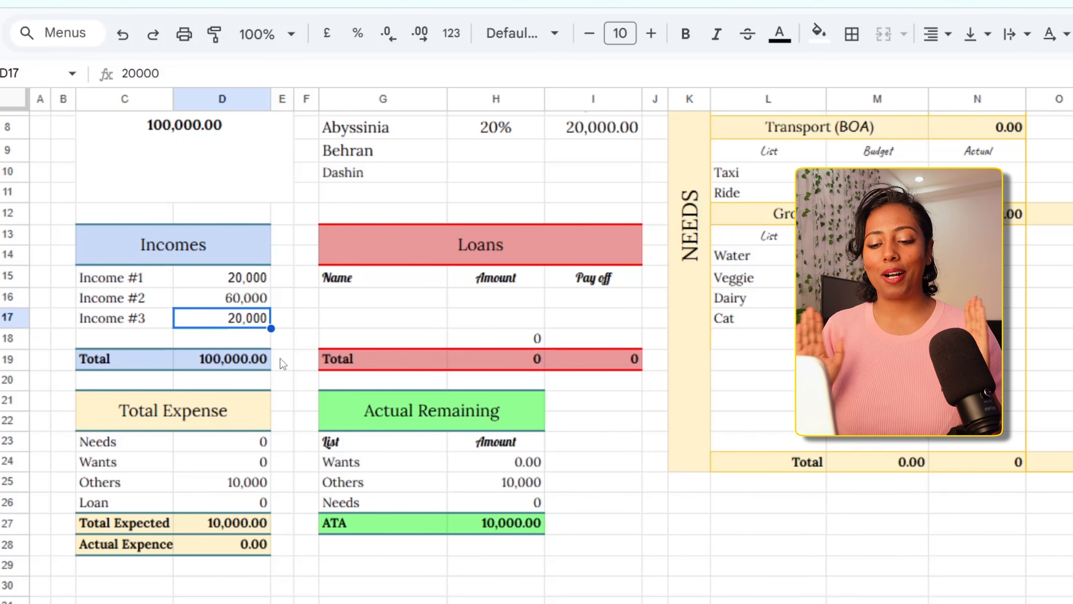
scroll(280, 358, "up", 5)
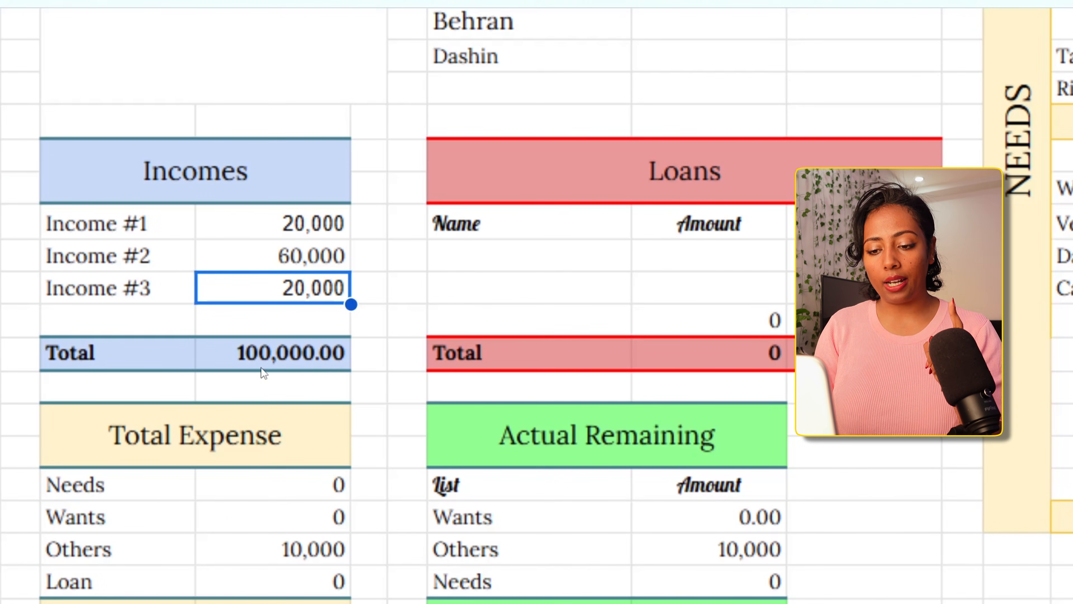
scroll(331, 359, "up", 5)
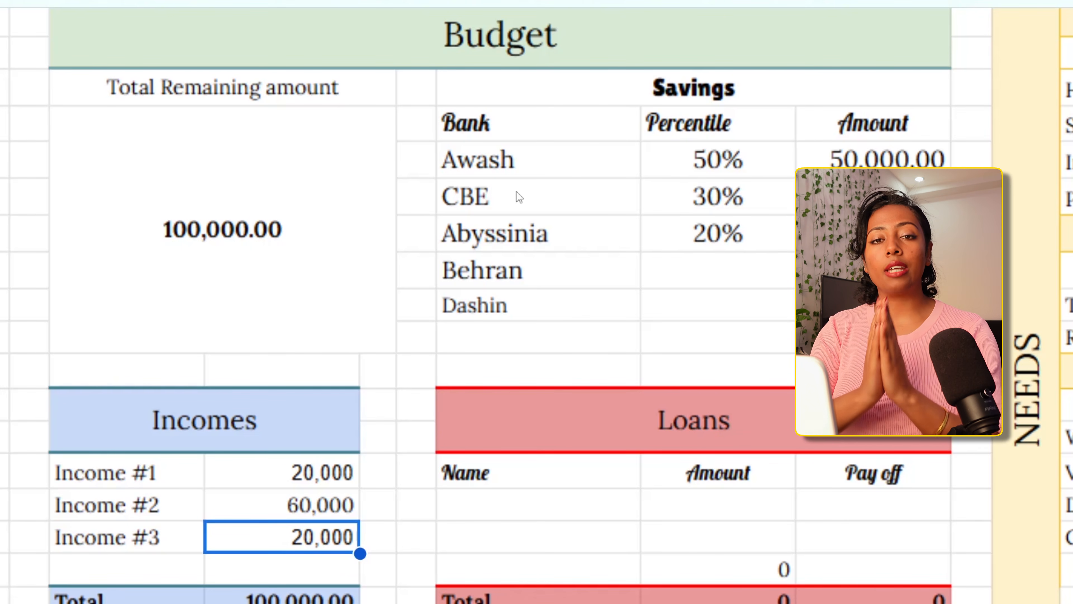
left_click(567, 154)
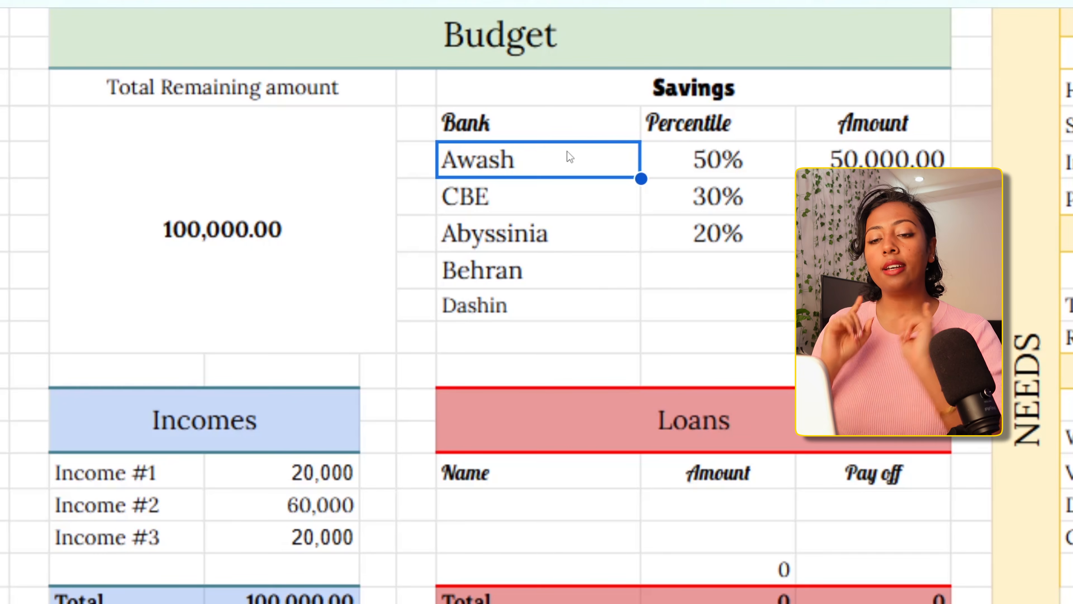
left_click(589, 203)
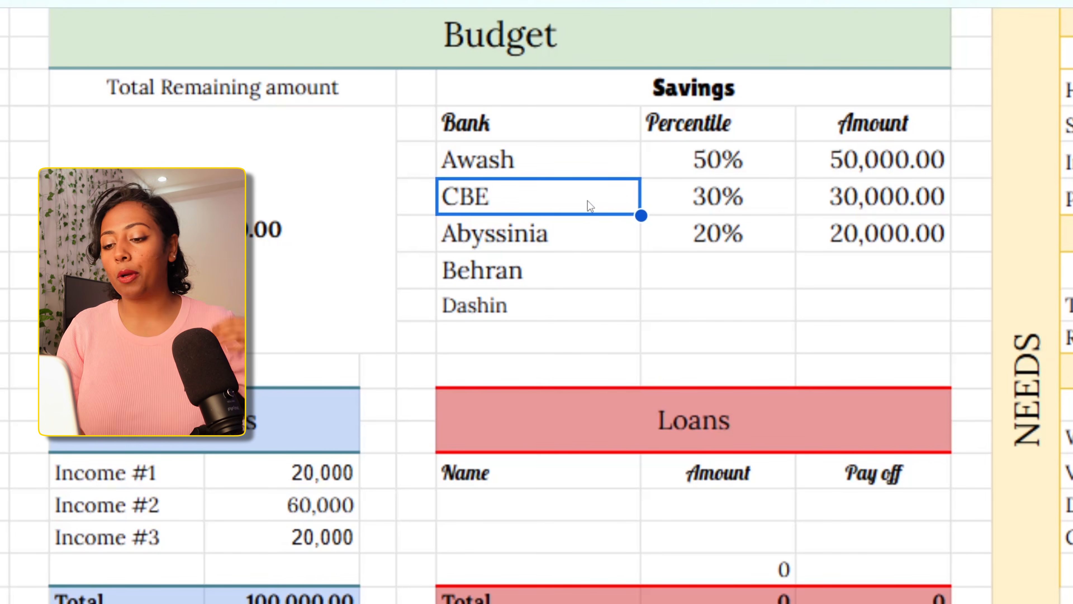
left_click(587, 234)
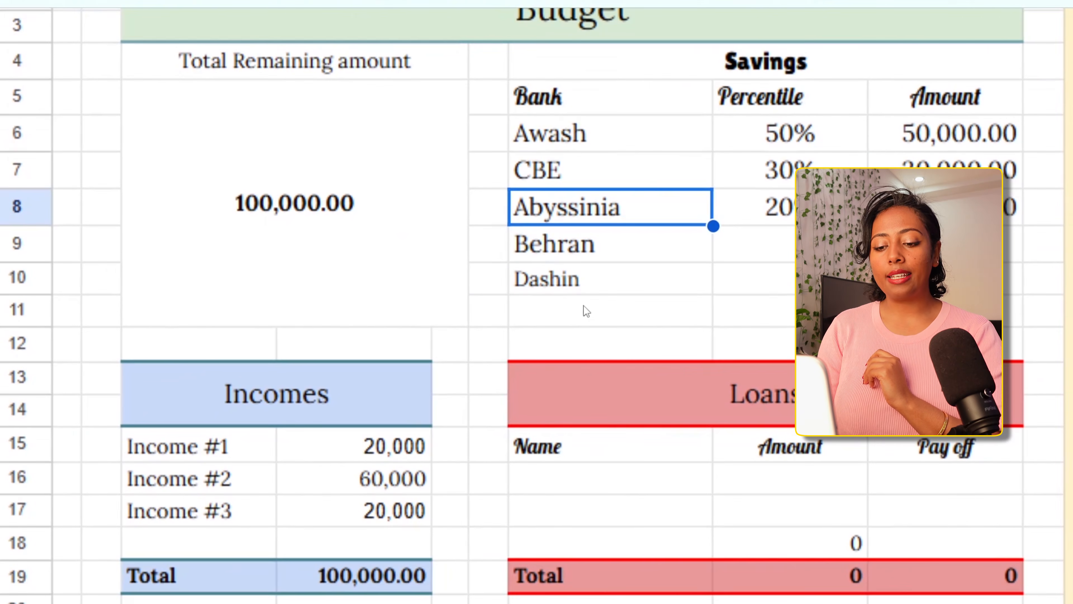
Examine the budget's Total Expense and Actual Remaining summaries and the Needs, Wants and Others expense sections
scroll(365, 463, "down", 3)
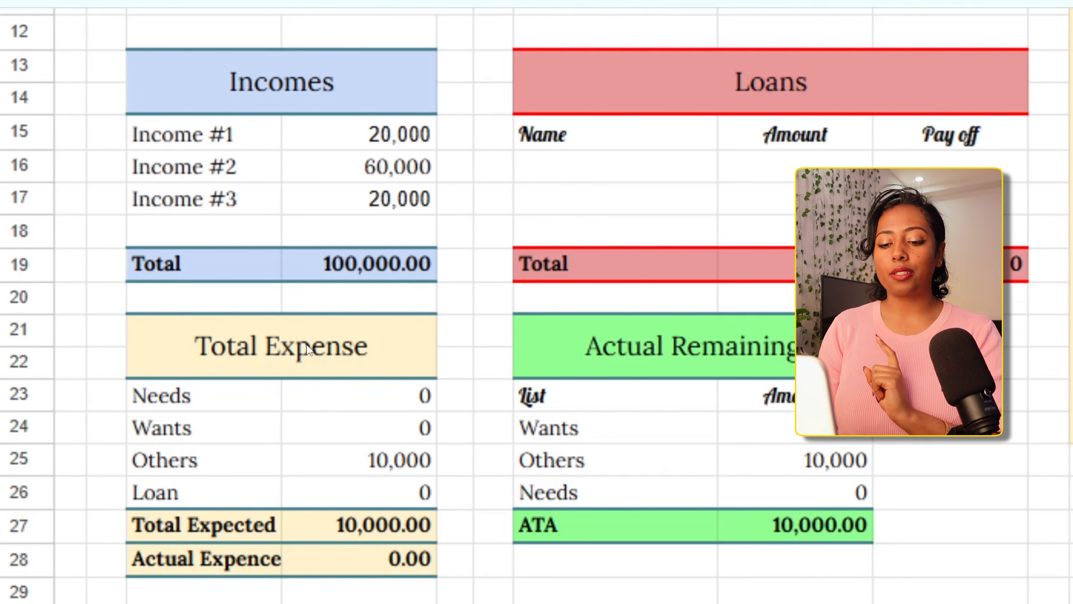
scroll(306, 344, "up", 1)
scroll(306, 344, "down", 1)
scroll(306, 344, "up", 1)
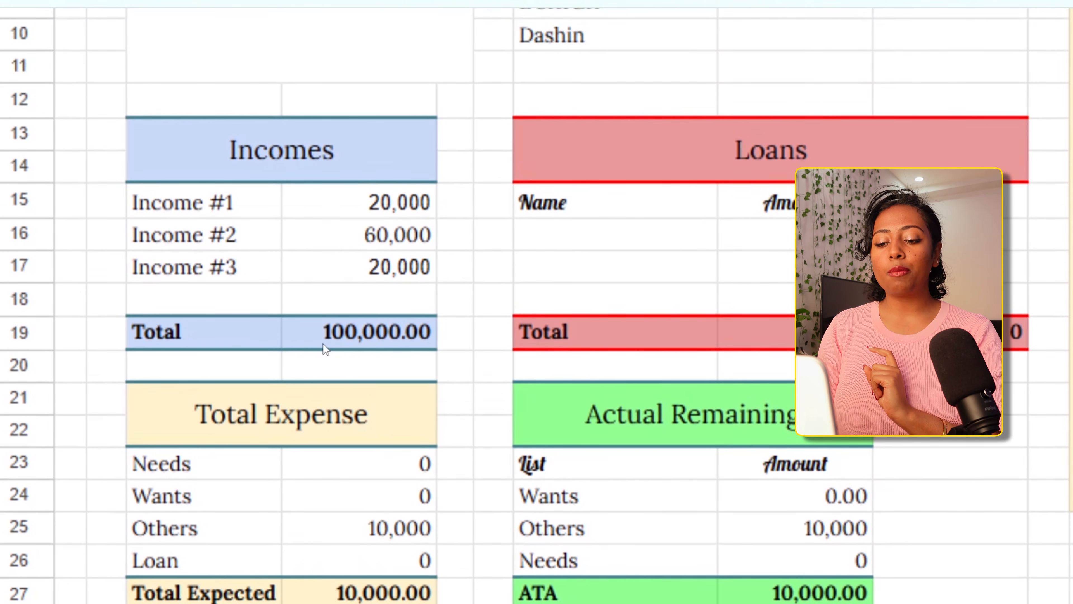
scroll(324, 349, "down", 2)
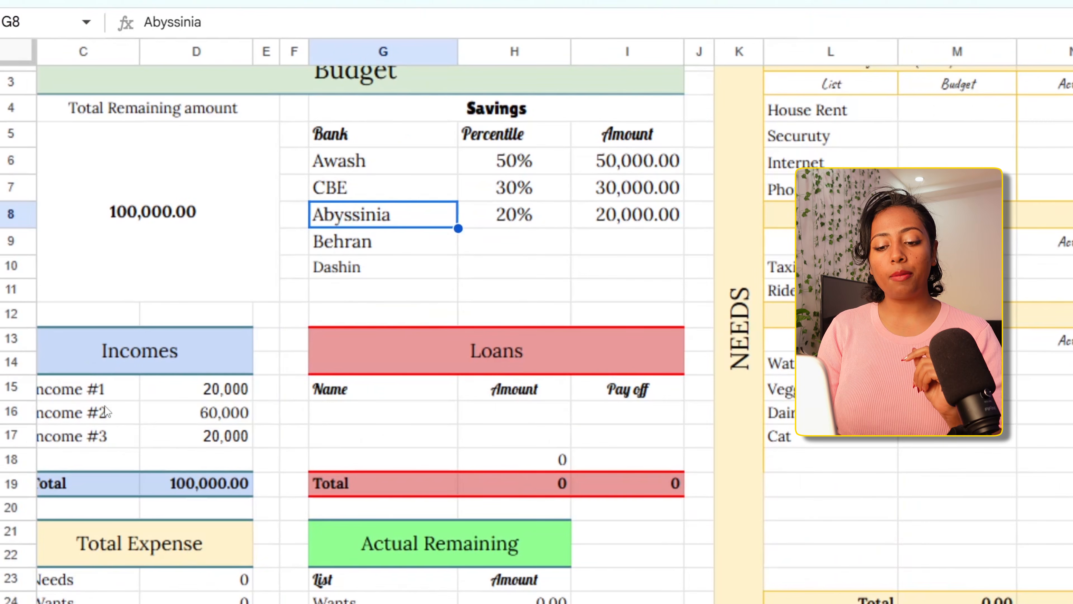
scroll(102, 429, "left", 2)
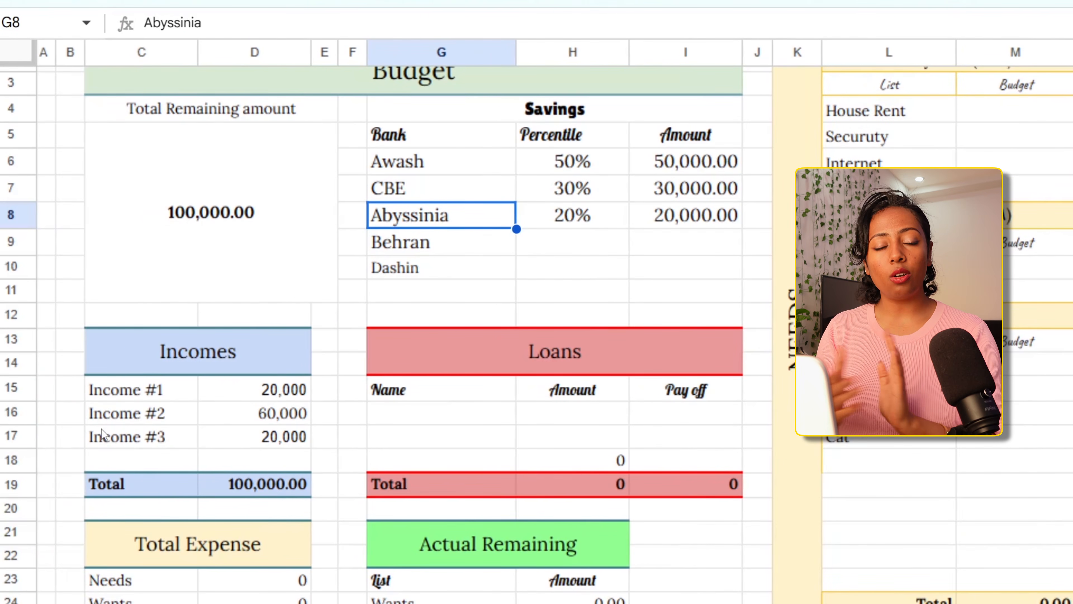
scroll(101, 428, "down", 3)
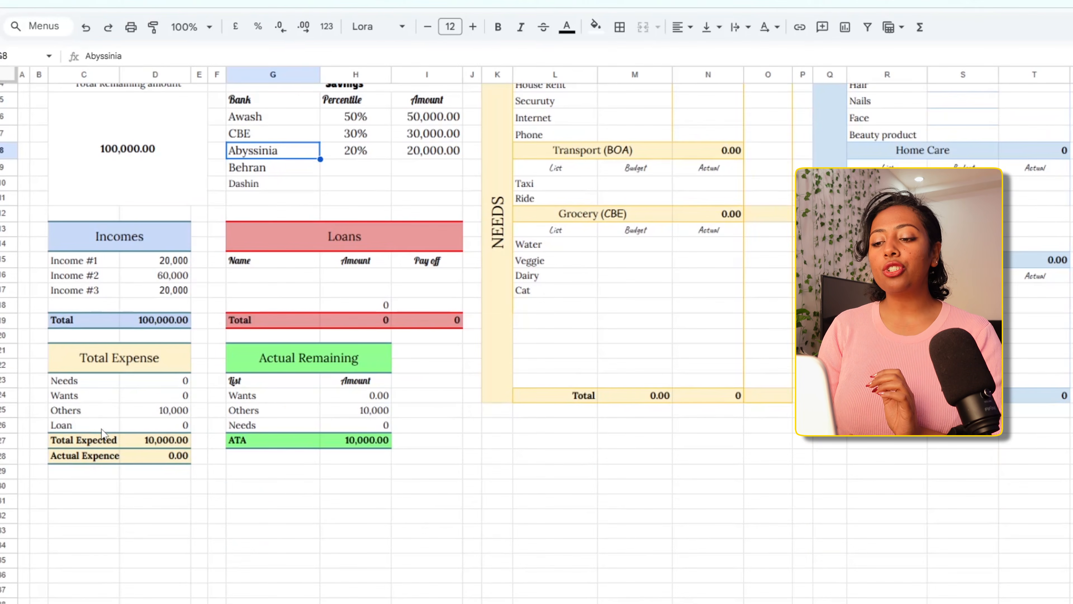
scroll(101, 428, "right", 6)
scroll(102, 429, "up", 1)
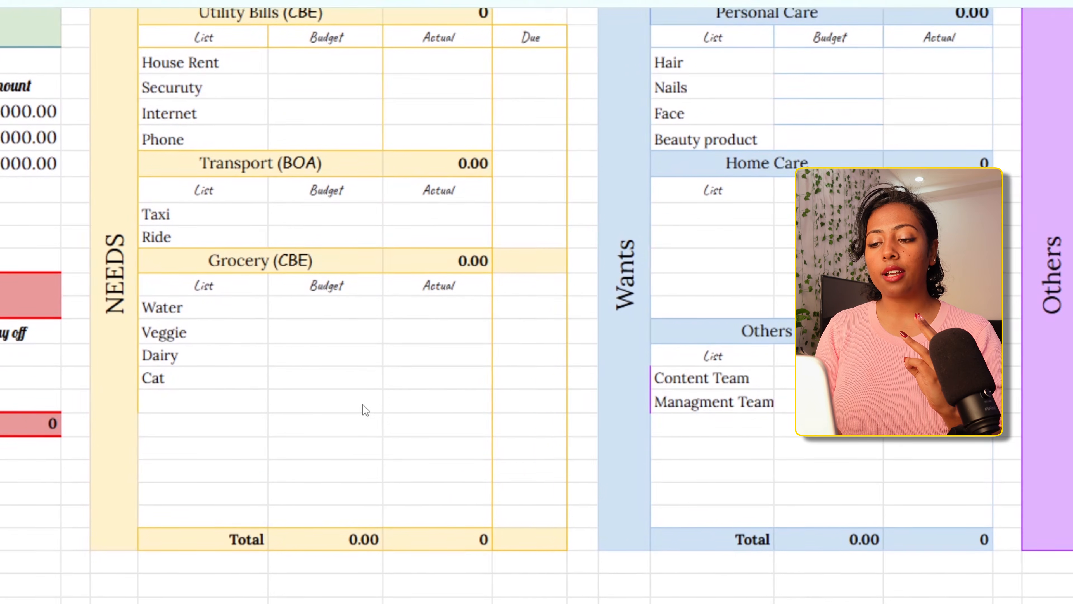
scroll(365, 409, "up", 1)
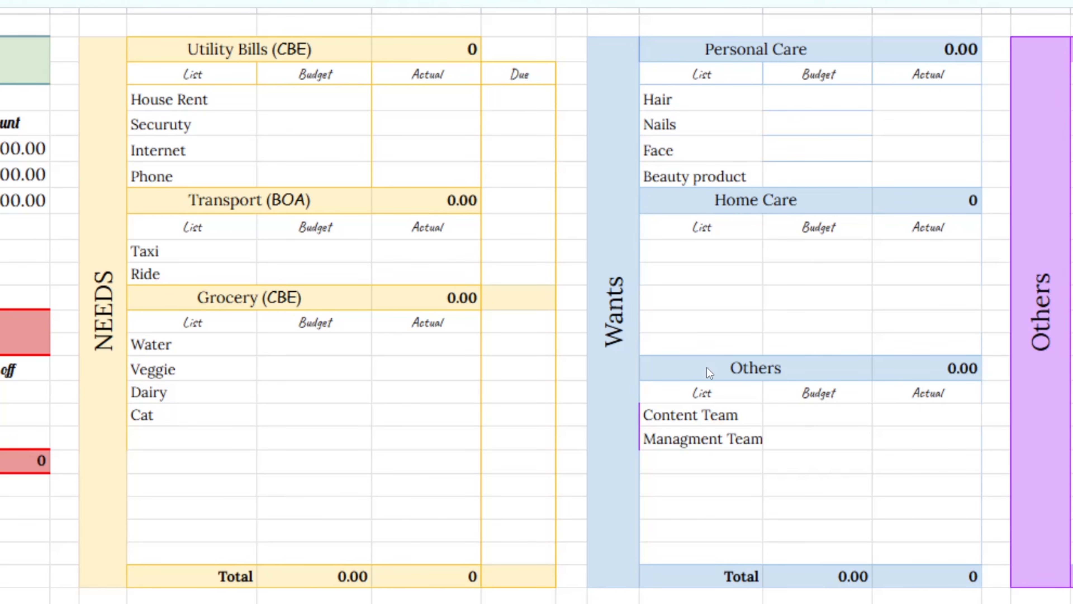
scroll(710, 372, "right", 5)
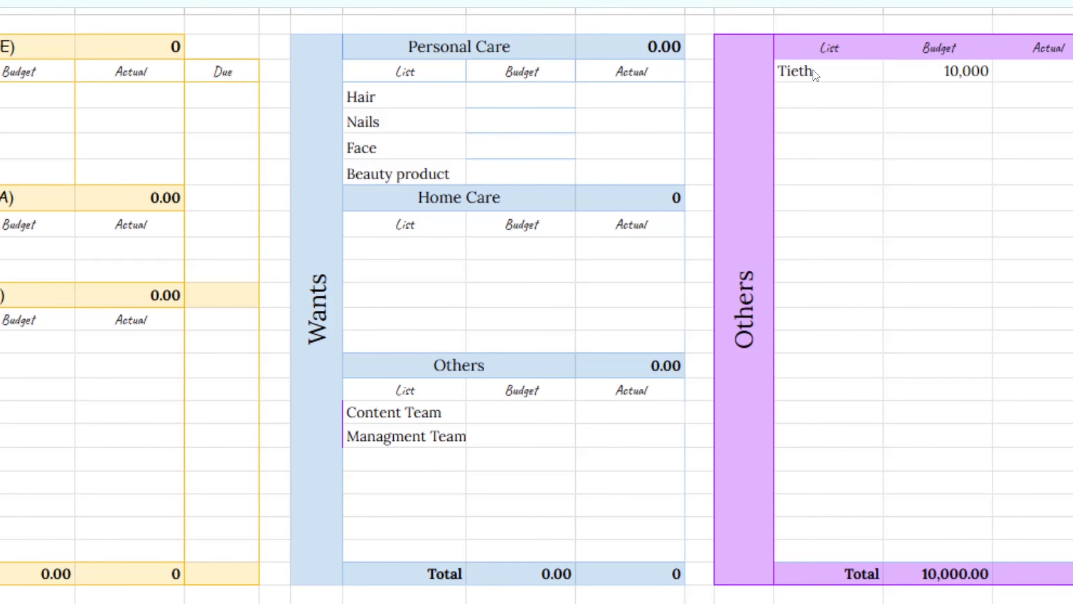
scroll(814, 70, "left", 10)
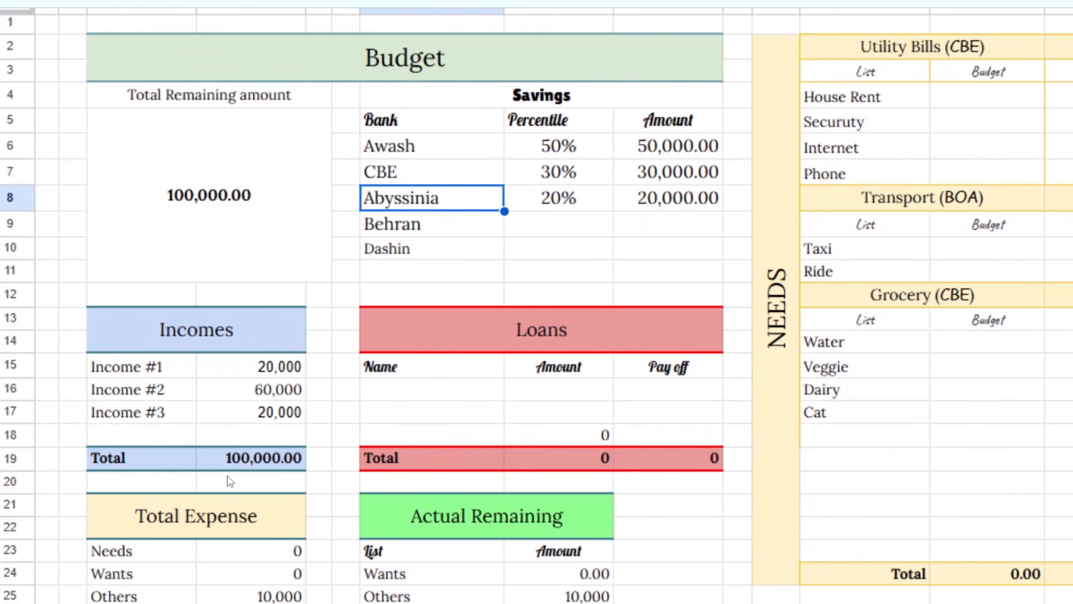
scroll(637, 357, "right", 10)
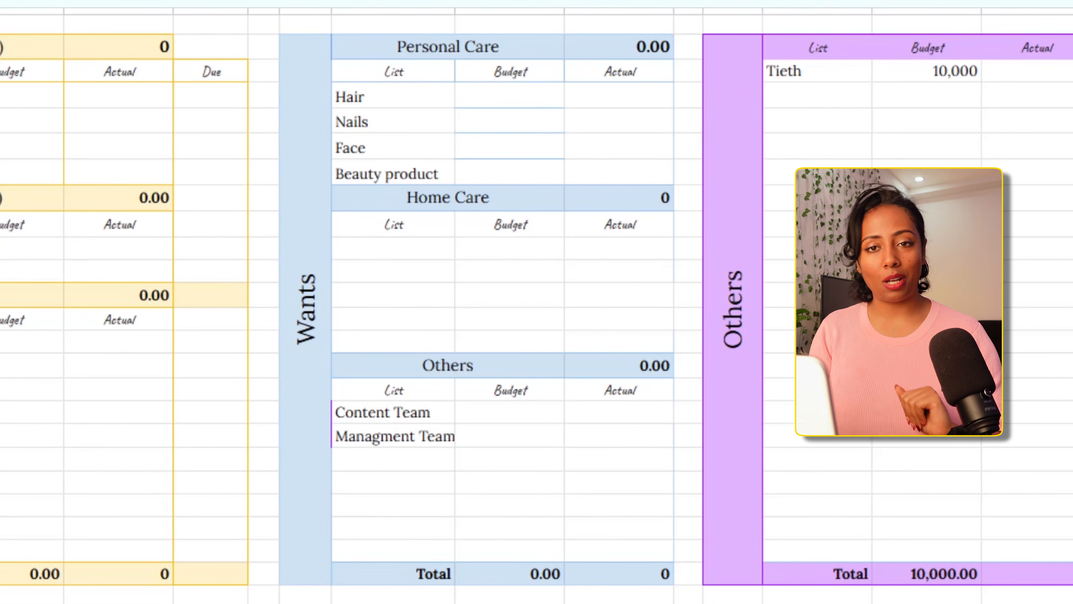
Examine the House Rent, Securuty, Internet and Phone items and the bank named in the Utility Bills heading
scroll(536, 306, "left", 10)
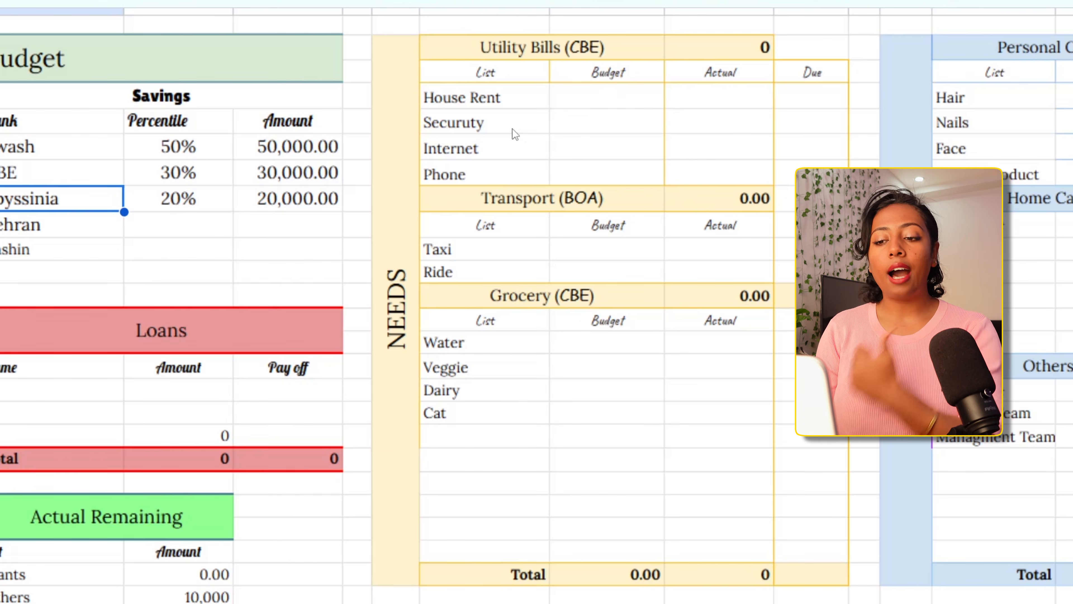
left_click(513, 105)
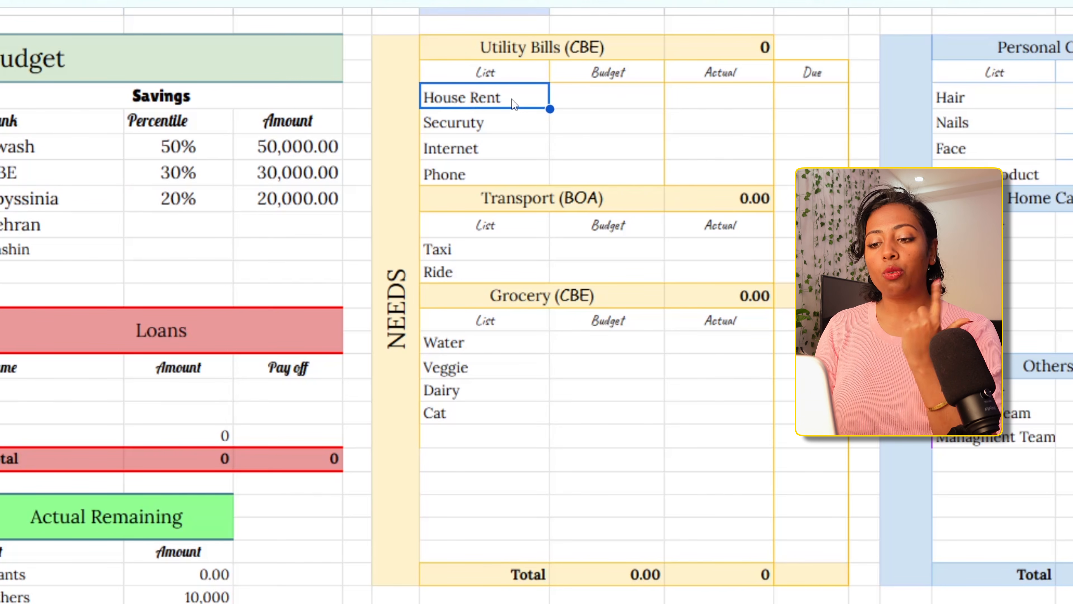
left_click(508, 132)
left_click(511, 149)
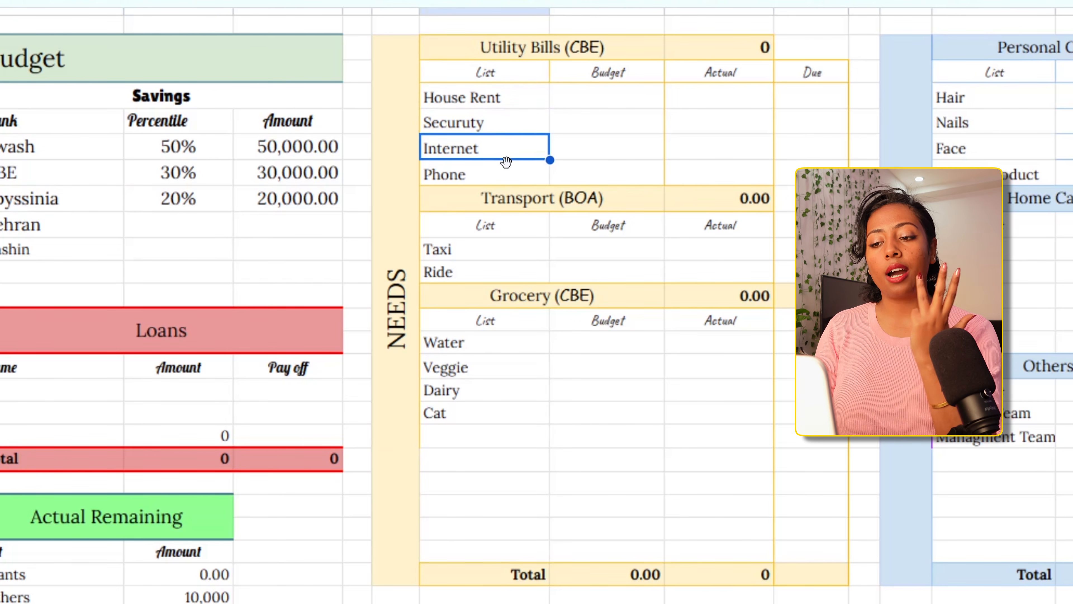
left_click(504, 171)
left_click(464, 40)
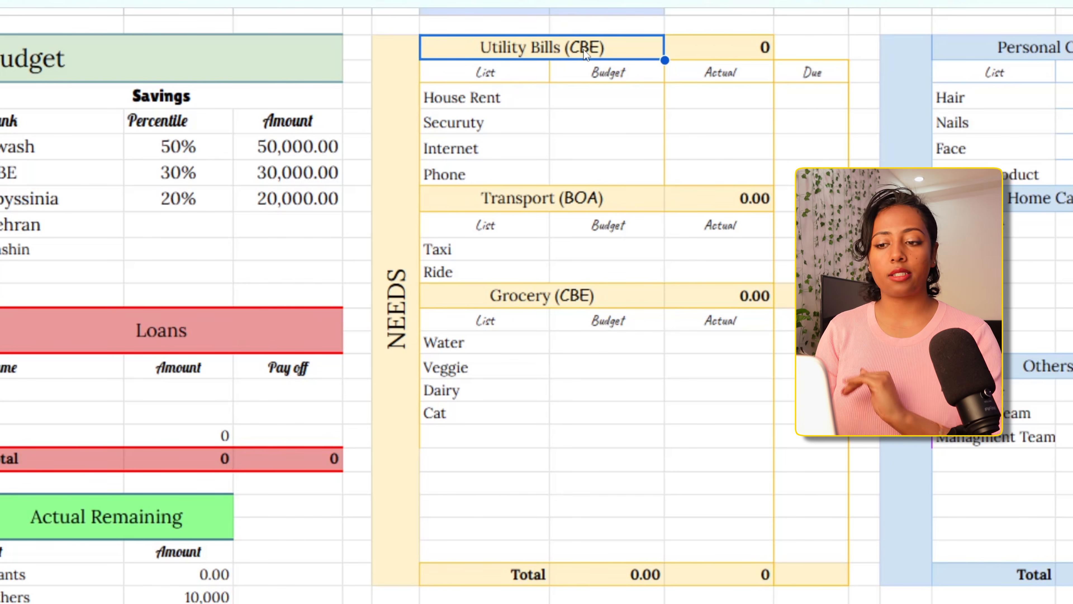
Set the House Rent budget to 20,000 in the Utility Bills table of the Needs section
left_click(569, 111)
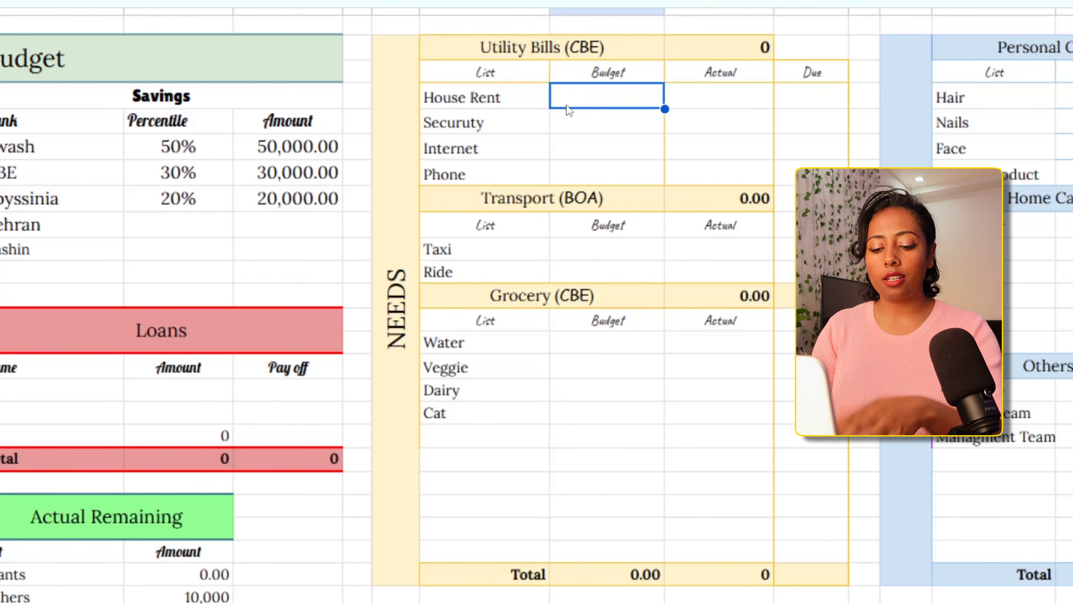
type("10")
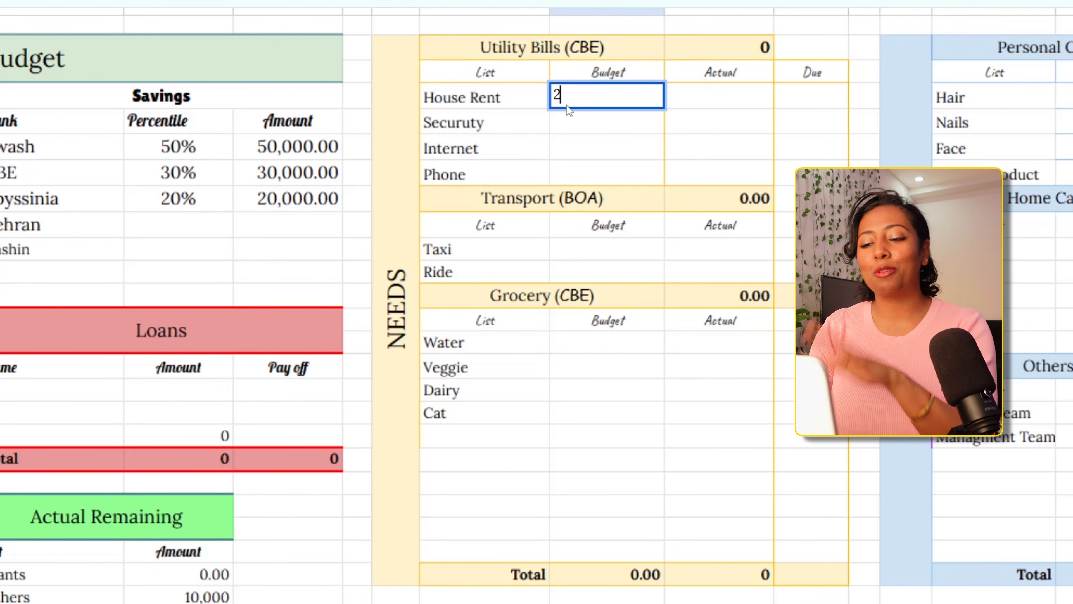
type(",000")
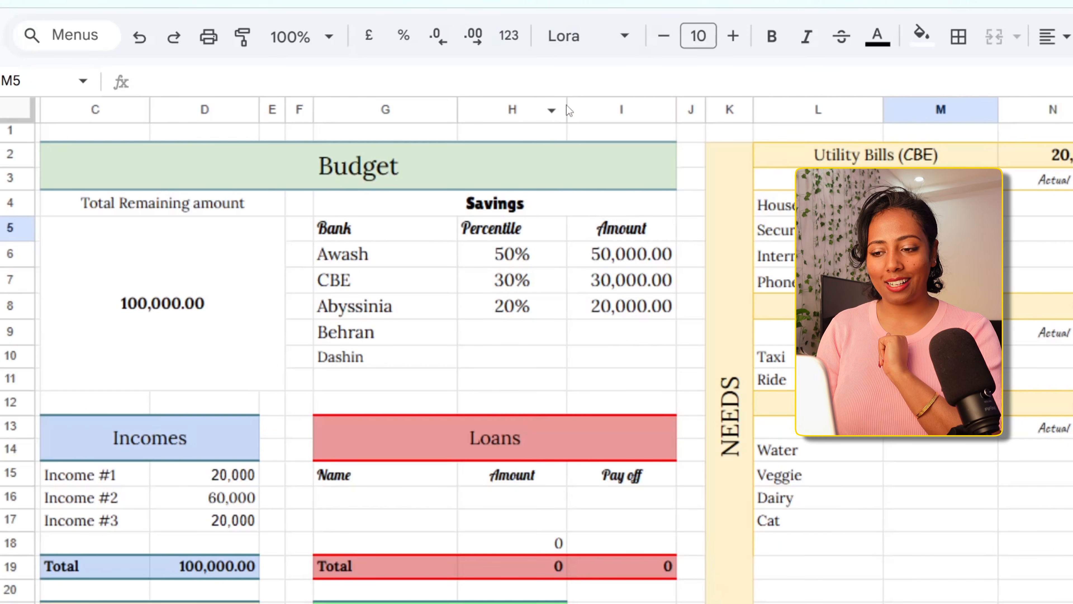
scroll(740, 281, "right", 6)
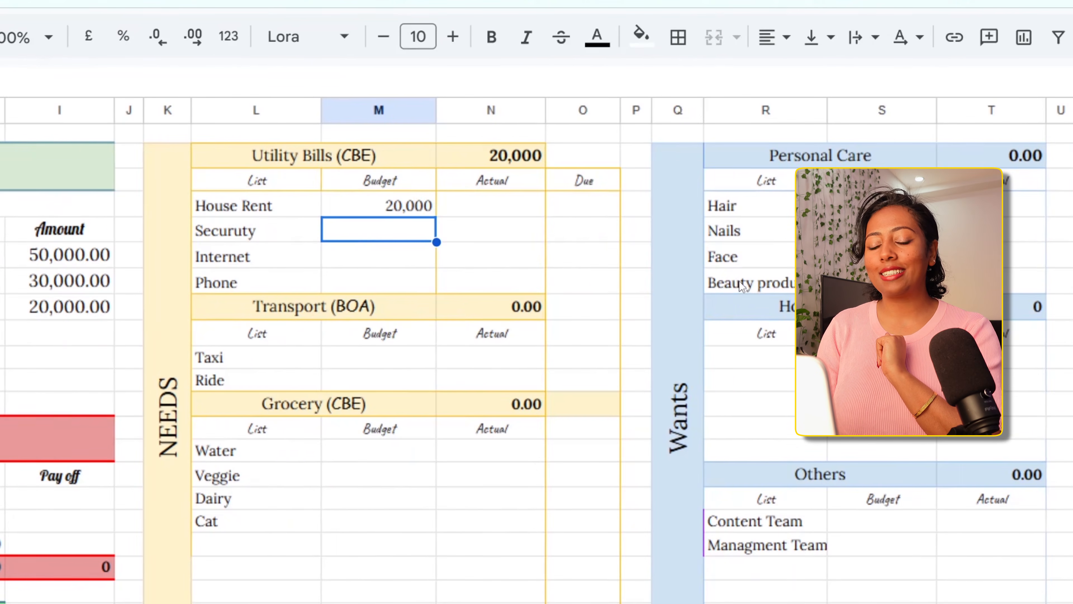
scroll(552, 276, "left", 5)
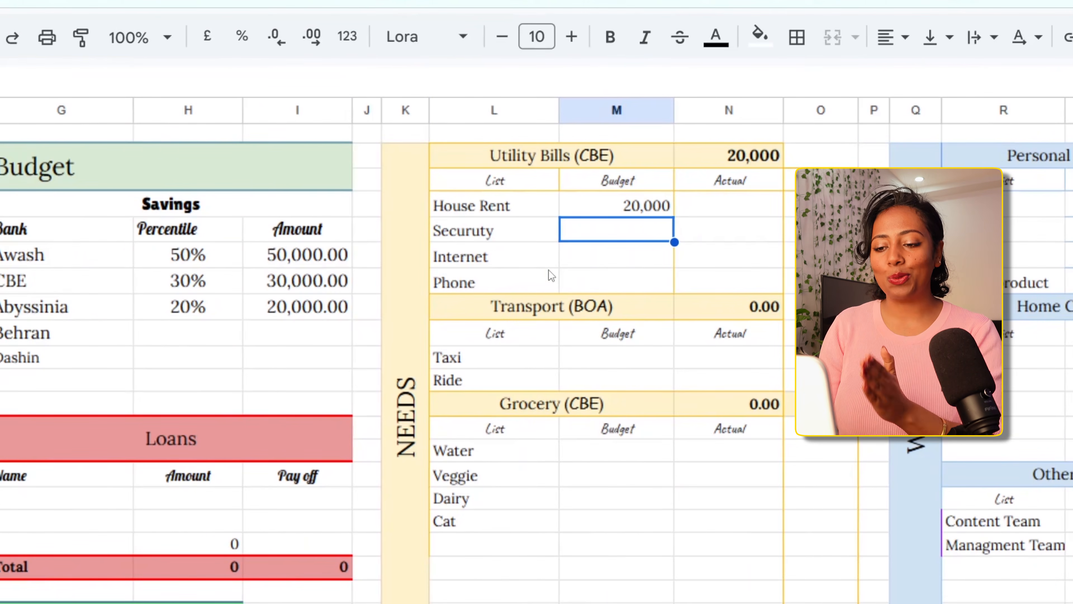
Review the Utility Bills items and their Budget and Actual headings, and set the Securuty budget to 2,000
left_click_drag(500, 206, 489, 276)
left_click(606, 184)
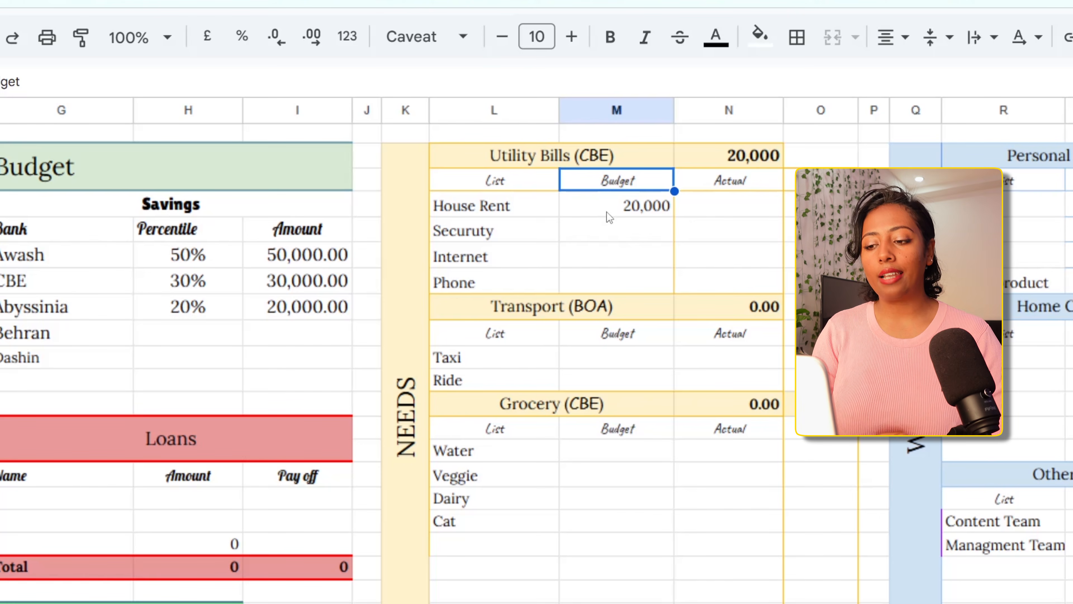
left_click(695, 186)
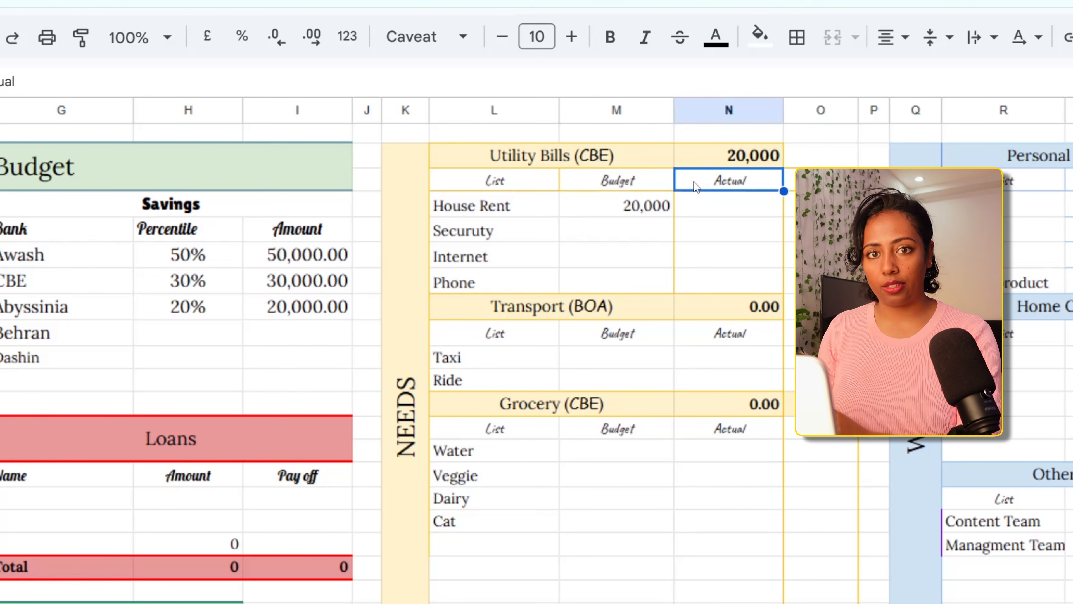
left_click(634, 235)
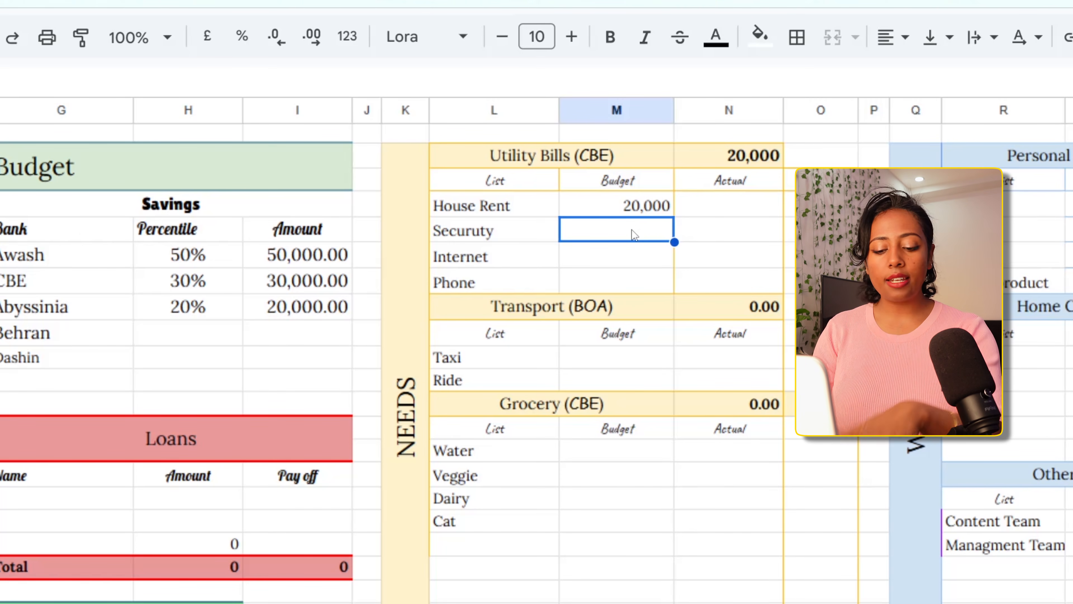
type("2000")
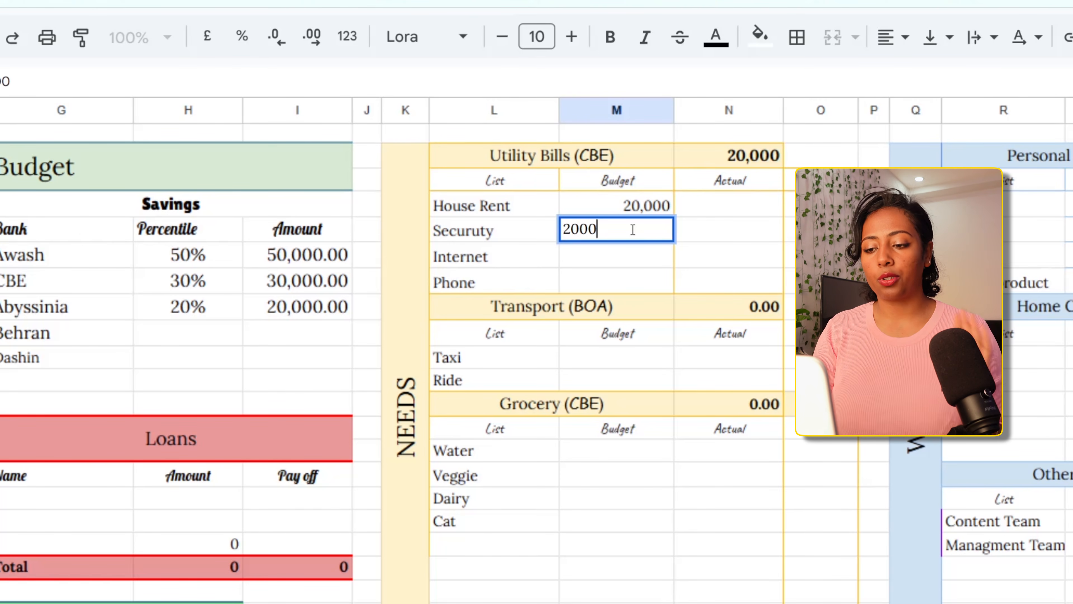
key("Return")
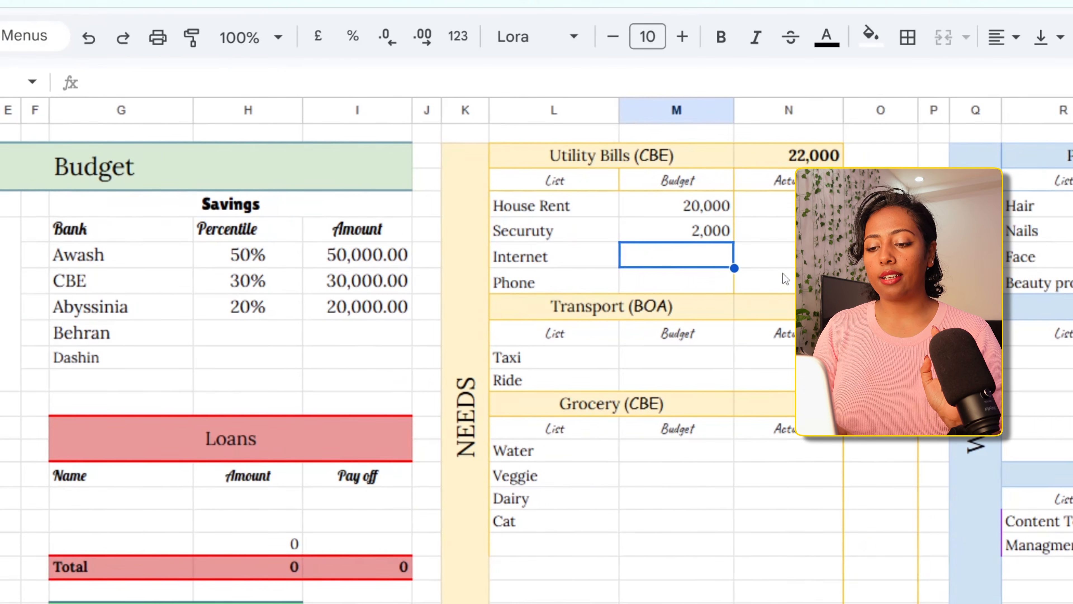
Budget 1,300 for Internet and 100 for Phone in the Utility Bills table
scroll(785, 279, "up", 1)
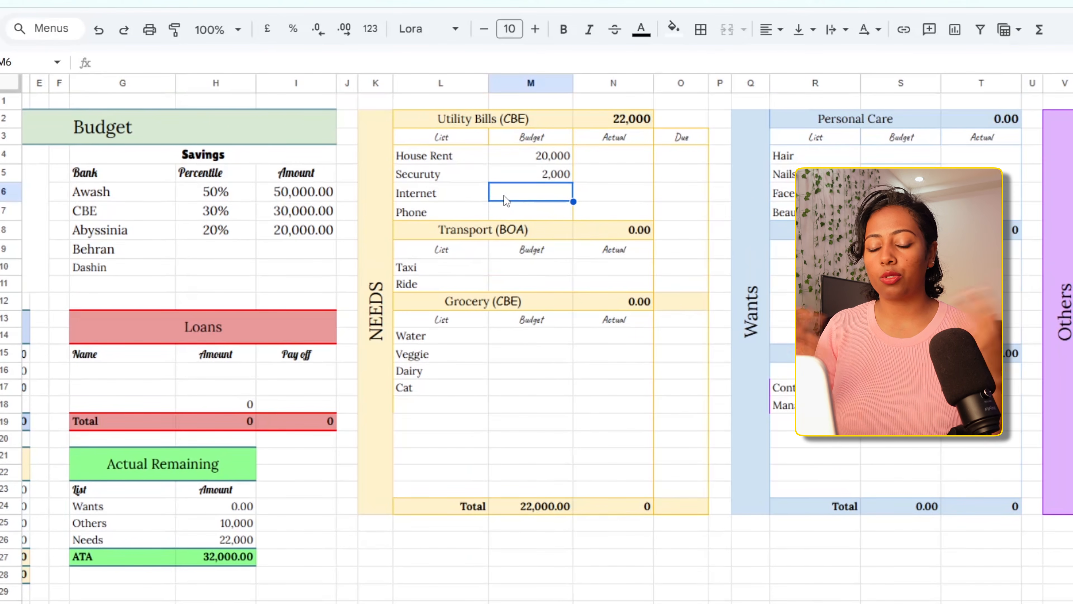
type("1,300")
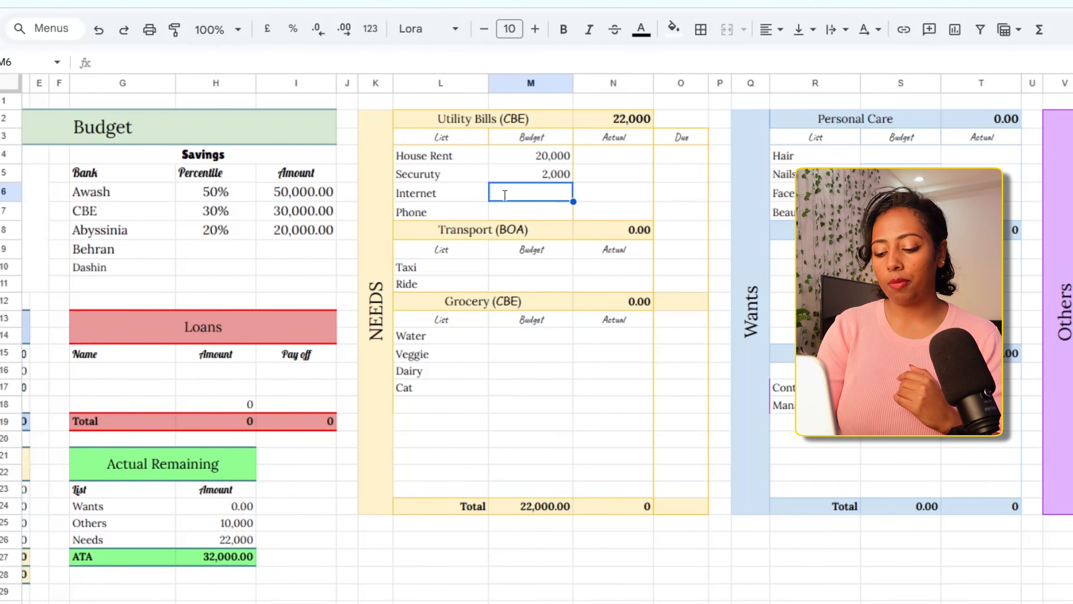
key("Return")
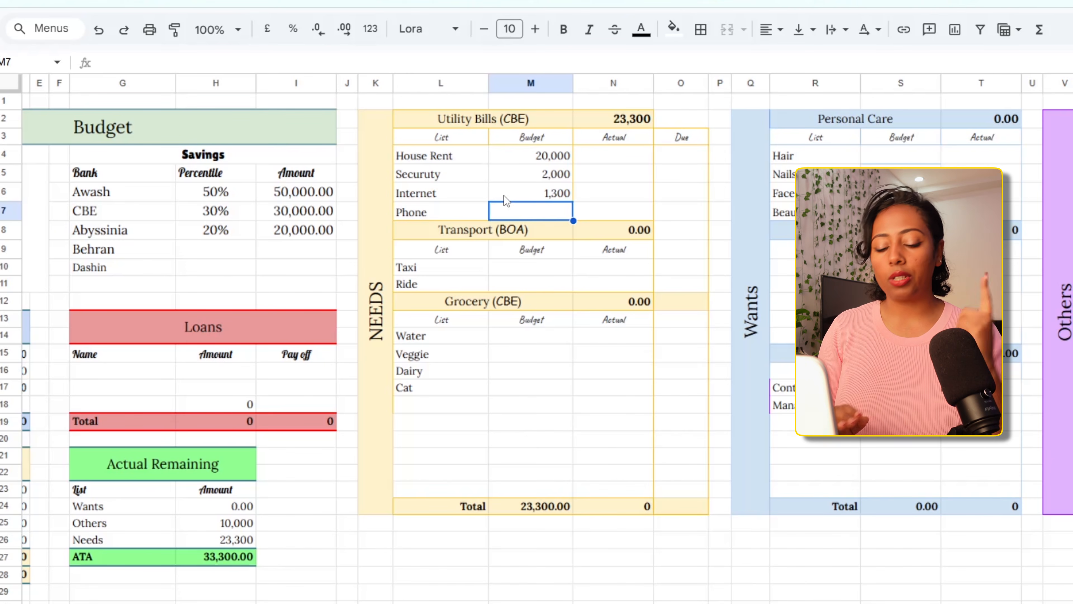
type("100")
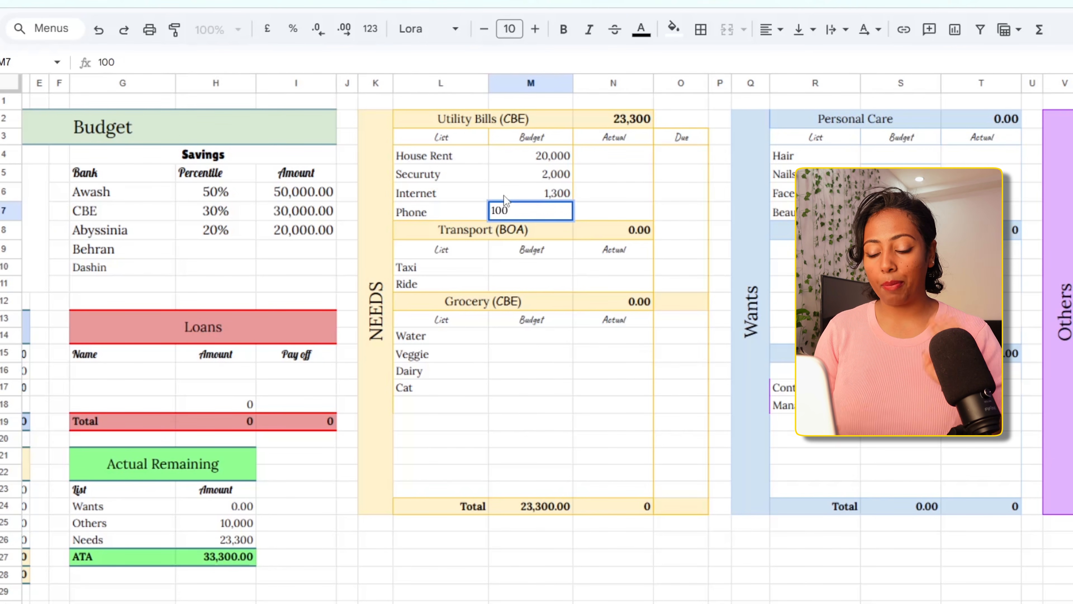
key("Return")
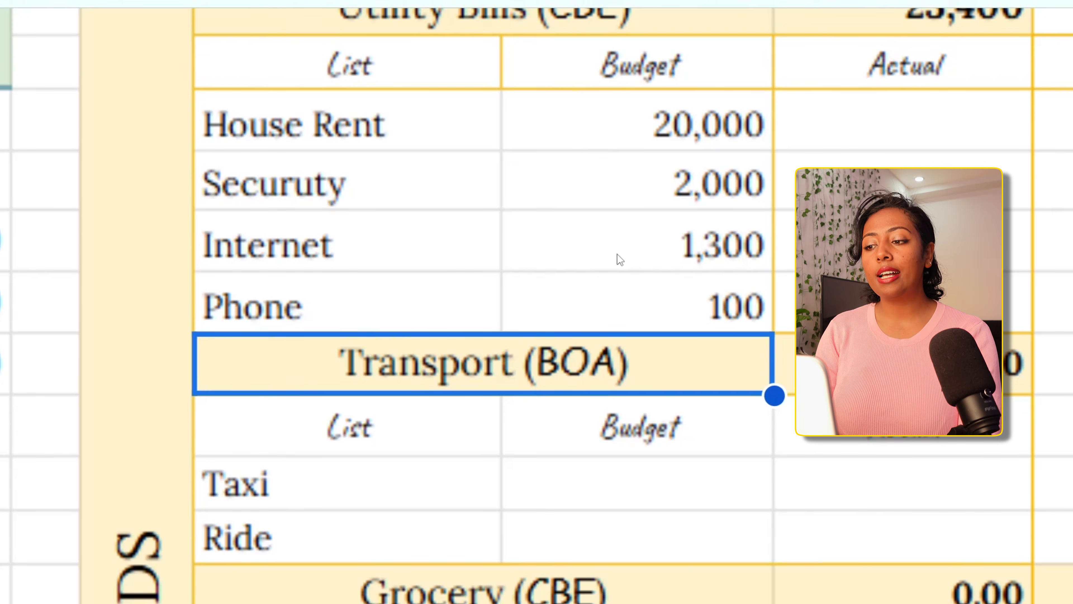
Record actual utility spending of 20,000 for House Rent and 1,000 for Securuty
scroll(616, 259, "up", 2)
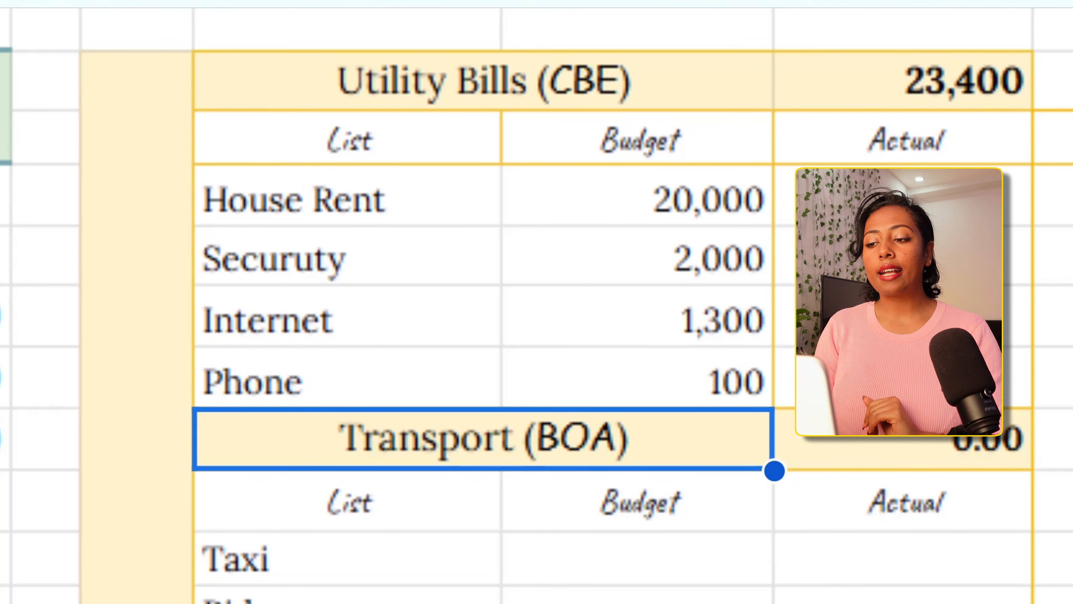
left_click(903, 195)
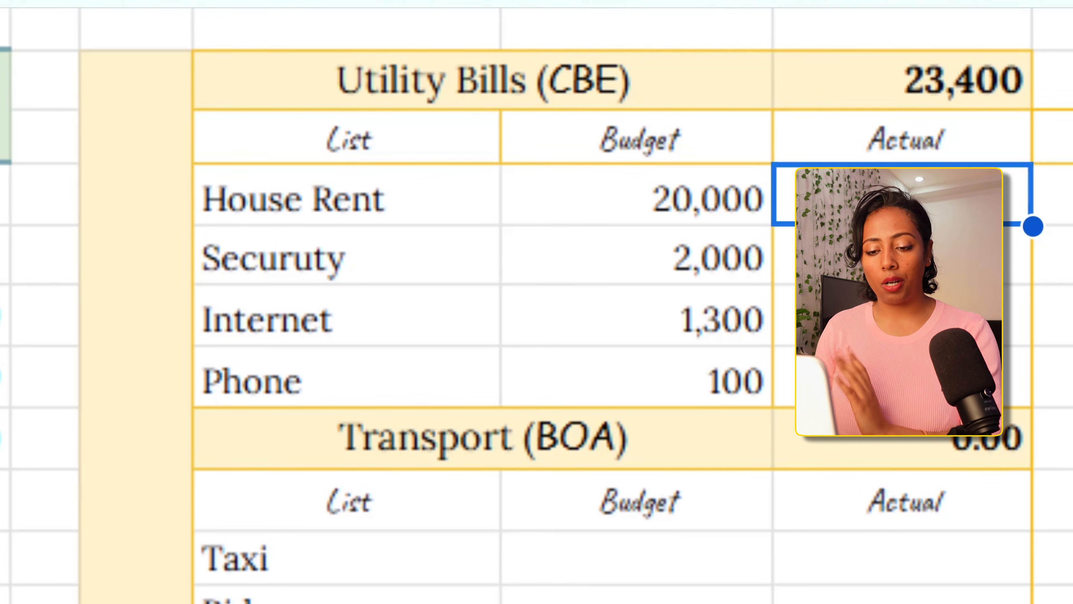
type("20,000")
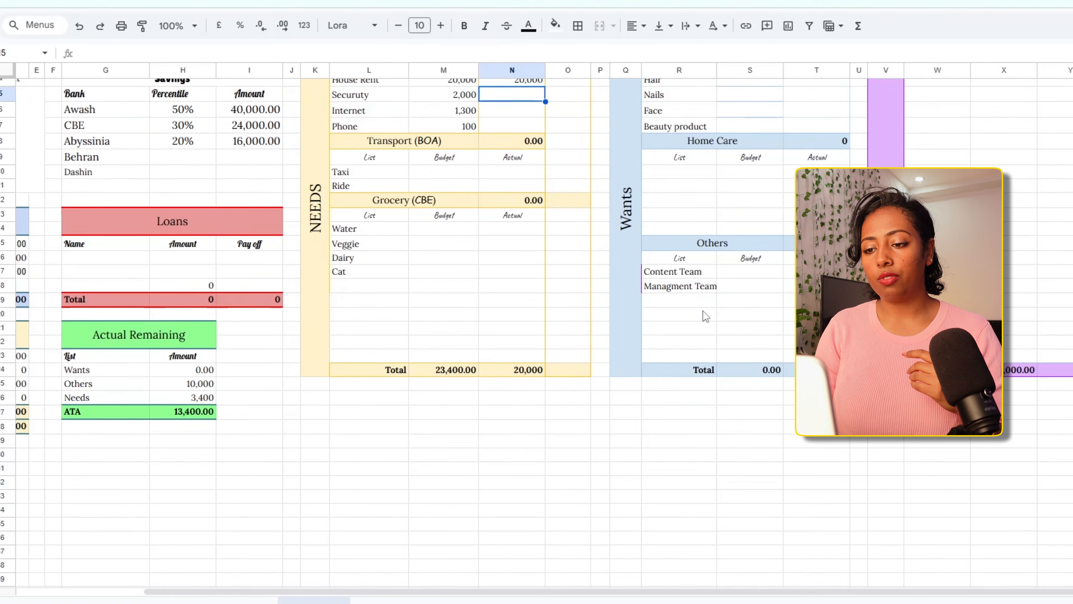
scroll(703, 310, "up", 2)
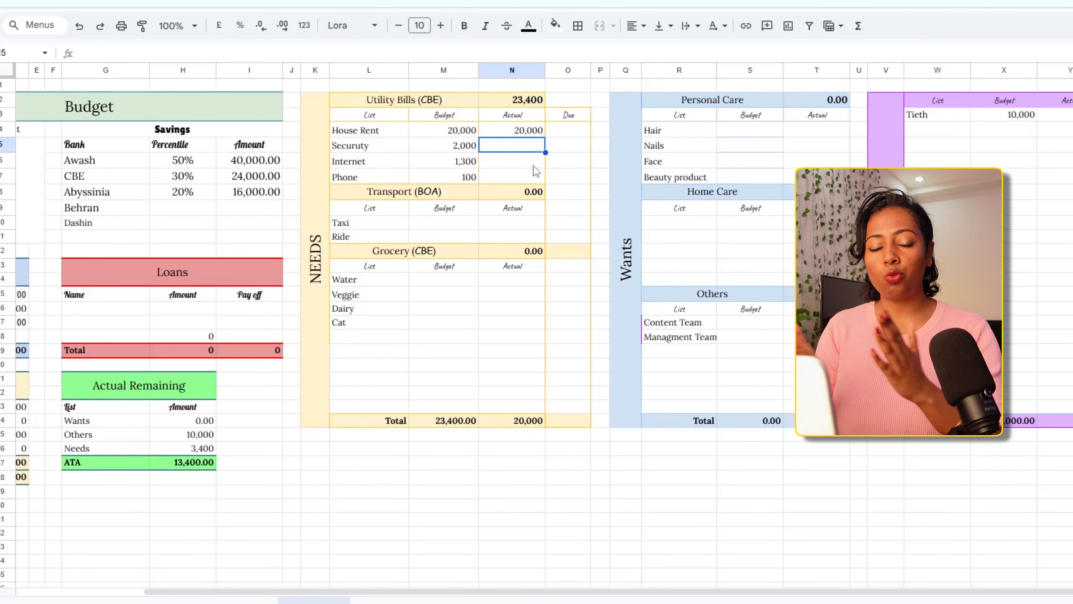
type("1000")
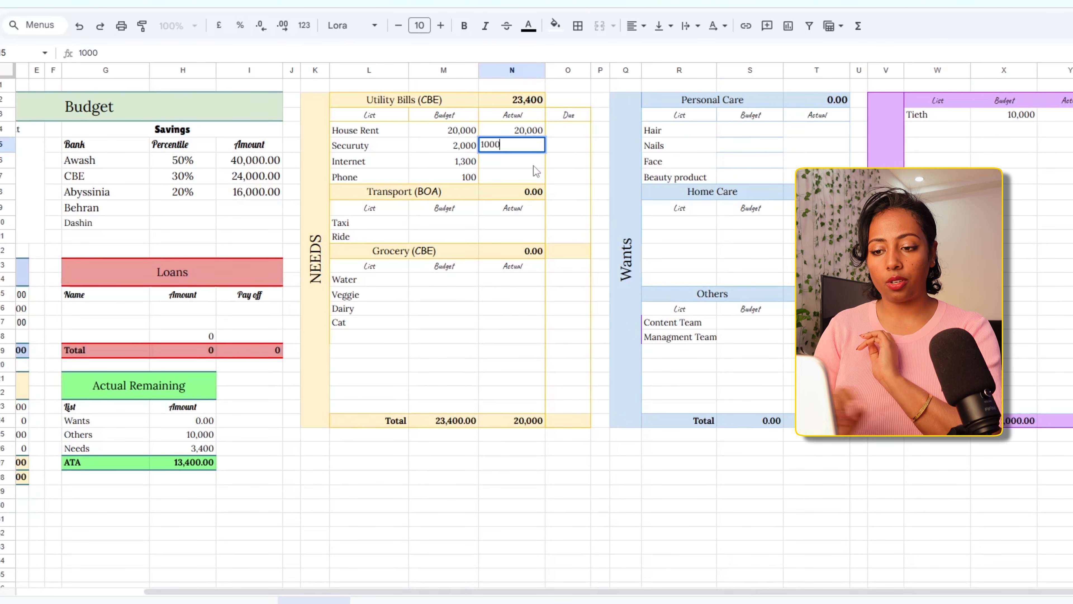
key("Return")
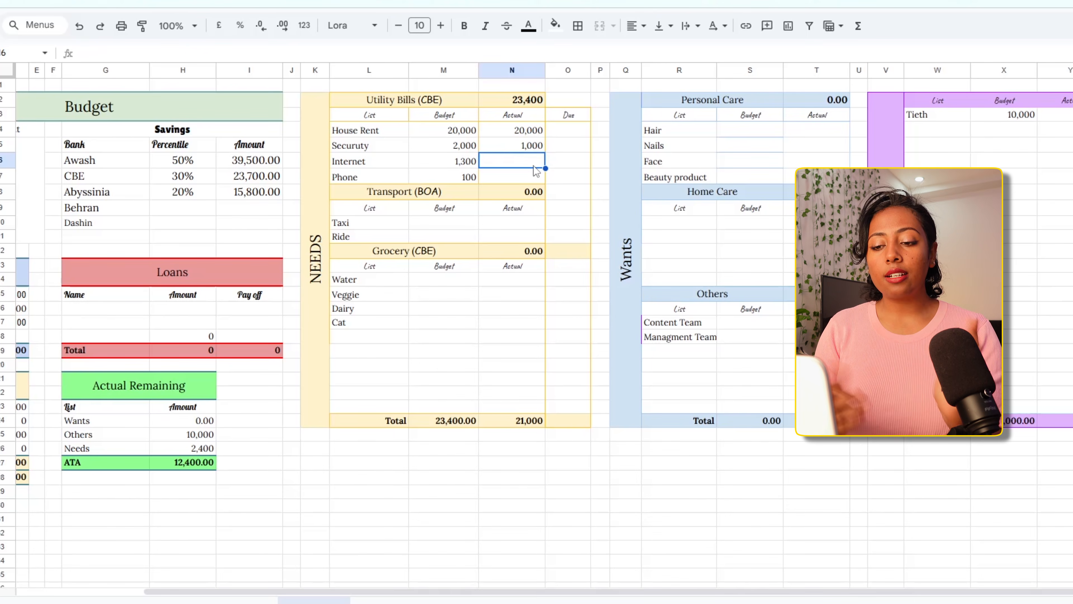
Record actual utility spending of 1,300 for Internet and 0 for Phone
type("1,300")
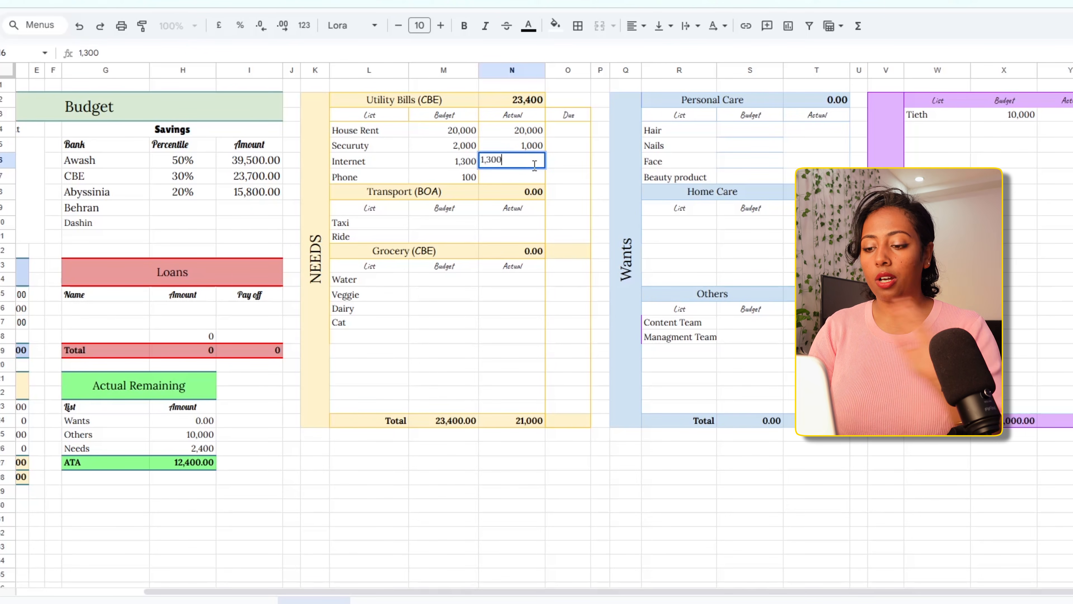
key("Return")
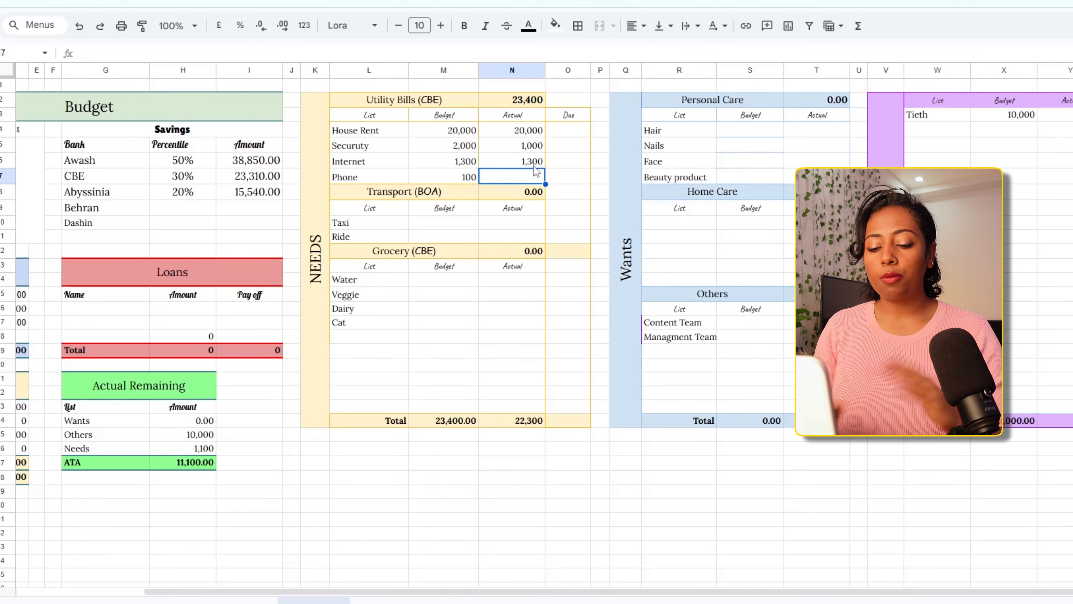
type("0")
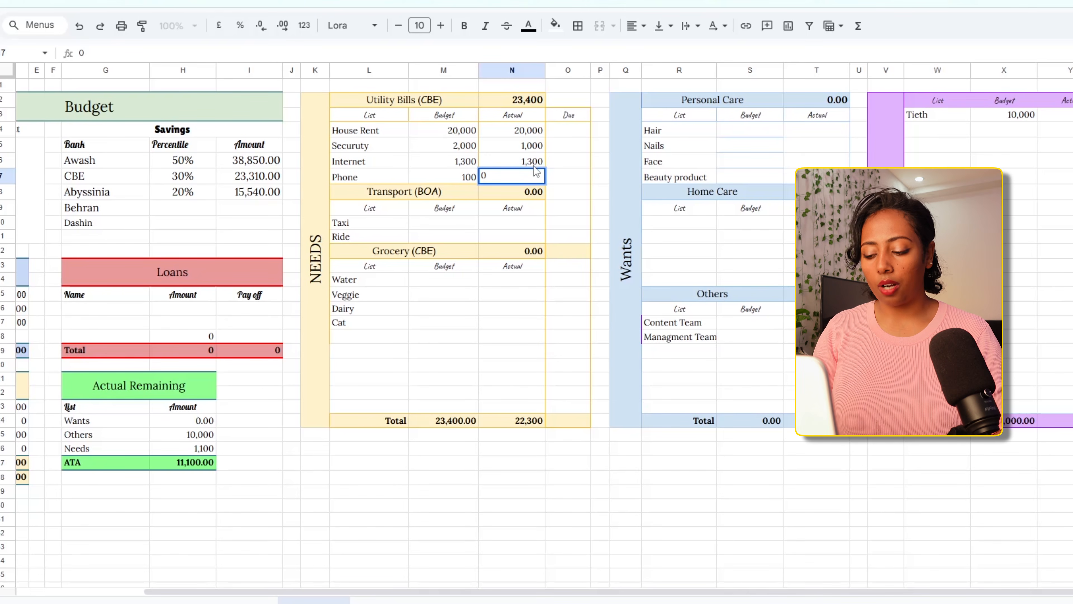
key("Return")
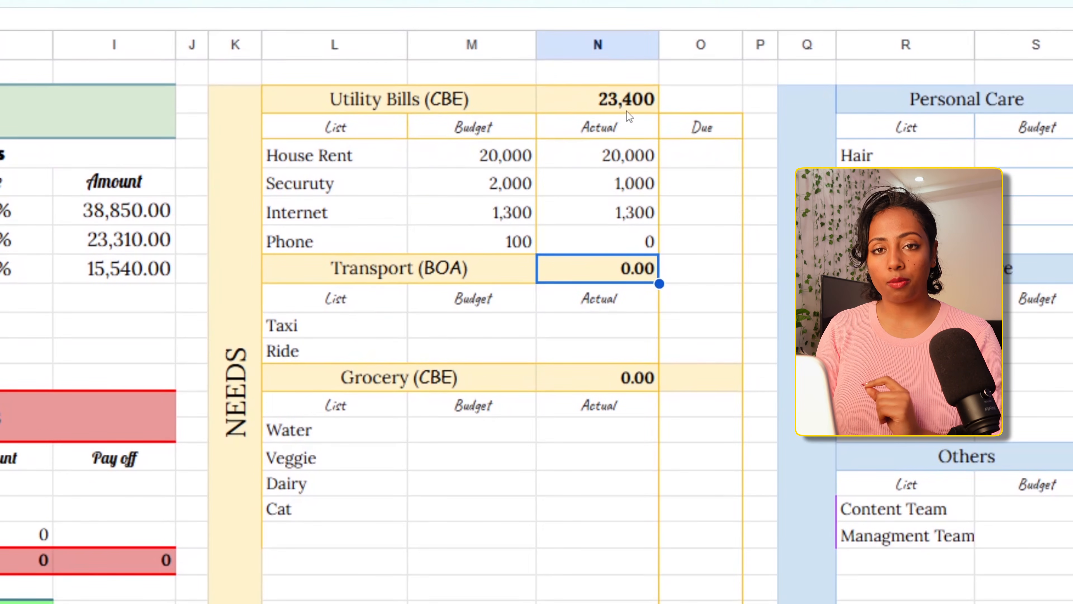
Compare the four actual Utility Bills amounts with the budget and actual totals of the Needs section
left_click_drag(579, 161, 578, 239)
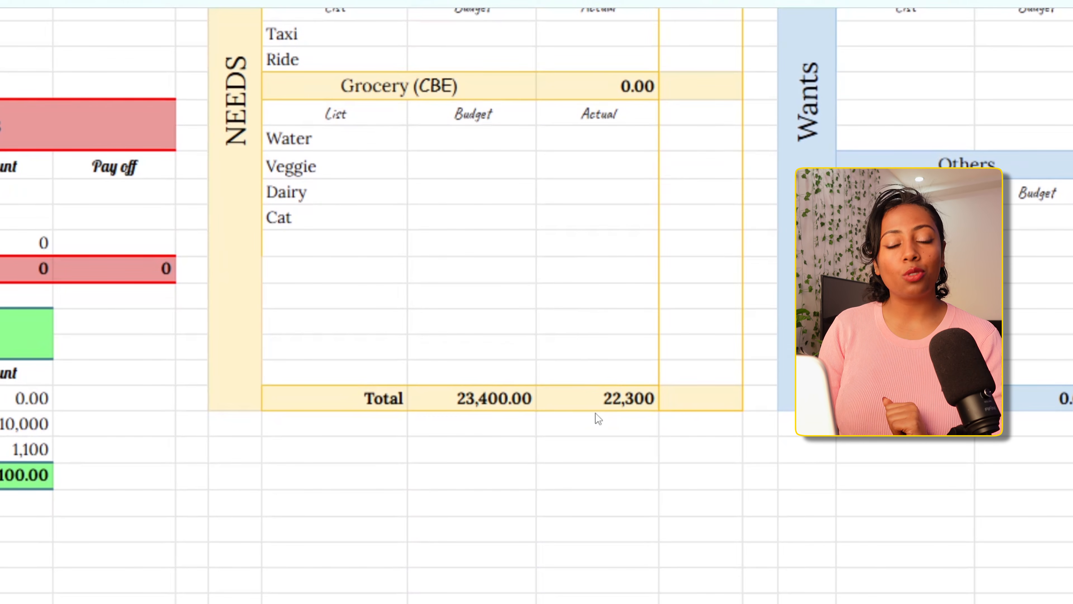
scroll(595, 413, "down", 2)
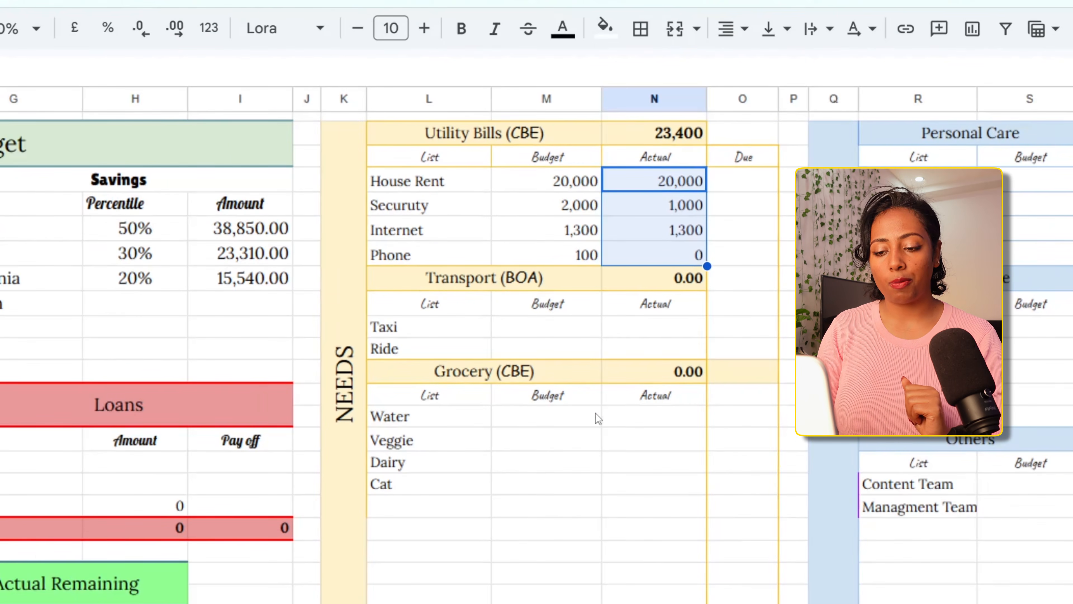
scroll(564, 312, "down", 5)
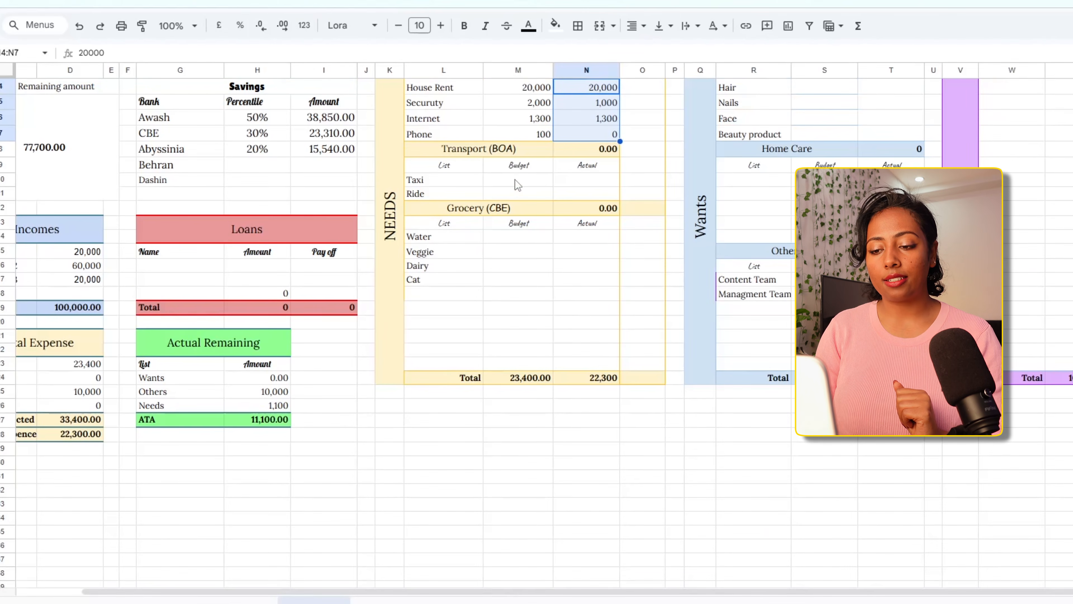
scroll(514, 179, "up", 2)
Budget 2,000 for Taxi in the Transport table
left_click(518, 222)
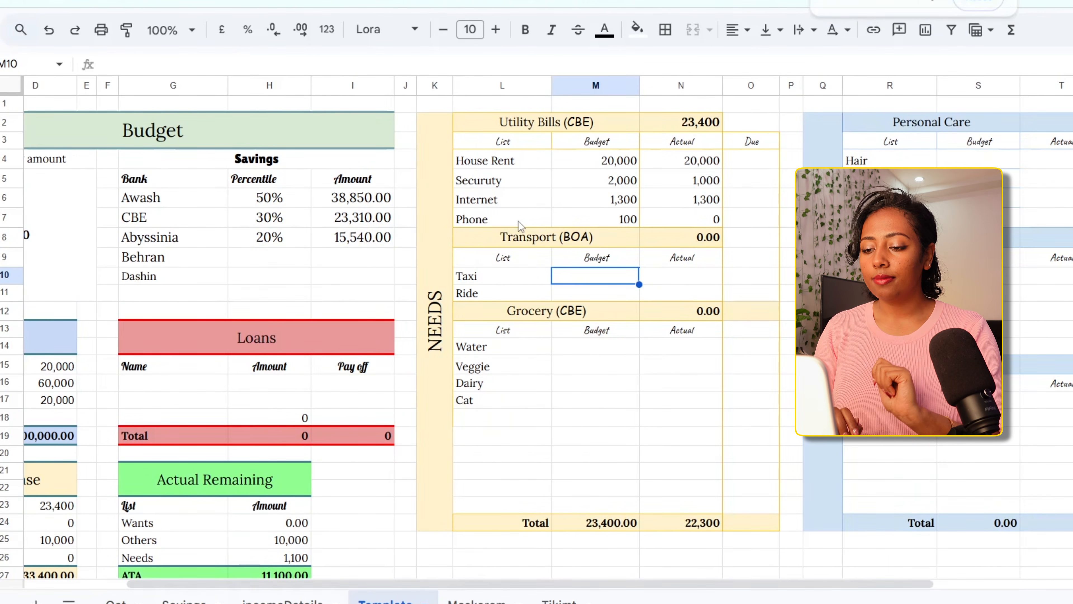
scroll(517, 221, "right", 3)
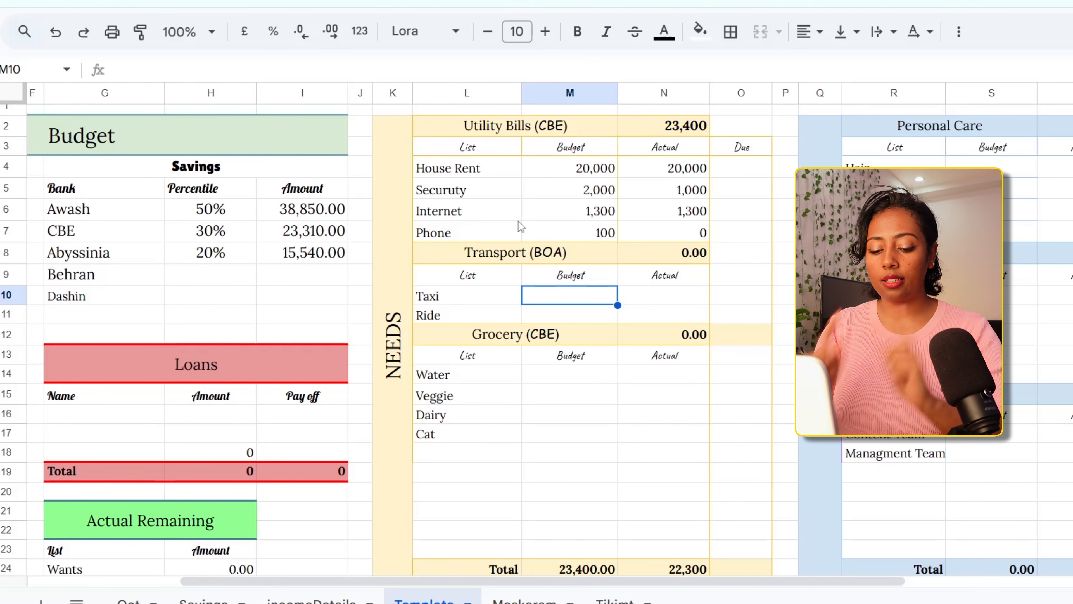
type("2,000")
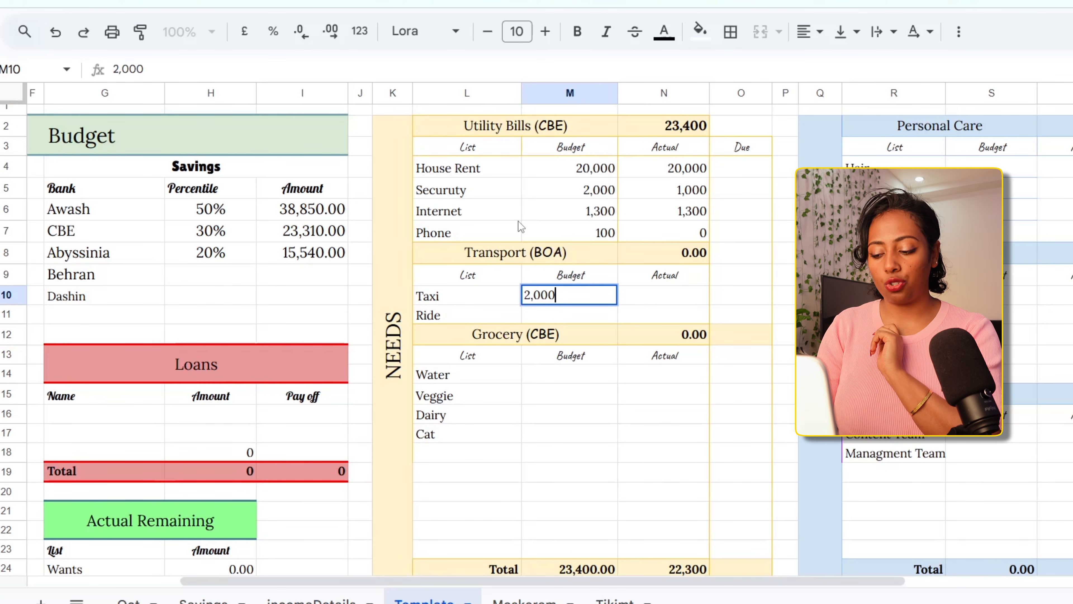
key("Return")
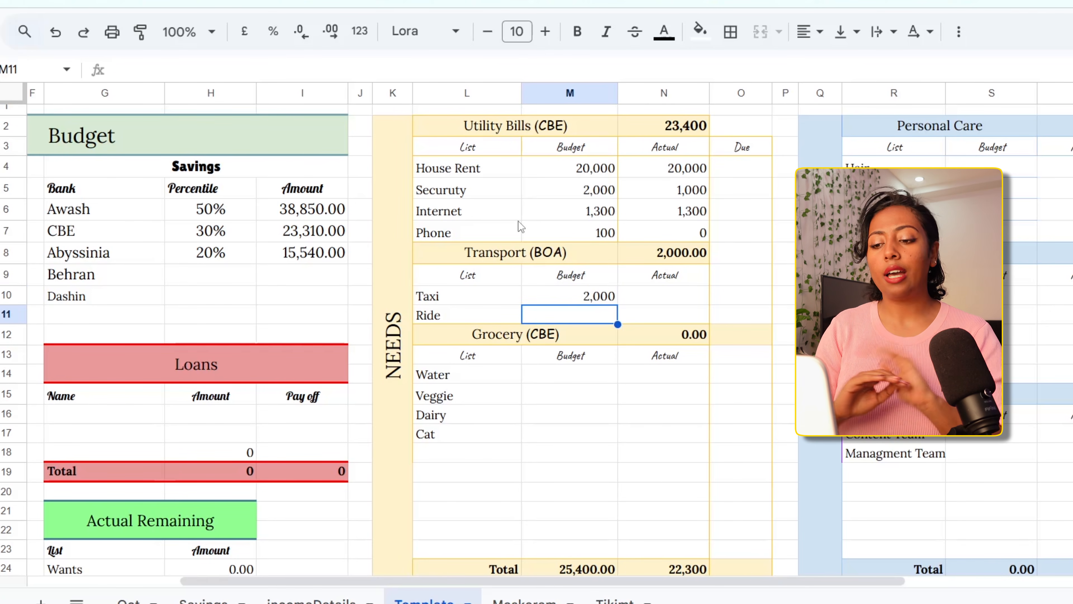
Set the Taxi budget to 1,500 and budget 2,500 for Ride in the Transport table
left_click(559, 297)
type("1,500")
key("Return")
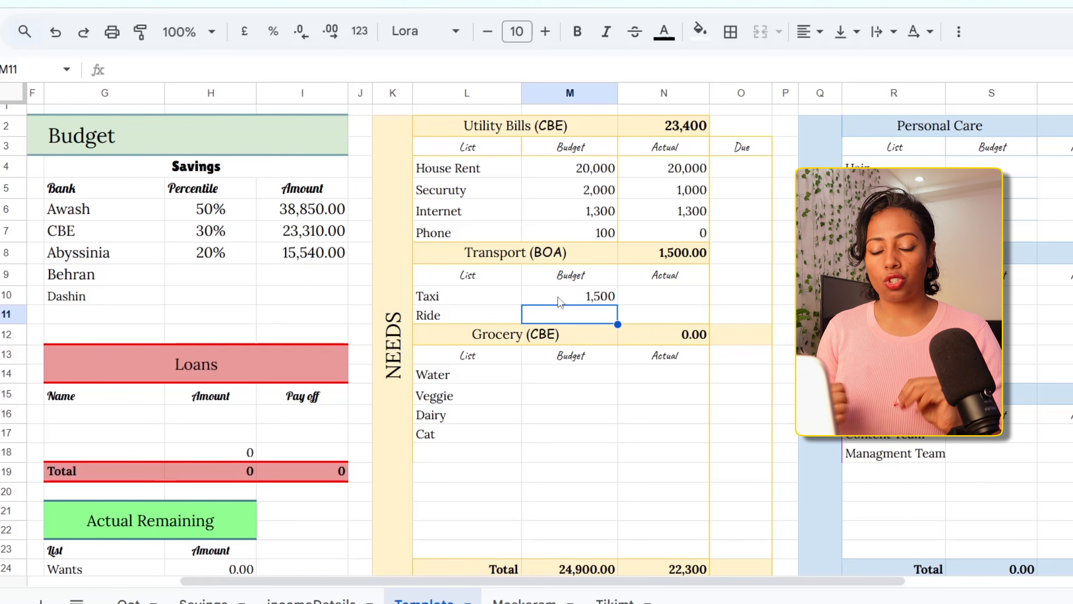
type("2500")
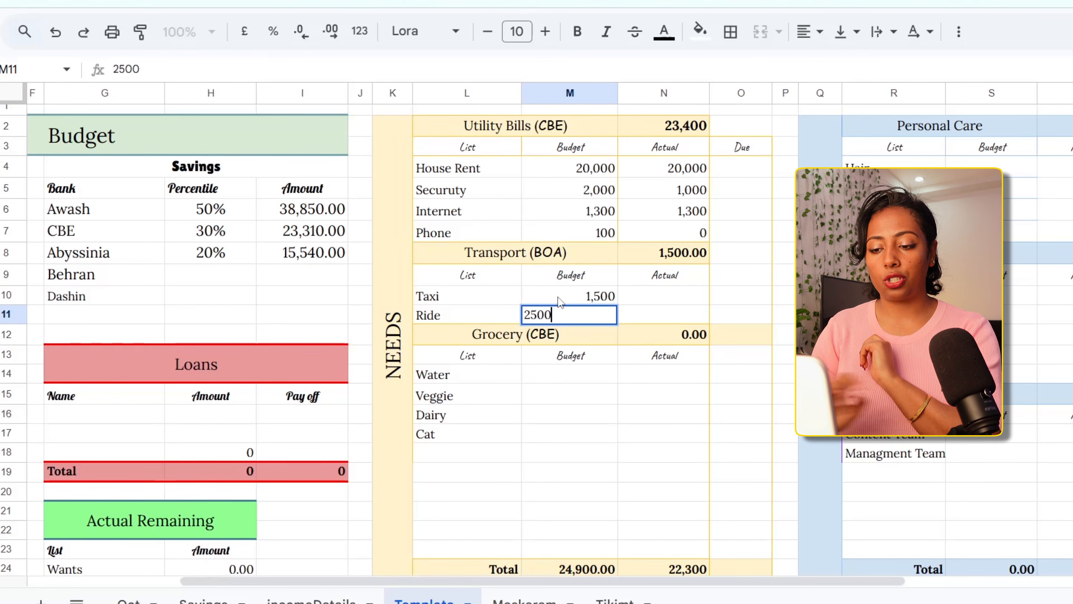
key("Return")
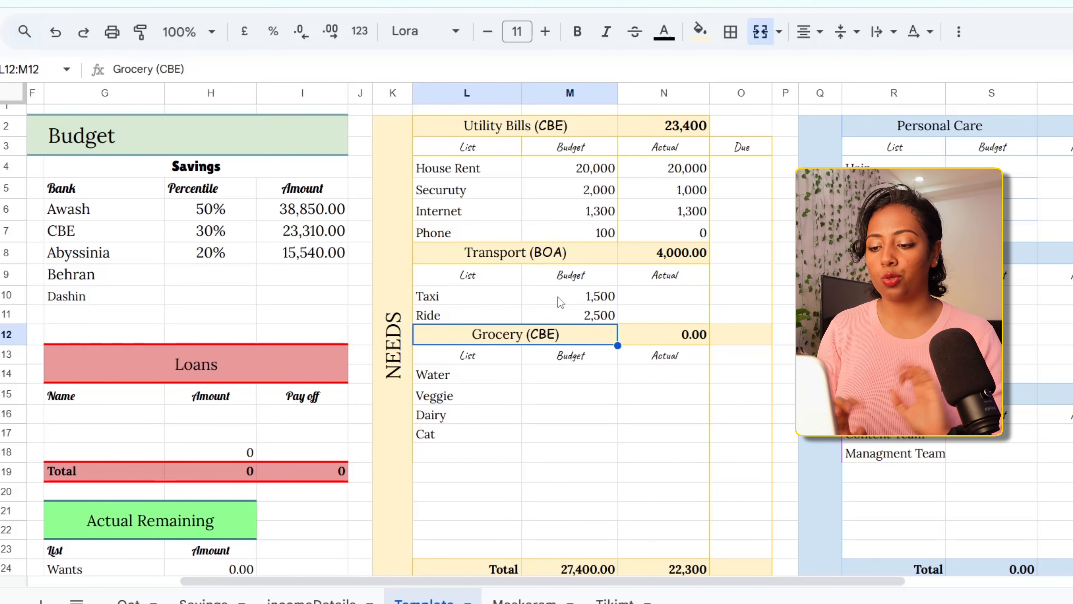
Record actual transport spending of 1,000 for Taxi and 3,000 for Ride
left_click(649, 301)
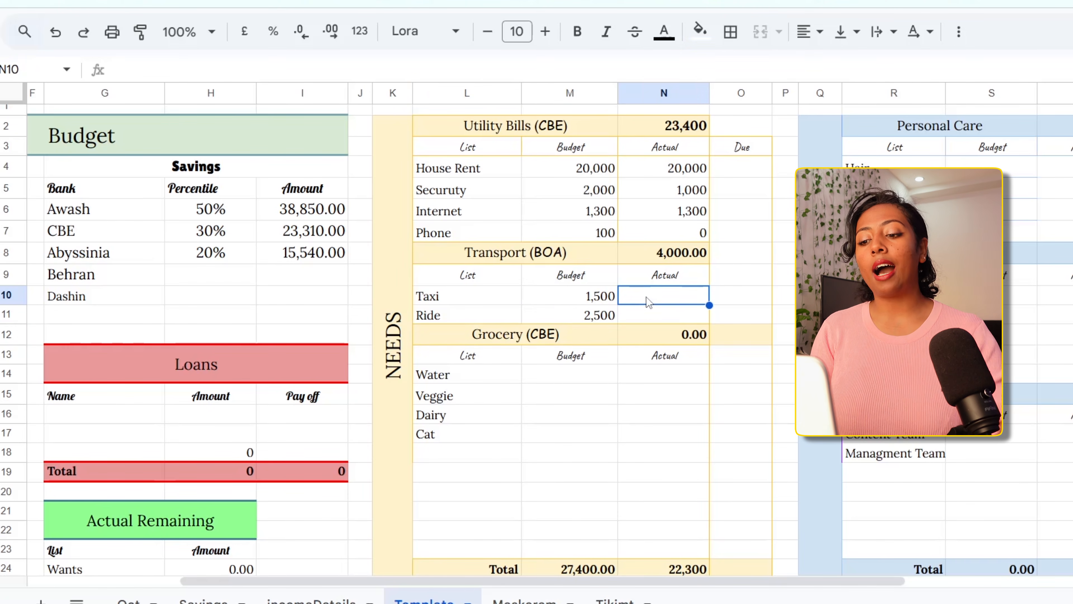
type("1000")
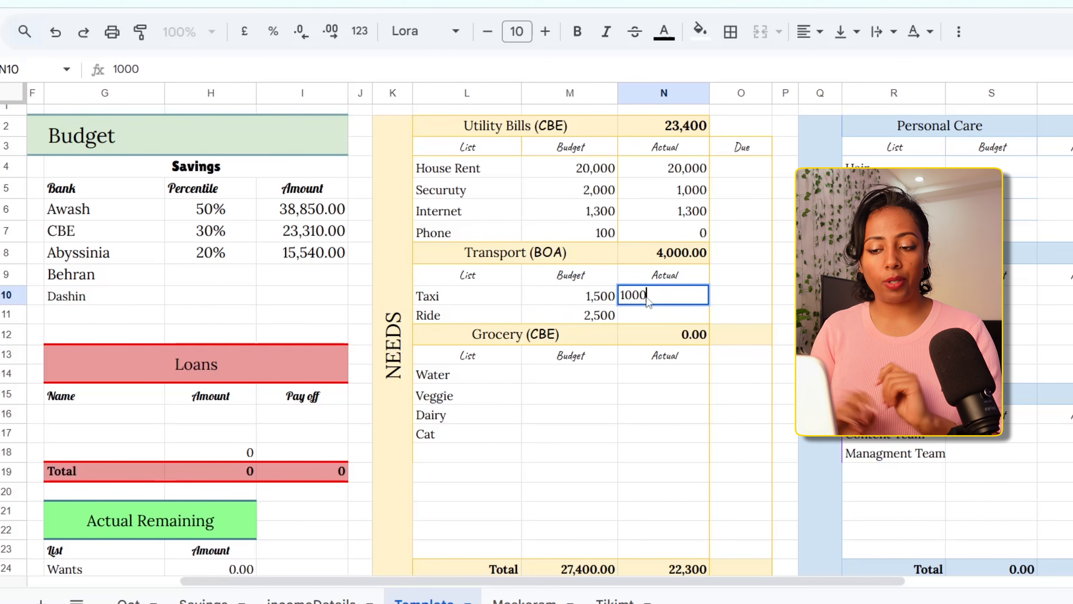
key("Return")
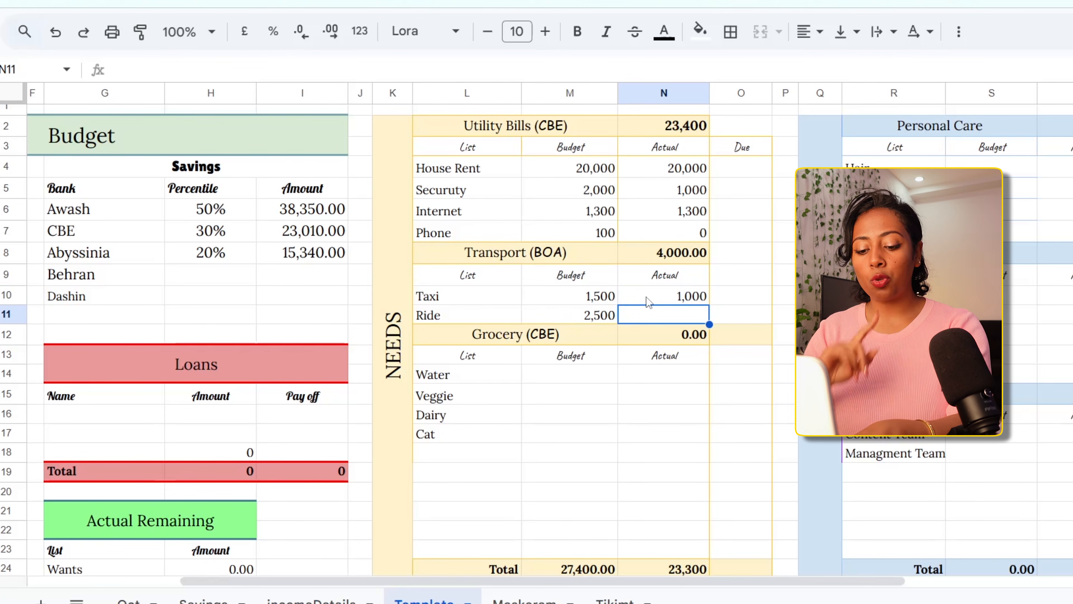
type("3000")
key("Return")
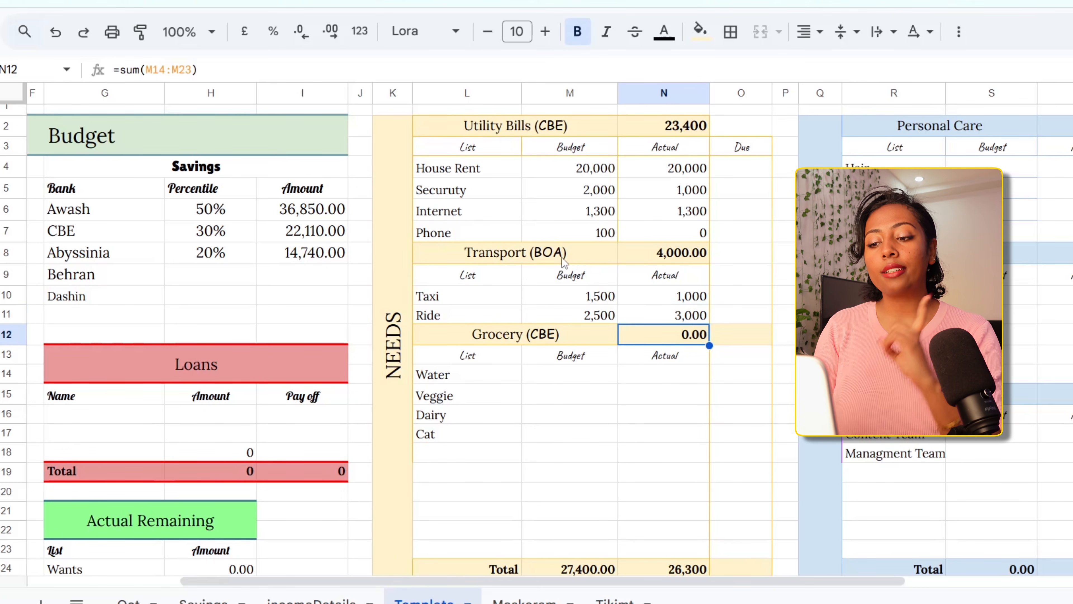
Inspect the Transport table's total formula and the bank labels in the Transport and Utility Bills headings
left_click(664, 258)
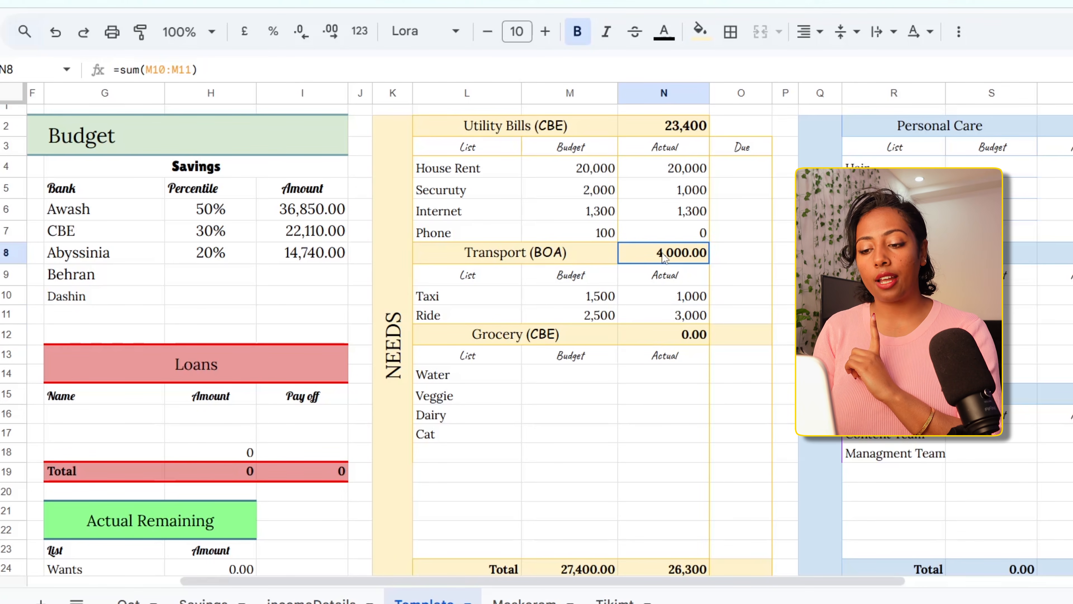
left_click(556, 284)
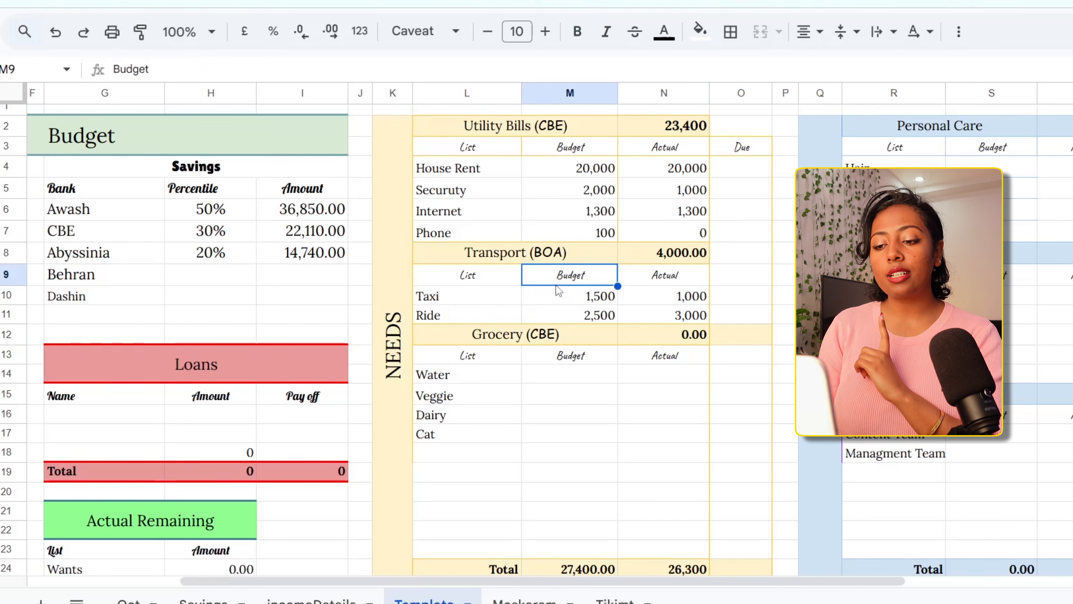
left_click(426, 261)
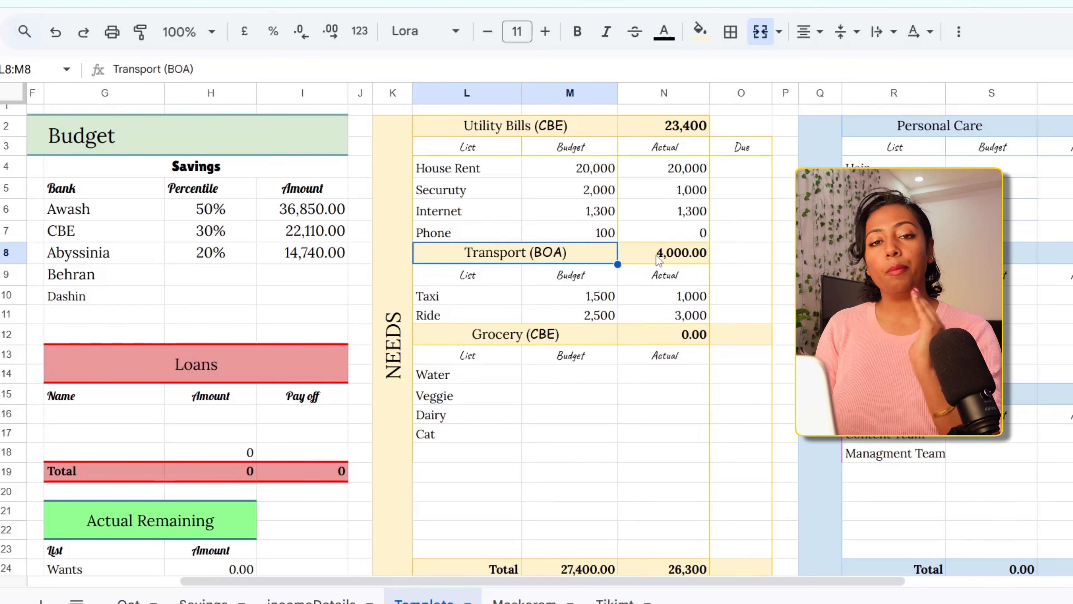
left_click(435, 129)
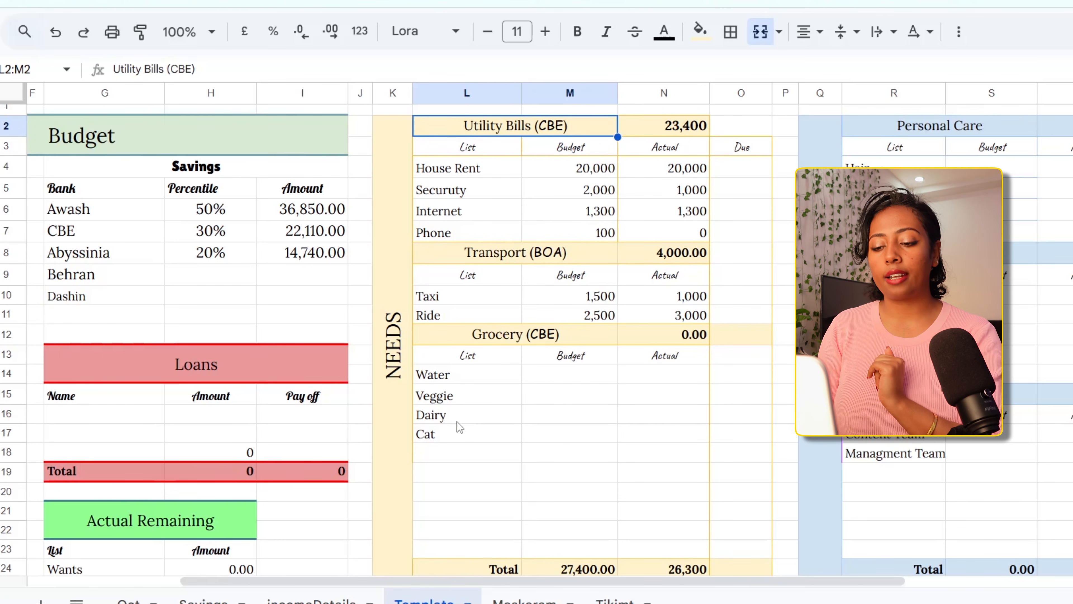
Budget 400 for Water and 500 for Veggie in the Grocery table
left_click(556, 381)
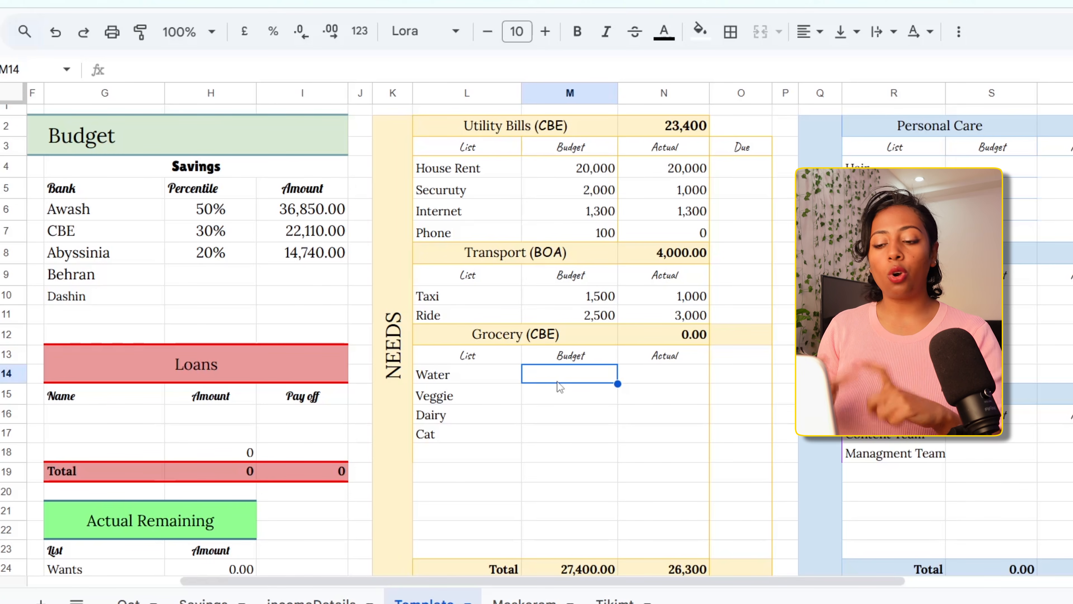
type("400")
key("Return")
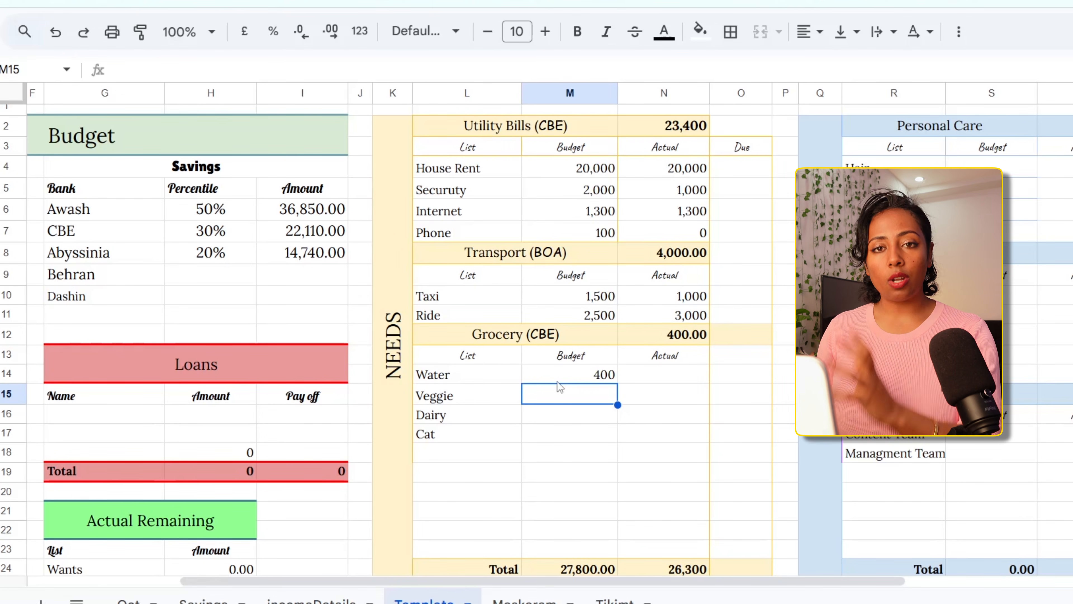
type("500")
key("Return")
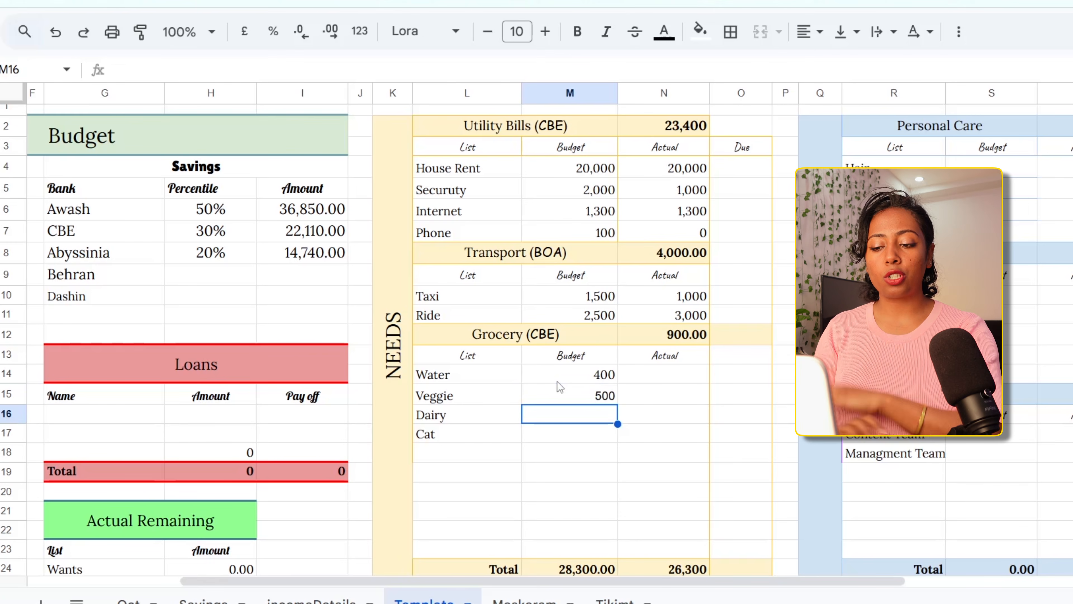
Change the Veggie budget in the Grocery table to 1500
left_click(559, 395)
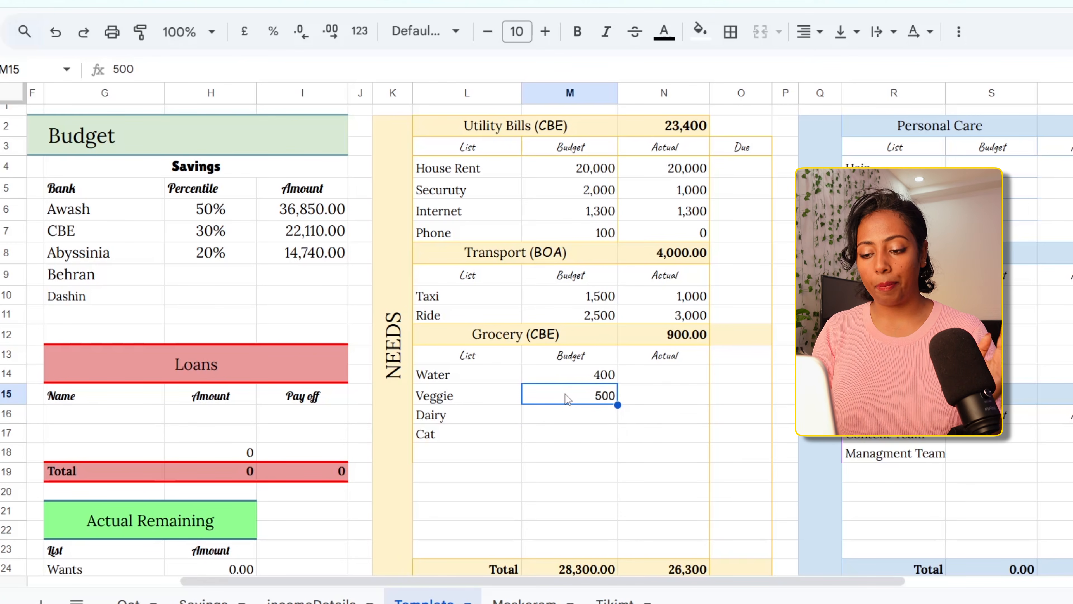
double_click(567, 395)
left_click(603, 392)
key("BackSpace")
type("15")
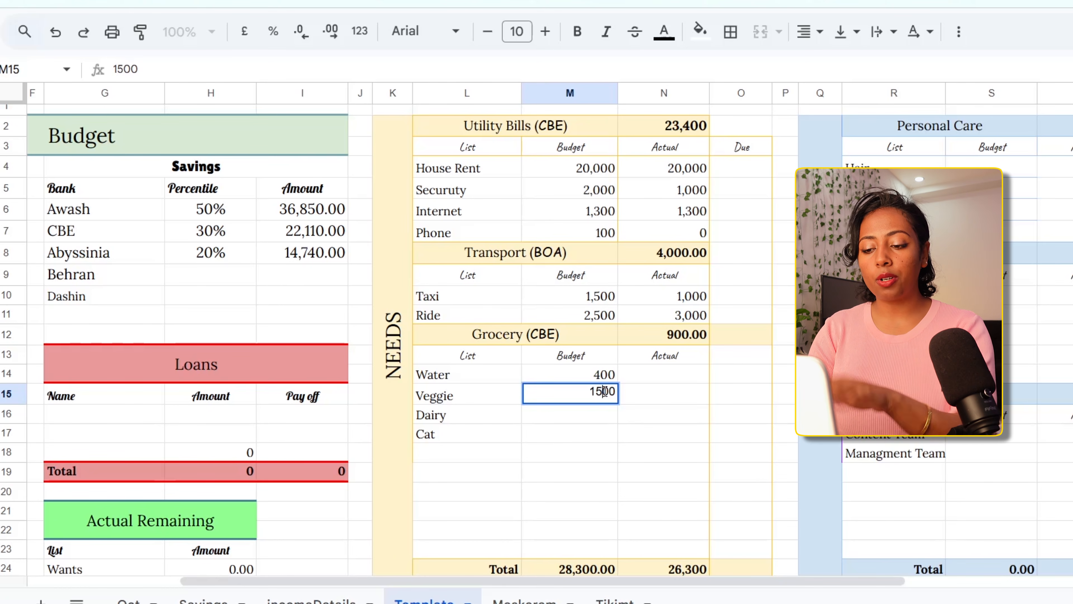
left_click(588, 418)
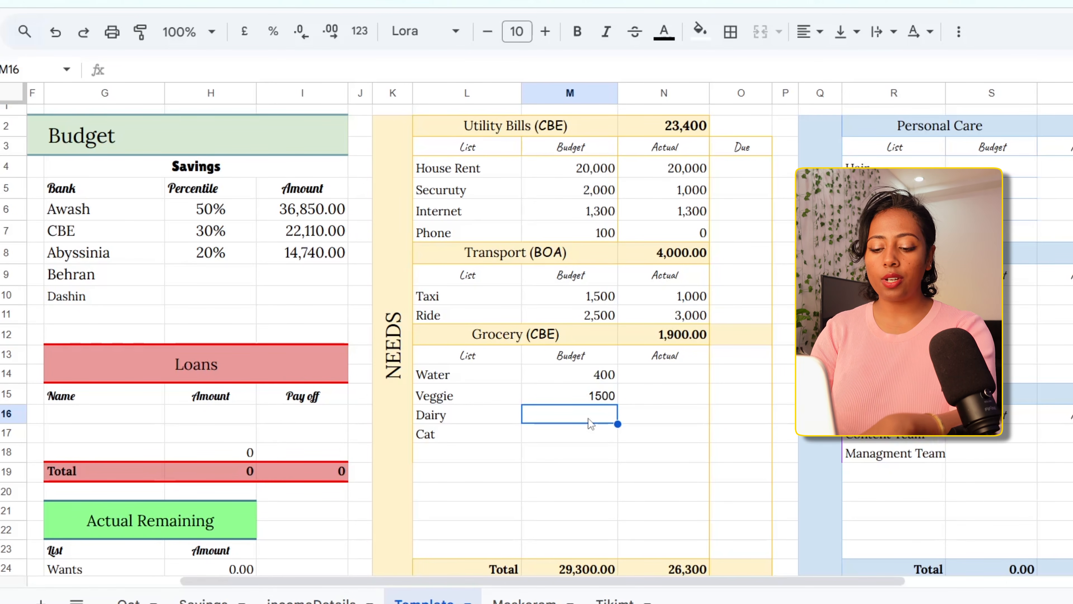
Budget 3,000 for Dairy and 1000 for Cat in the Grocery table
type("3000")
key("Return")
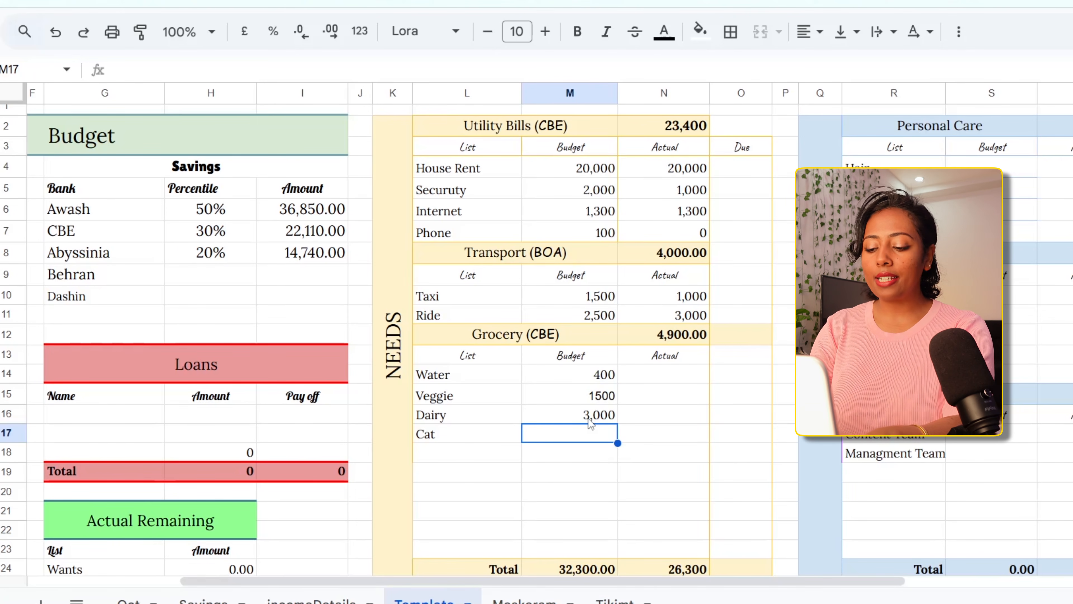
type("1000")
key("Return")
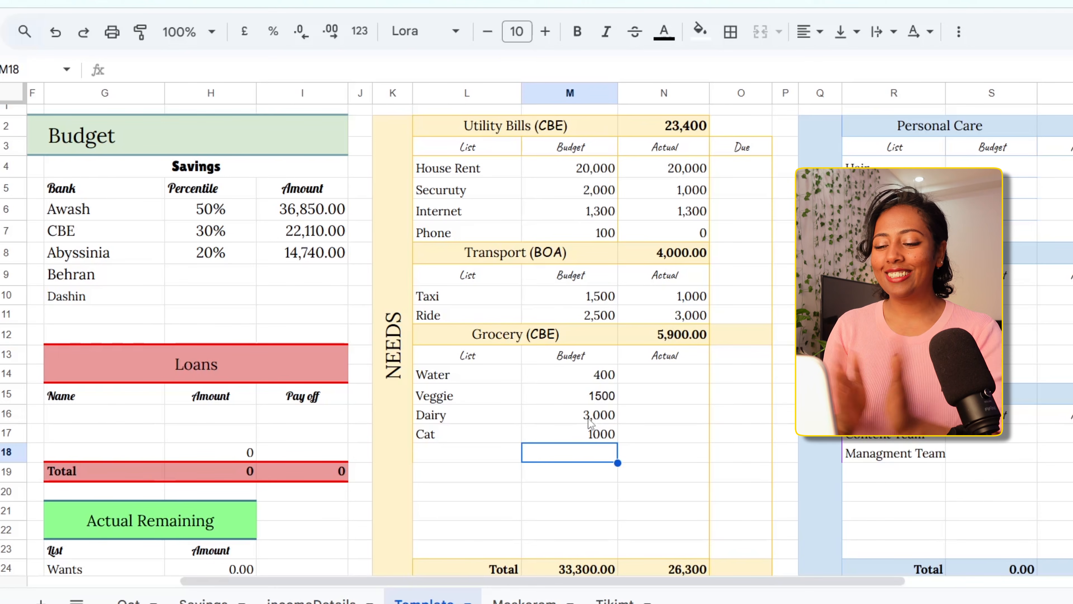
Record actual grocery spending of 400 for Water and 2000 for Veggie
left_click(659, 380)
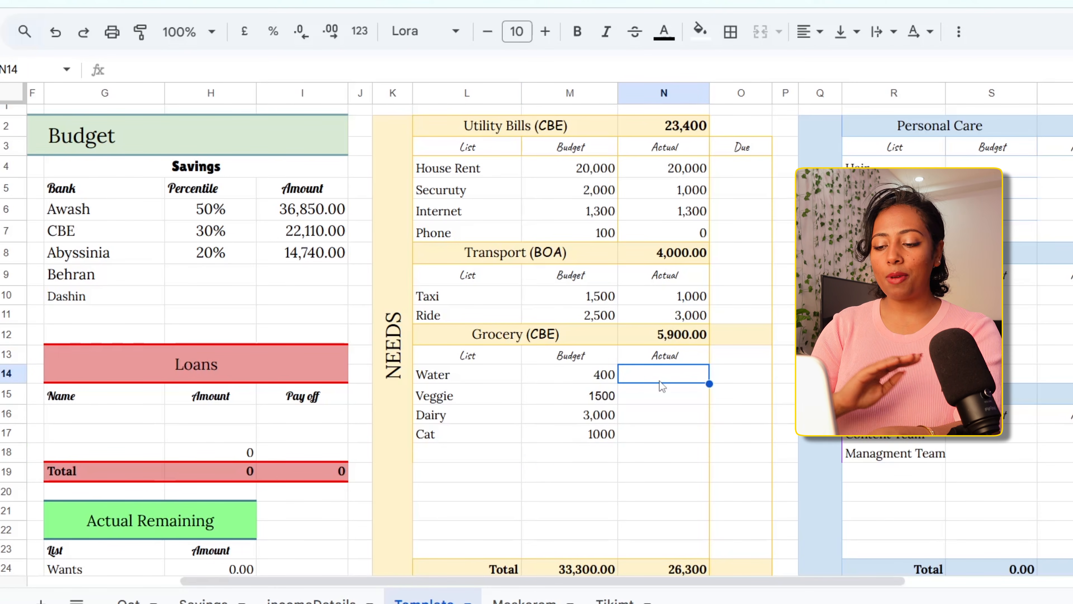
type("4000")
key("BackSpace")
key("Return")
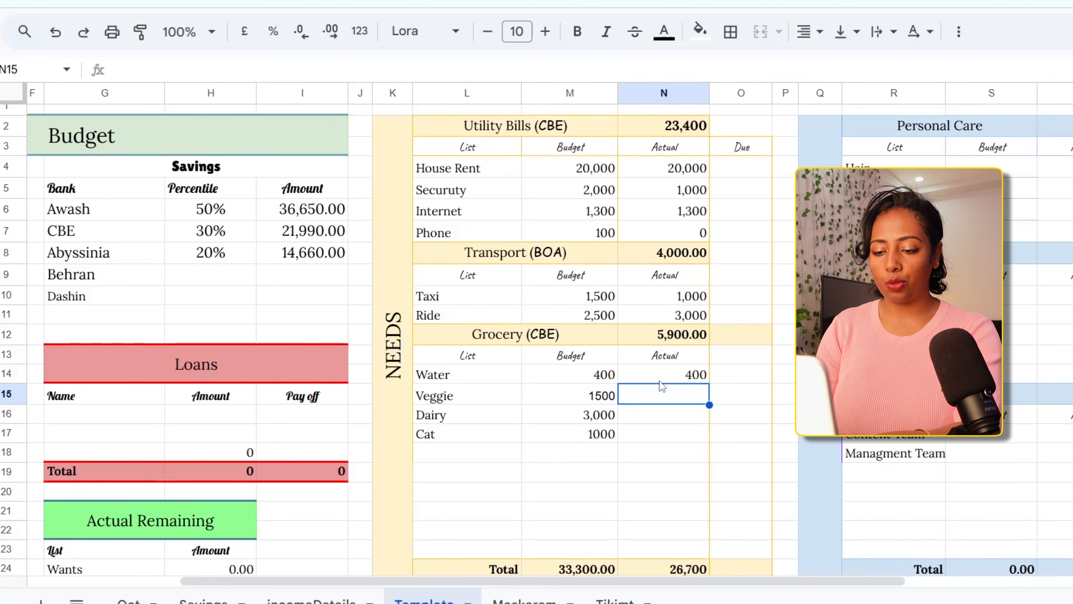
type("2000")
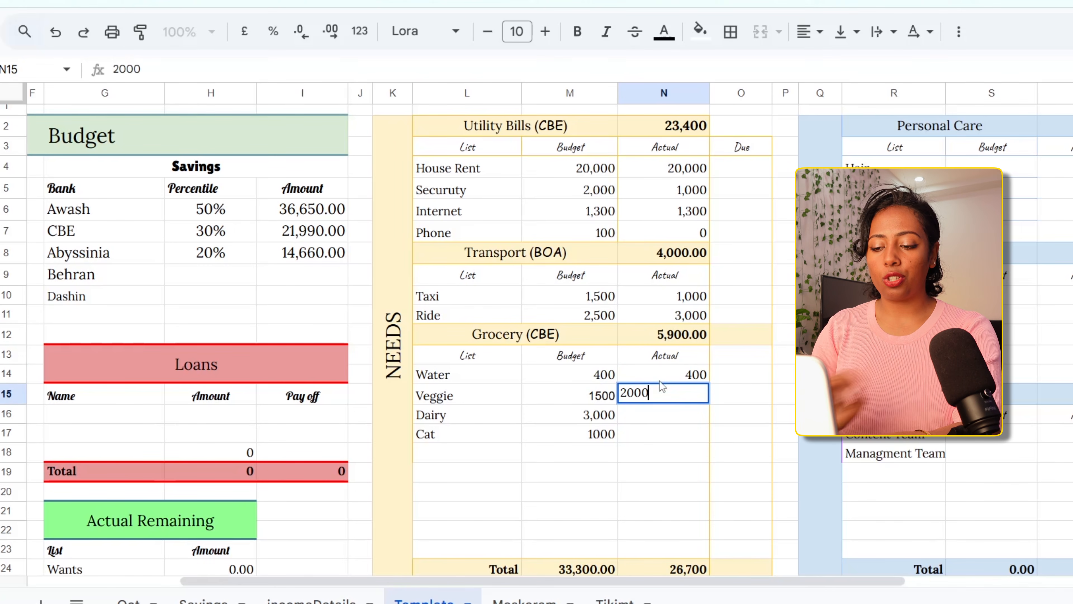
key("Return")
Record actual grocery spending of 2500 for Dairy and 800 for Cat
type("2500")
key("Return")
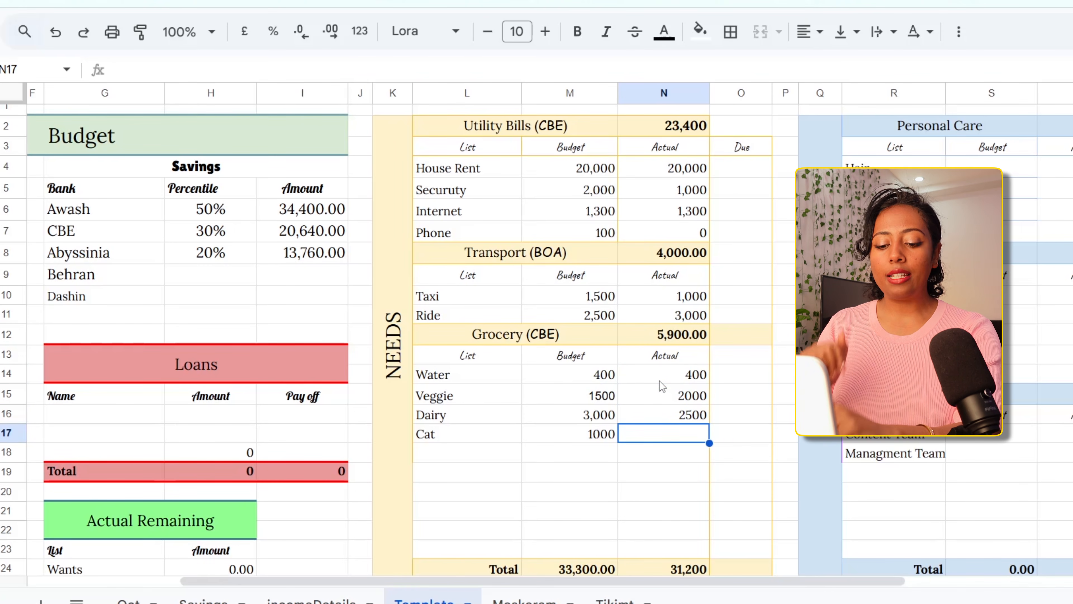
type("800")
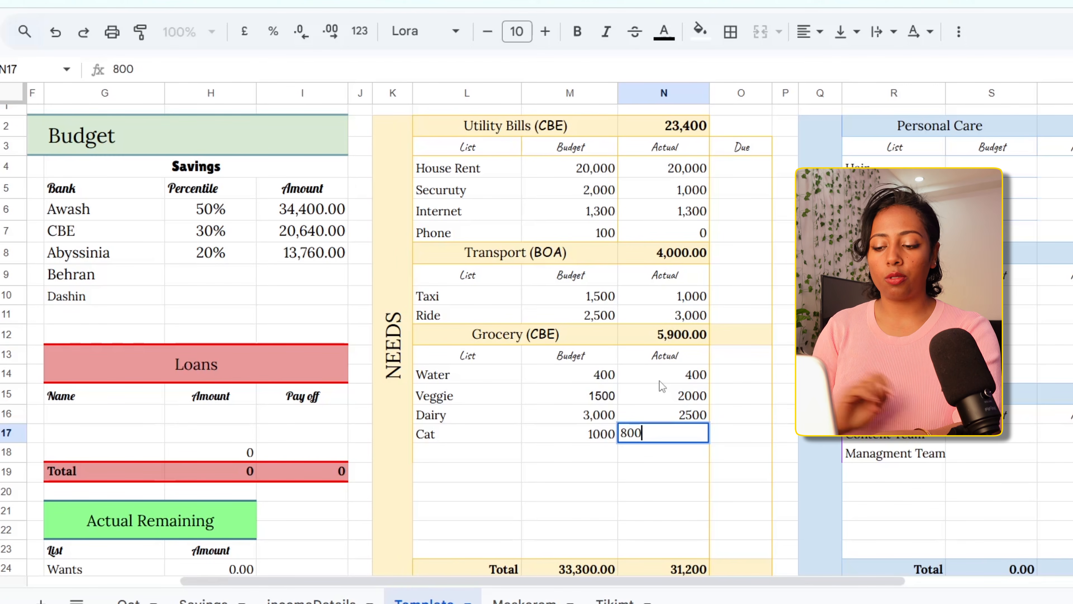
key("Return")
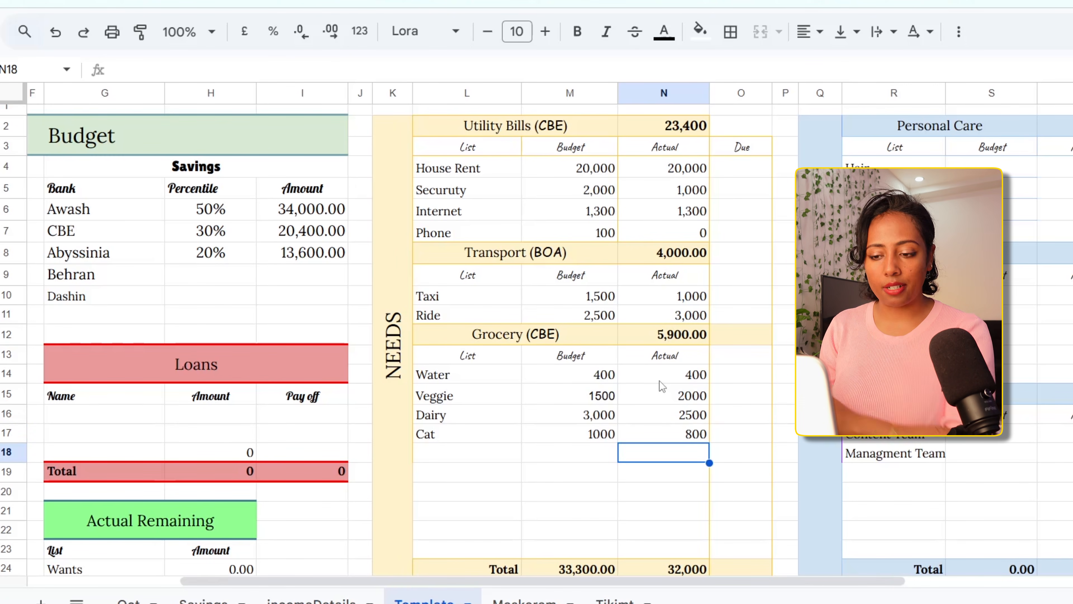
Compare the Needs section's budget and actual totals with the Actual Remaining table and the Savings amounts
scroll(659, 380, "down", 2)
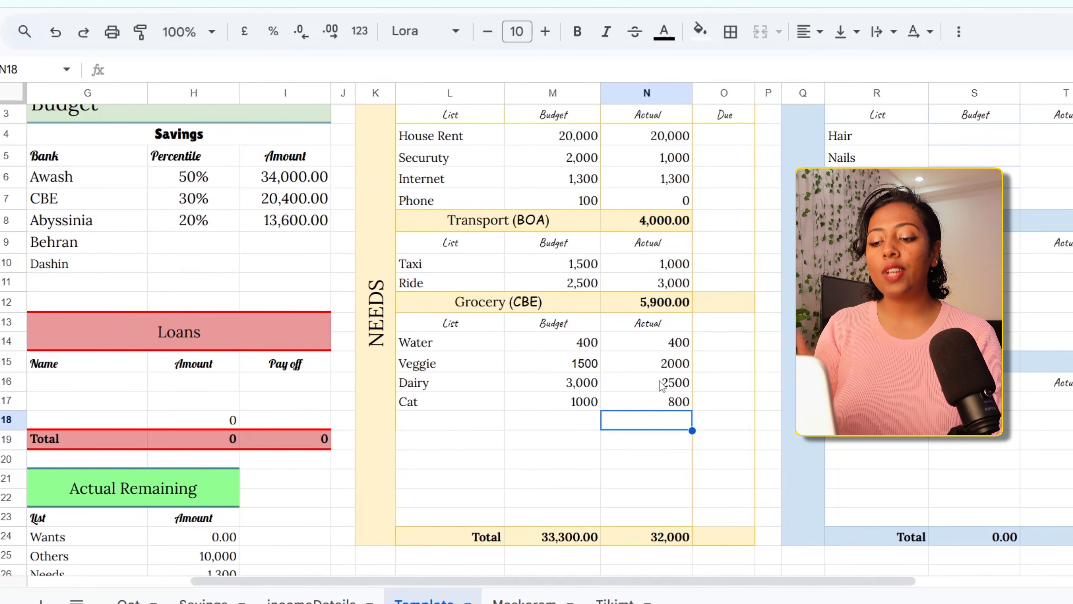
scroll(527, 502, "down", 3)
scroll(528, 502, "left", 1)
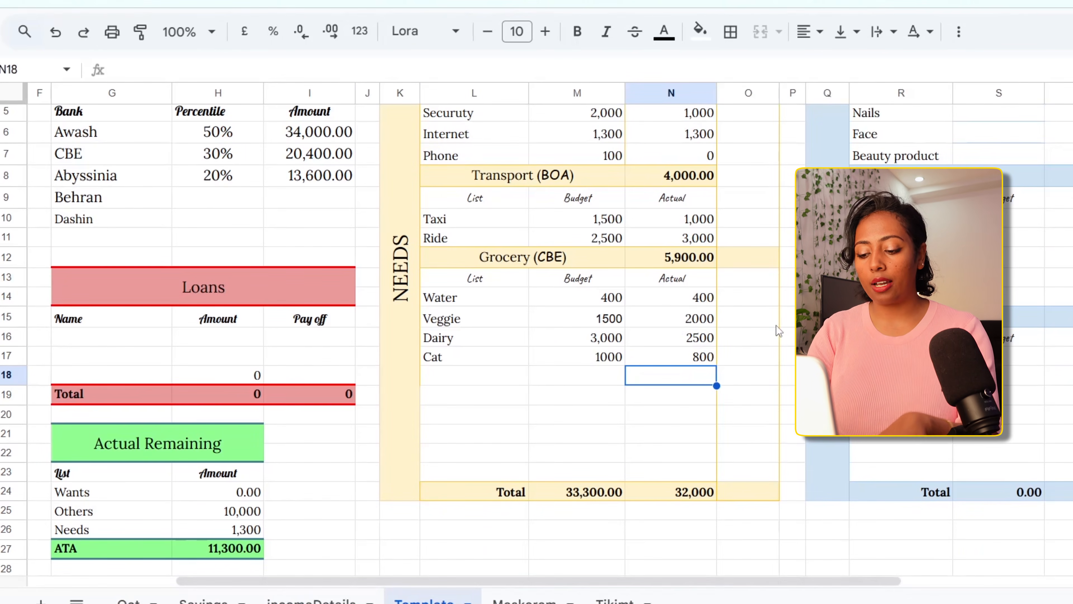
scroll(776, 325, "up", 2)
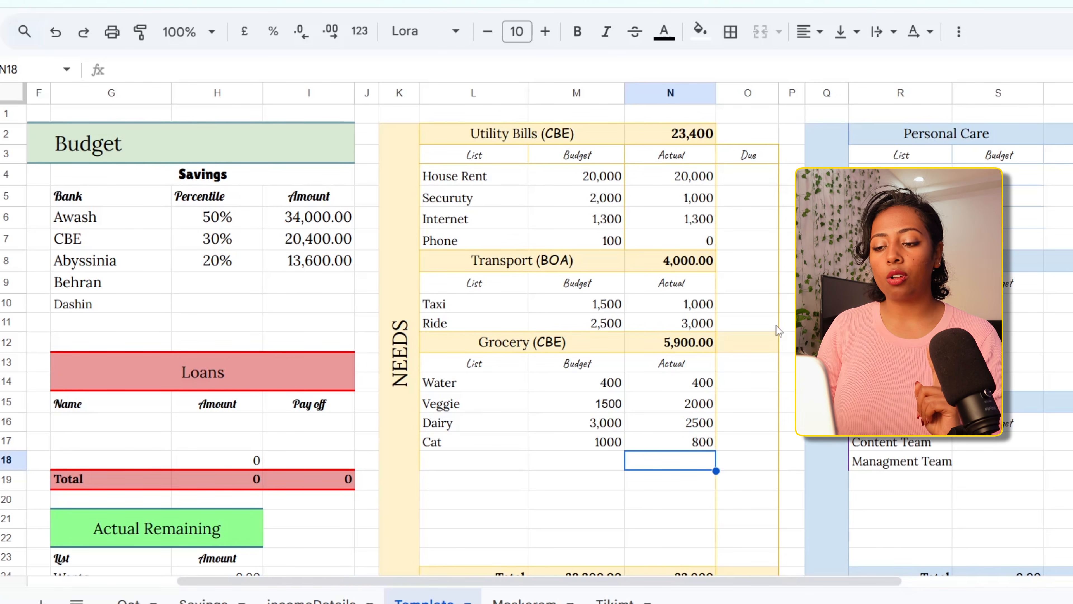
Replace the actual Water spending in the Grocery table with 100
left_click(665, 381)
key("Delete")
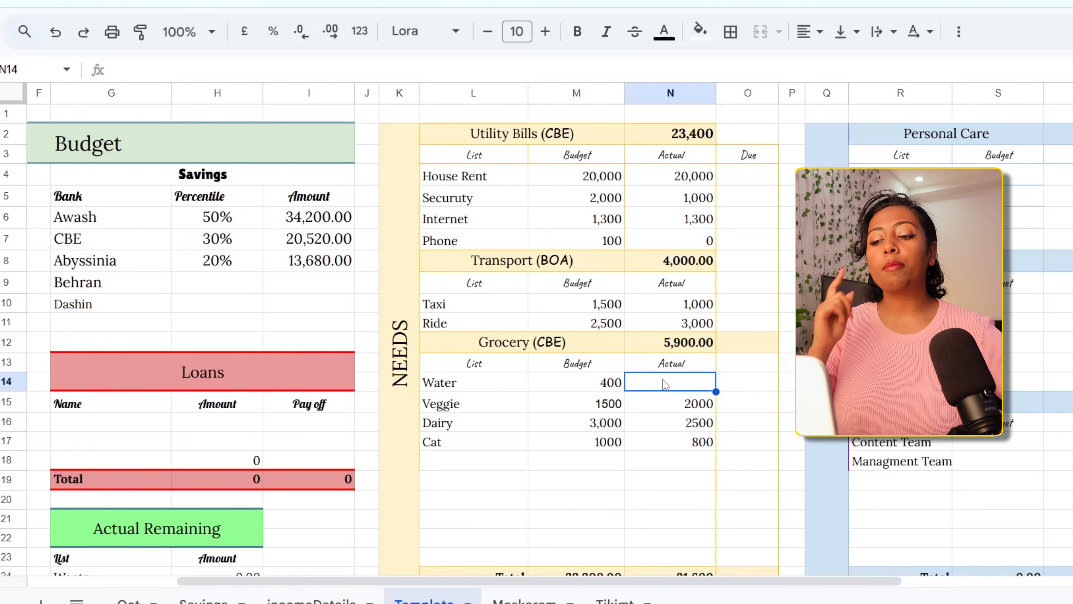
type("100")
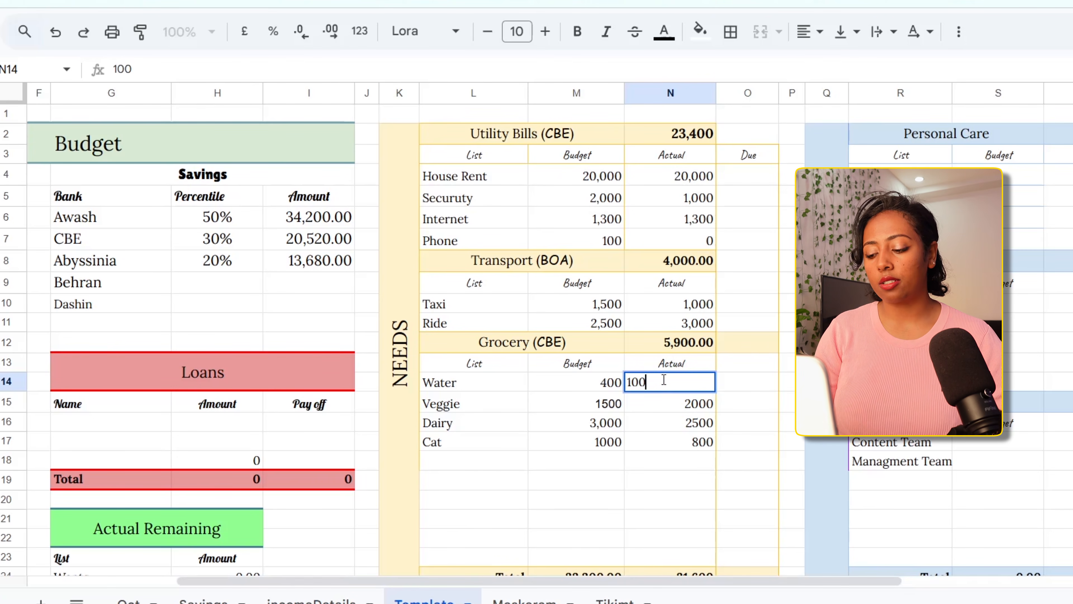
key("Return")
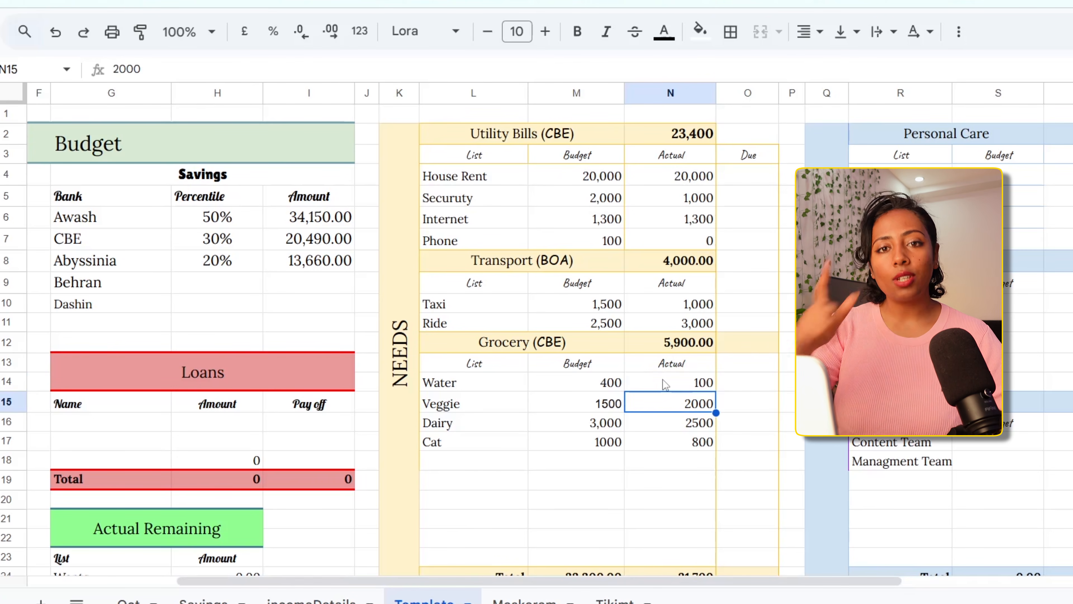
Set the actual Water spending in the Grocery table to 200
left_click(676, 382)
type("200")
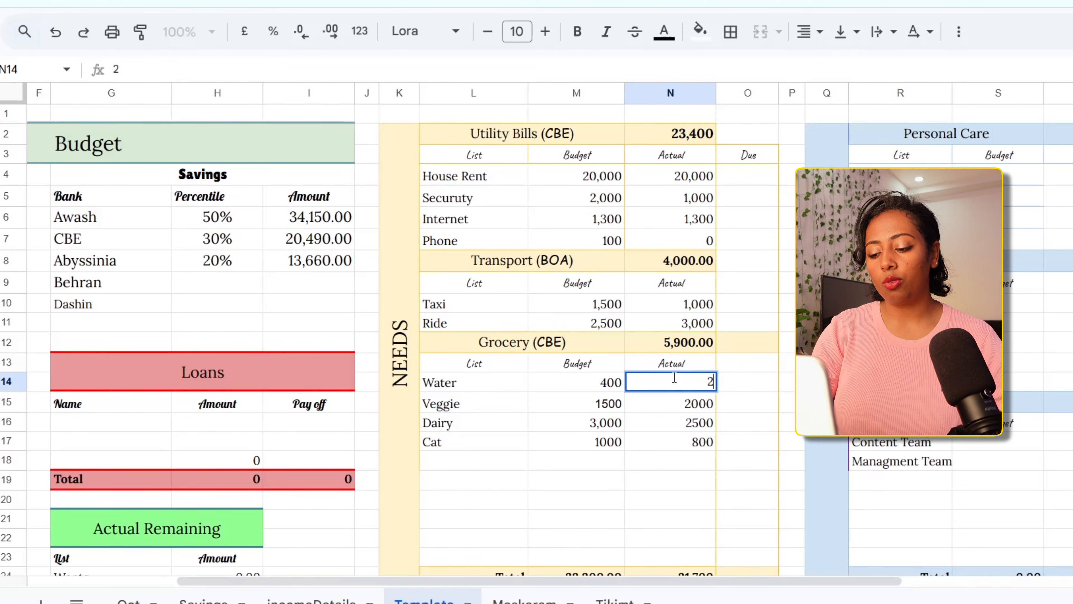
key("Return")
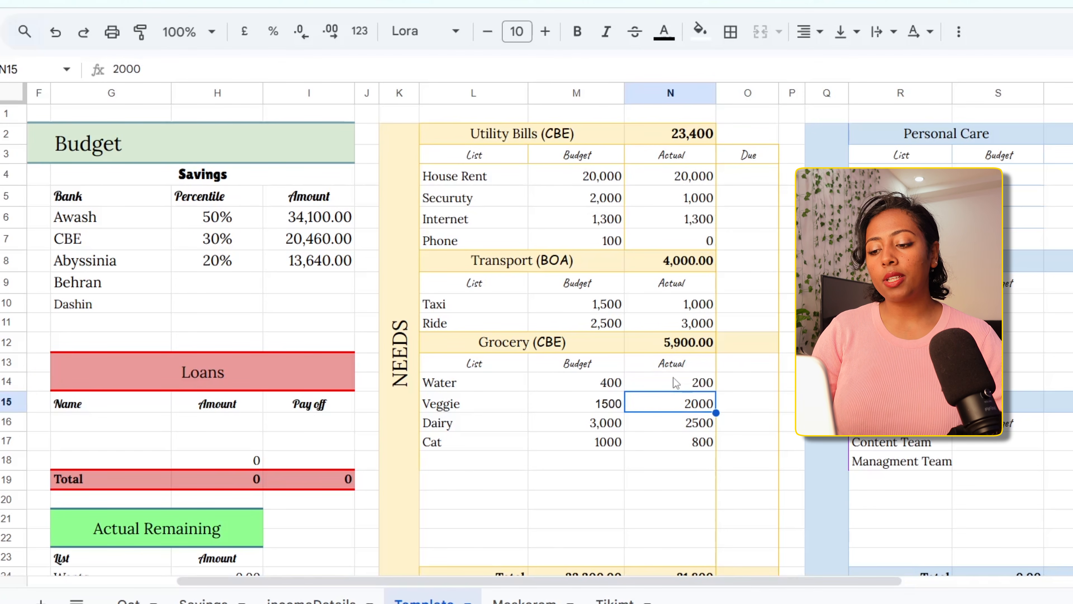
Change the actual Water spending in the Grocery table to 300
left_click(676, 382)
type("300")
key("Return")
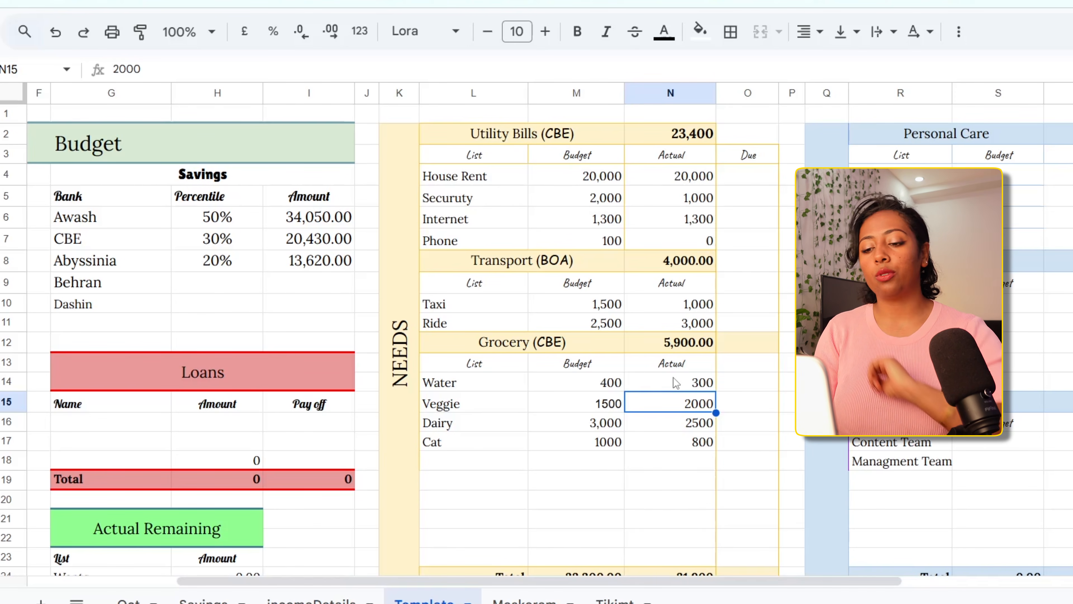
Enter Personal Care budgets of 1000 for Hair and 1300 for Nails in the Wants section
scroll(755, 401, "right", 6)
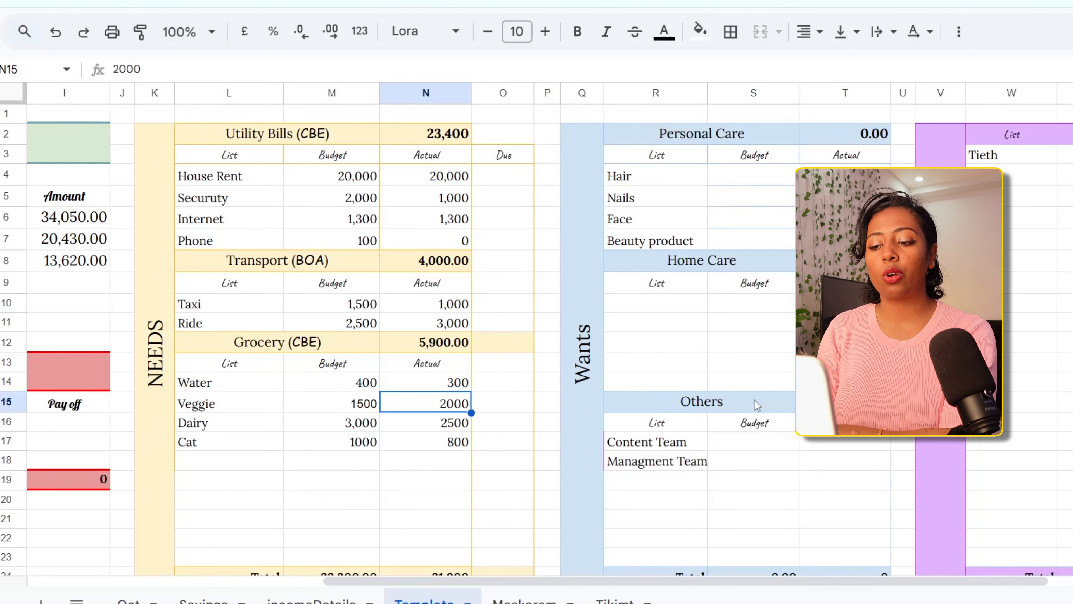
scroll(669, 162, "right", 3)
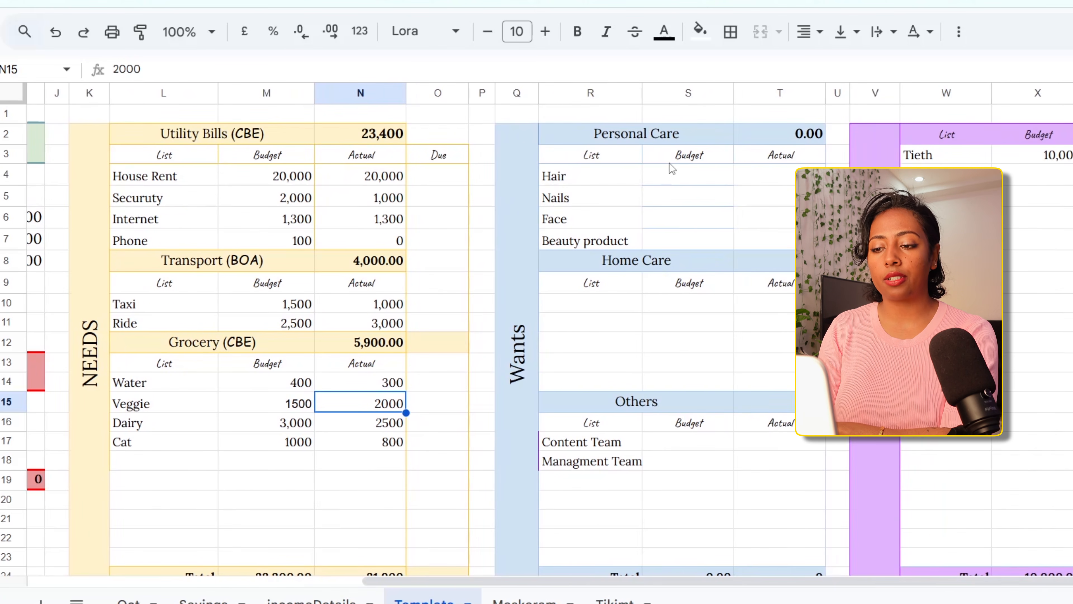
left_click(593, 178)
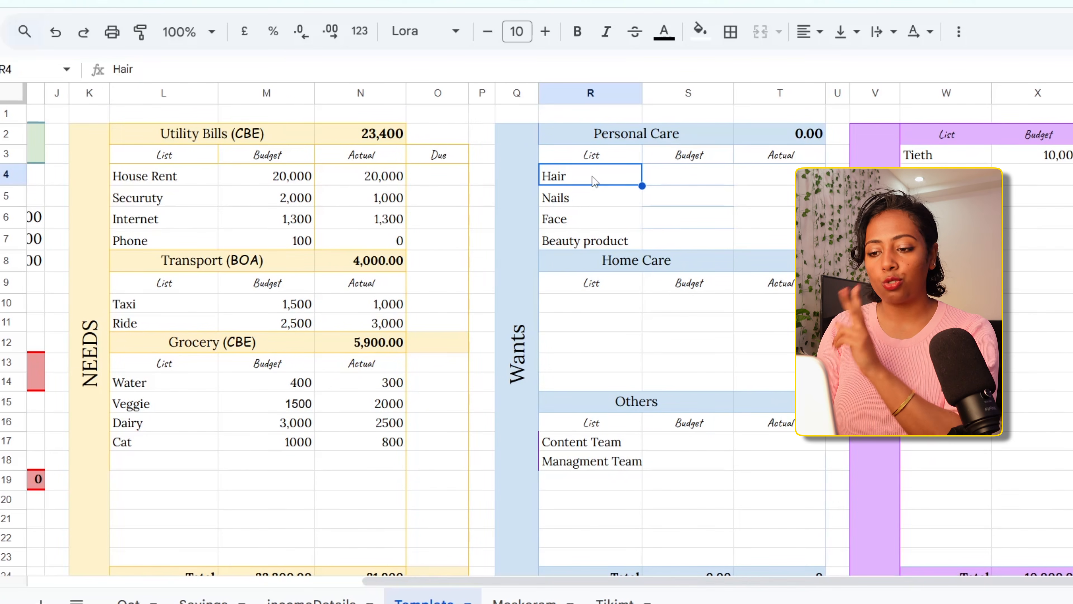
left_click(587, 199)
left_click(593, 220)
left_click(598, 242)
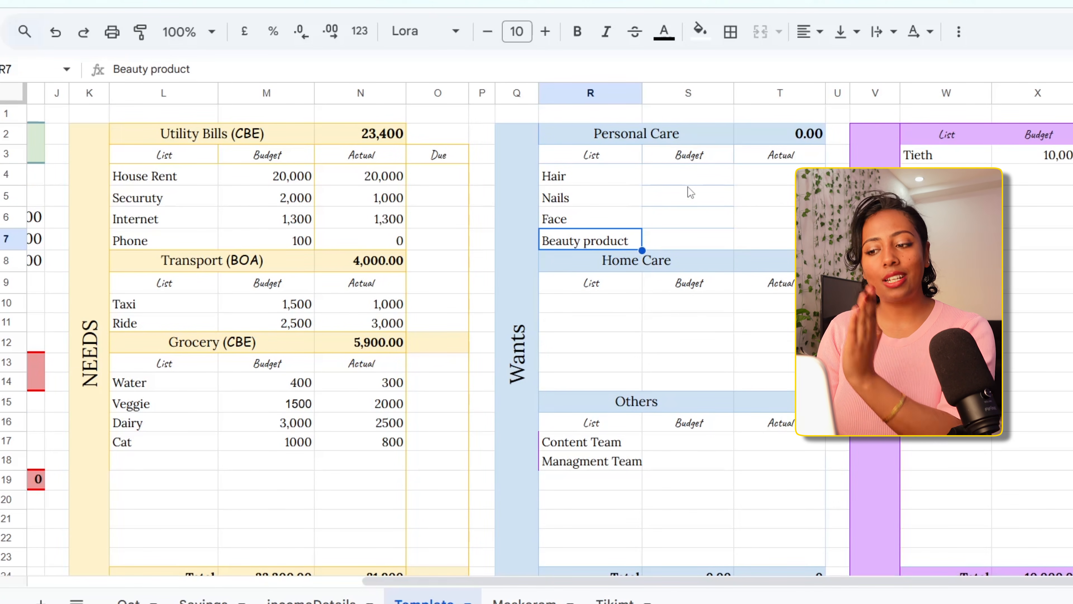
left_click(697, 178)
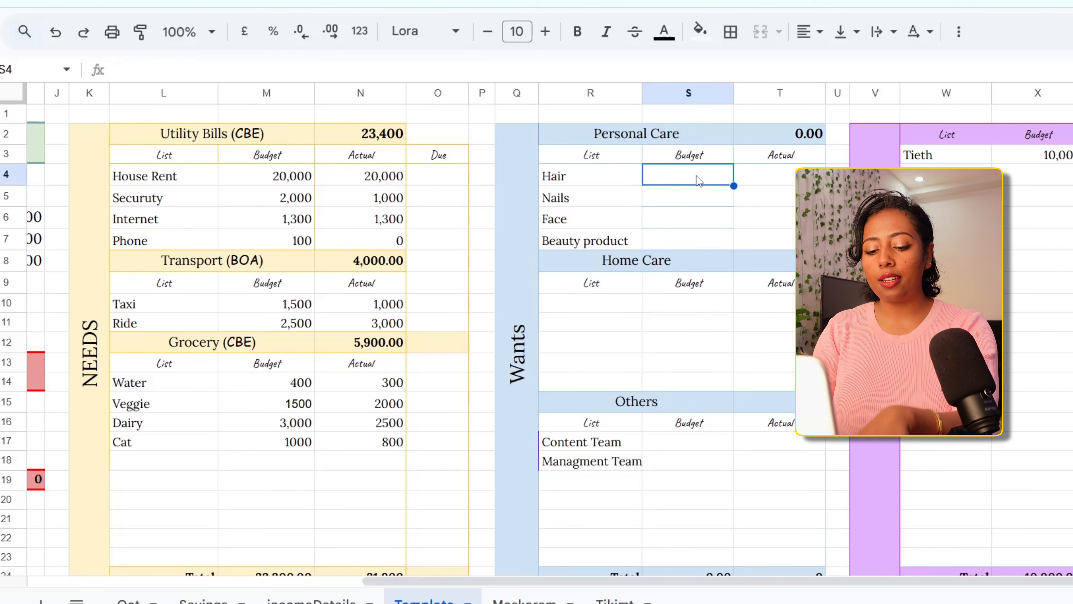
type("1000")
key("Return")
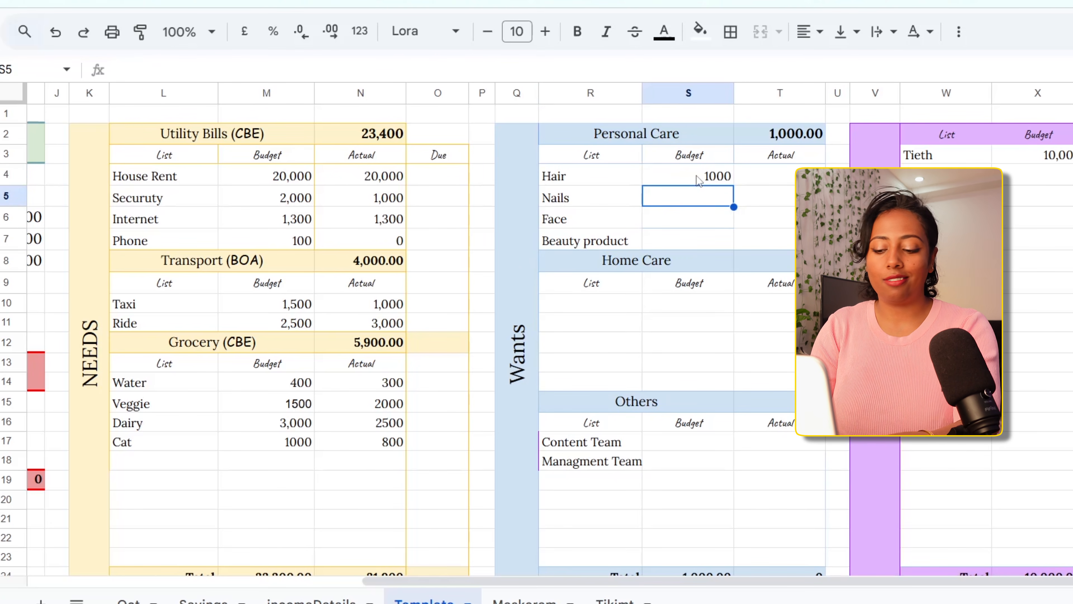
type("1300")
key("Return")
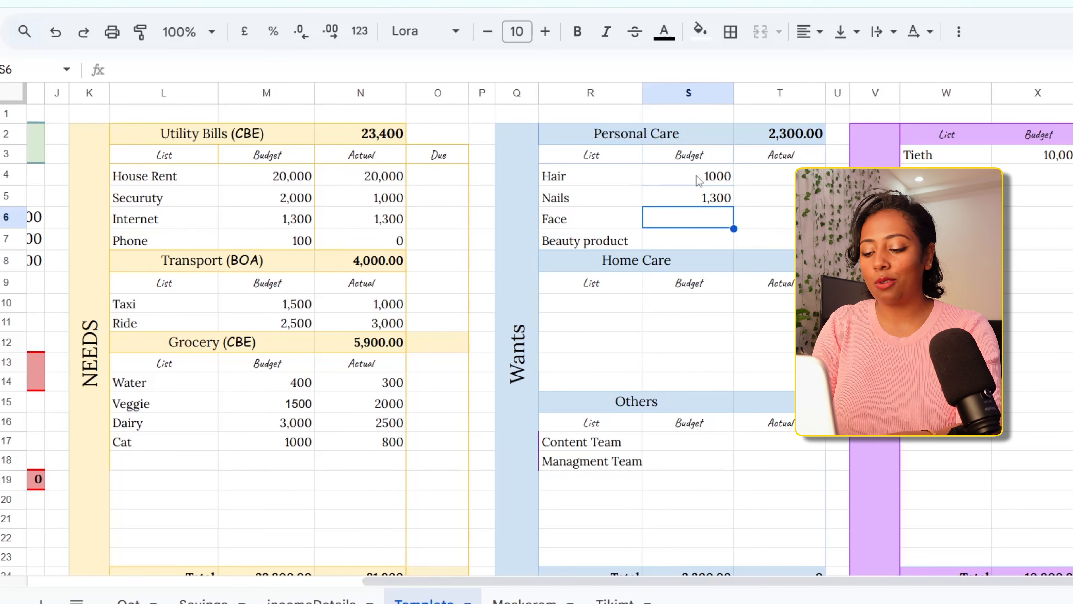
Enter Personal Care budgets of 2000 for Face and 3000 for Beauty product
type("2000")
key("Return")
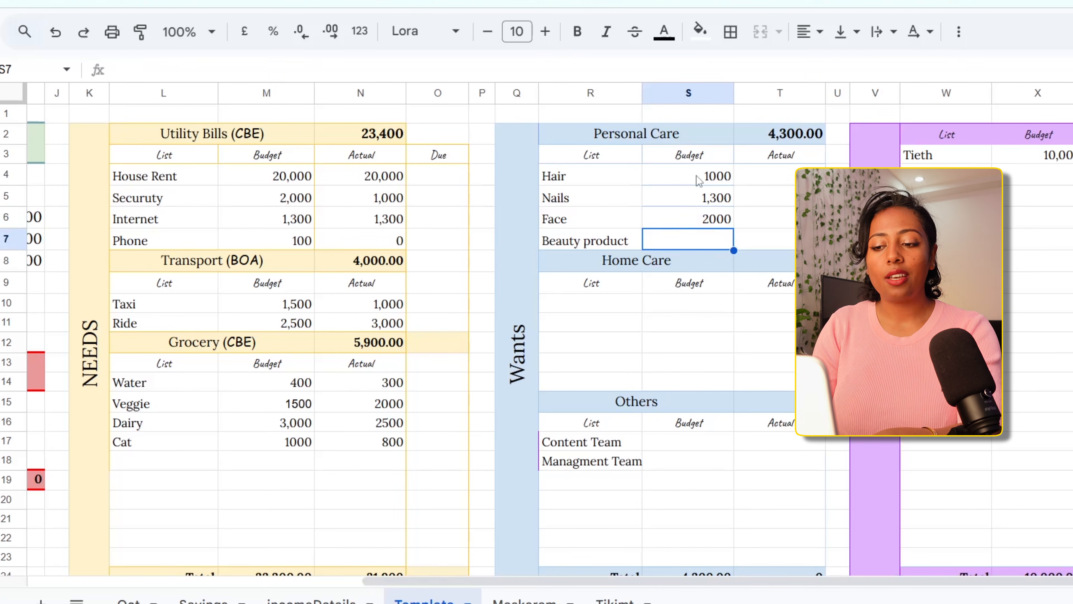
type("3000")
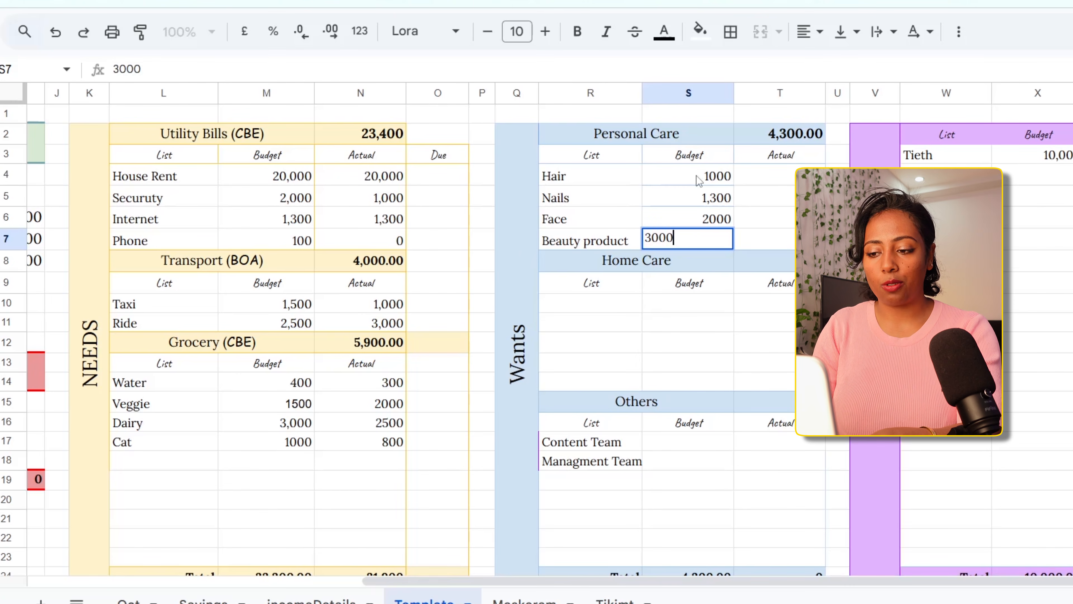
key("Return")
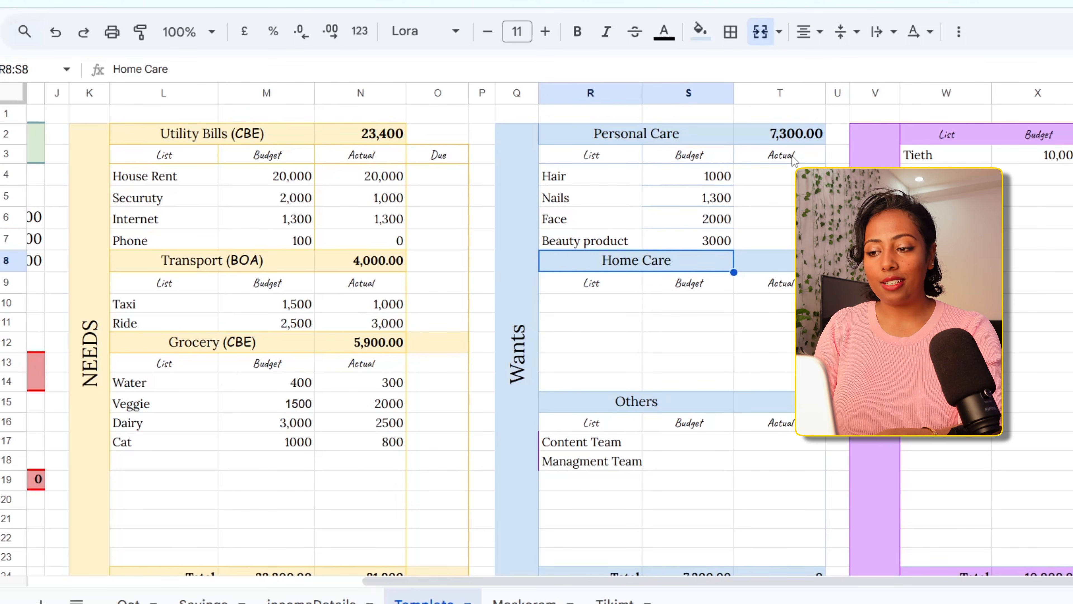
Add a Table item with a budget of 4000 as the first entry in the Home Care list
left_click(587, 307)
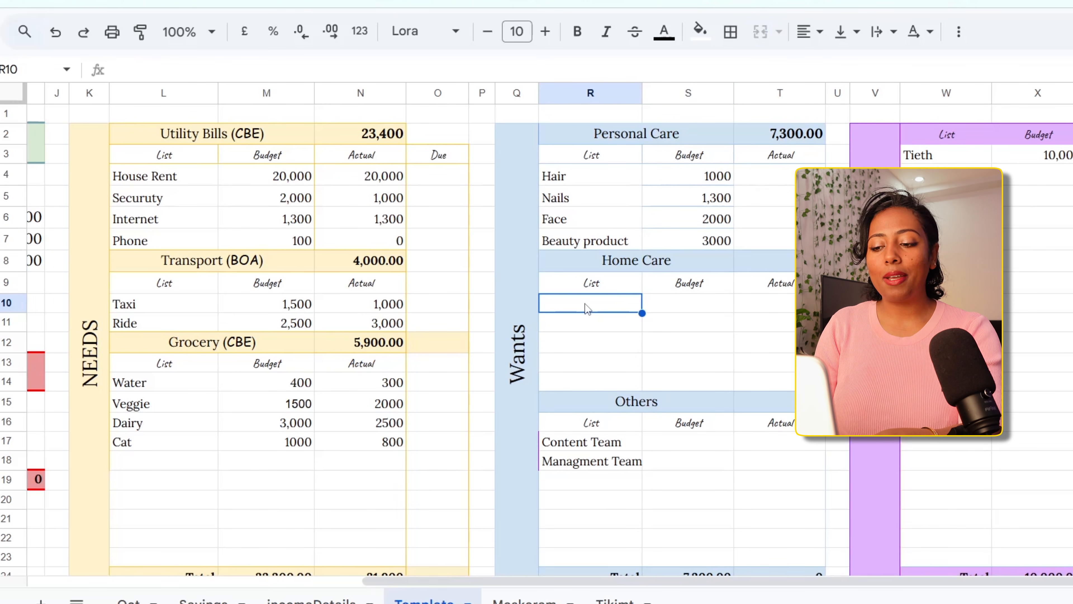
left_click_drag(587, 309, 665, 367)
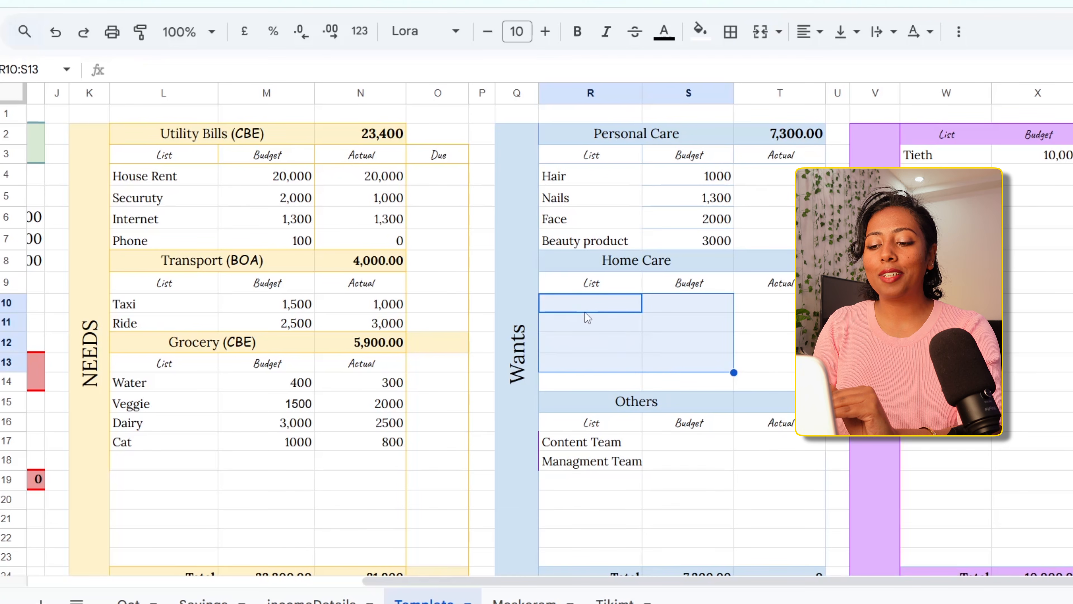
left_click(576, 304)
type("Table")
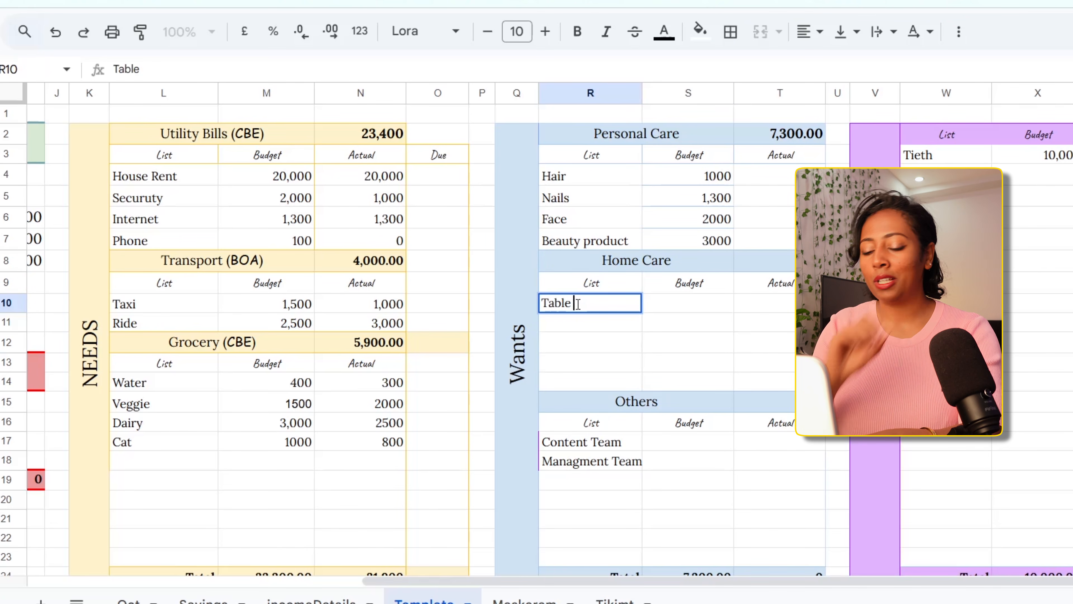
left_click(676, 305)
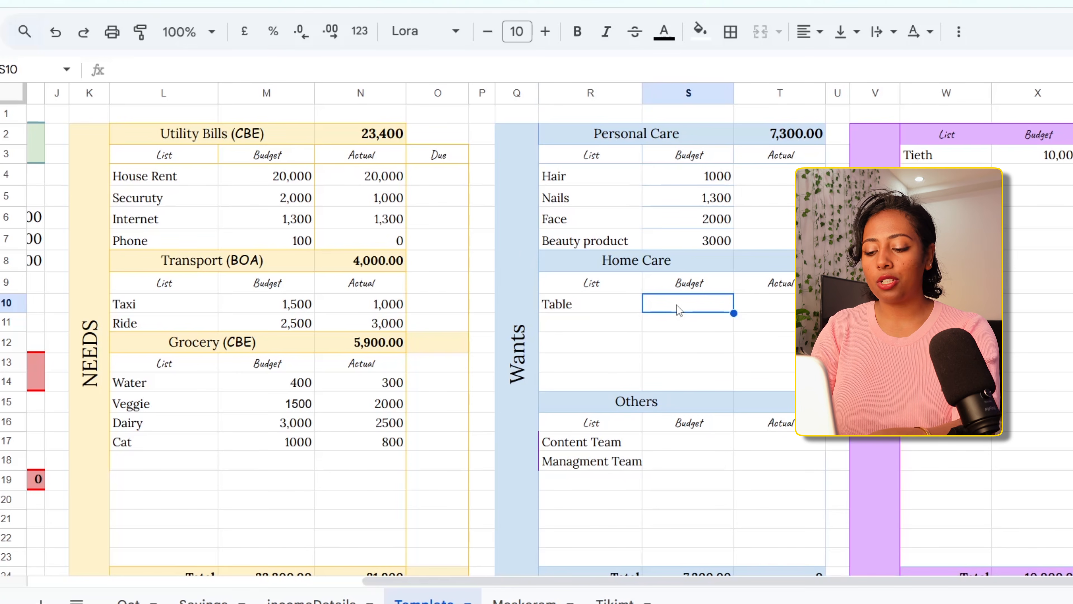
type("4,000")
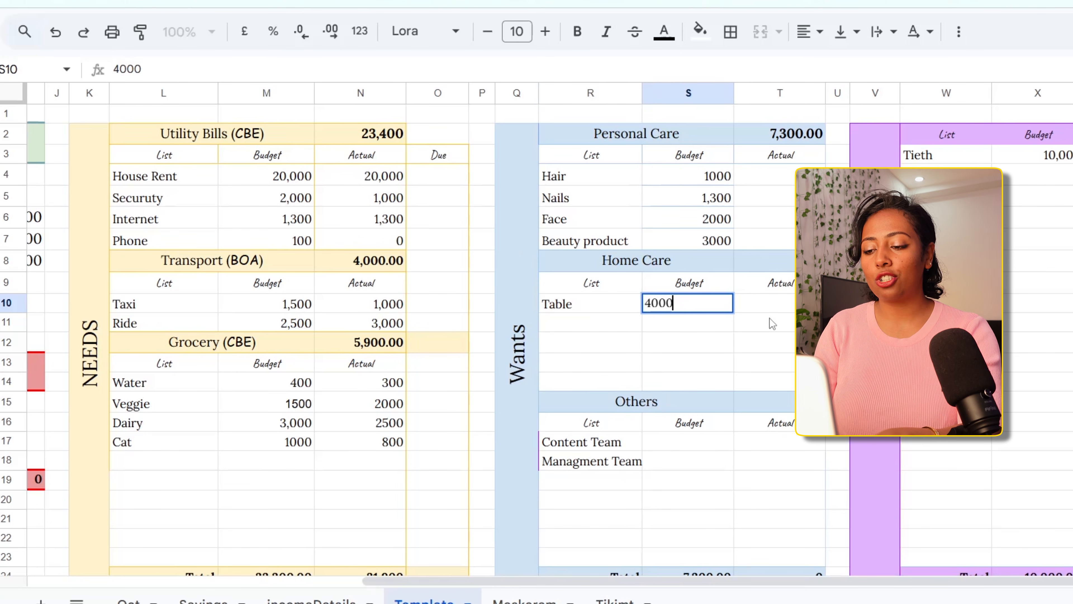
Record actual Home Care spending of 5000 for Table
left_click(778, 317)
left_click(780, 306)
type("50")
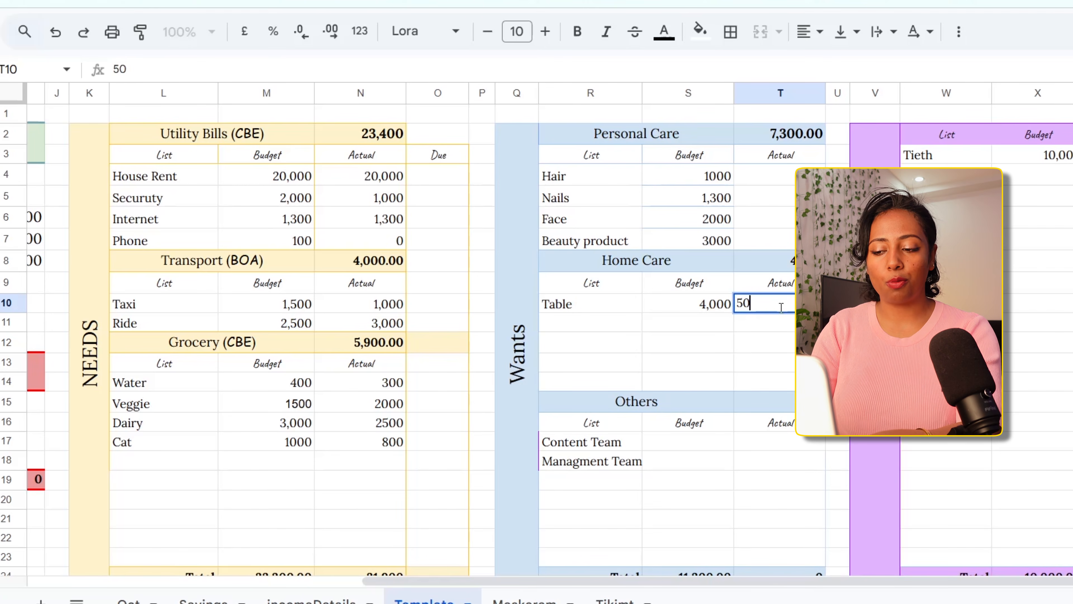
type("00")
key("Return")
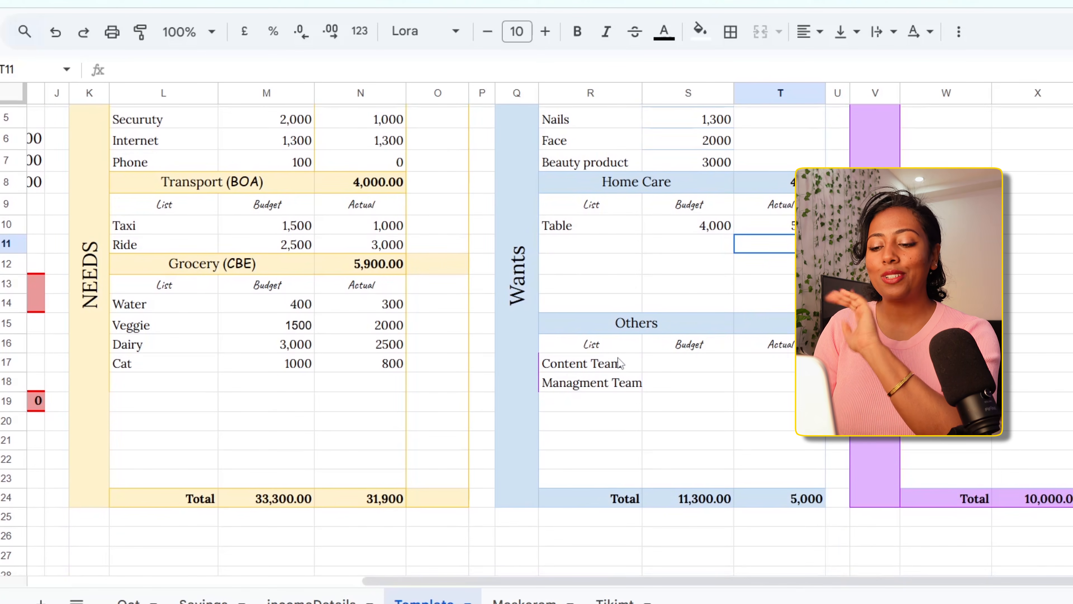
Clear the Content Team and Managment Team entries from the Others list in the Wants section
left_click(509, 349)
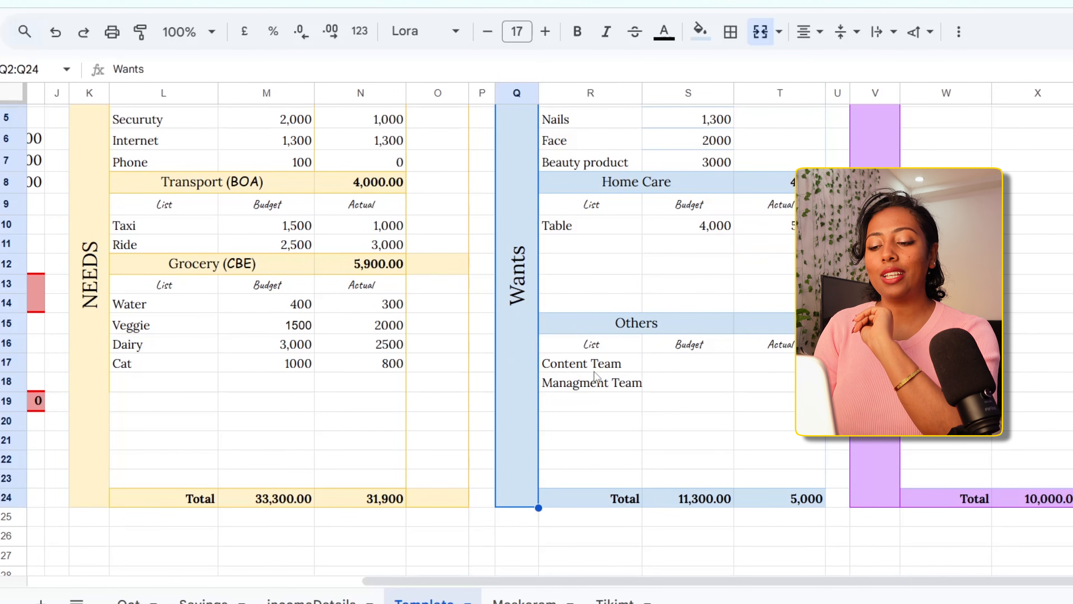
left_click(611, 389)
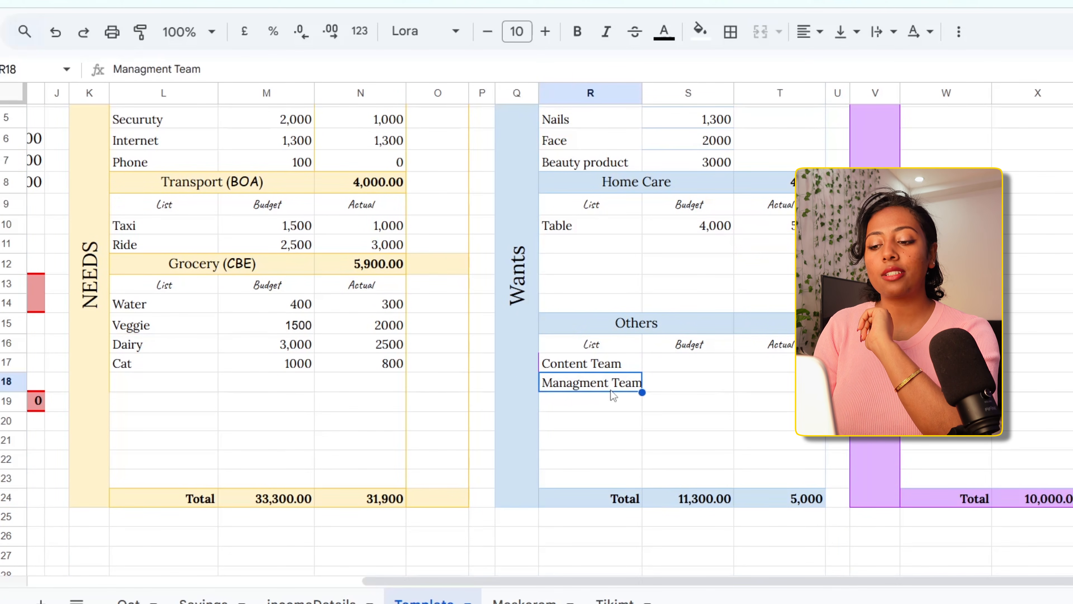
left_click(620, 367)
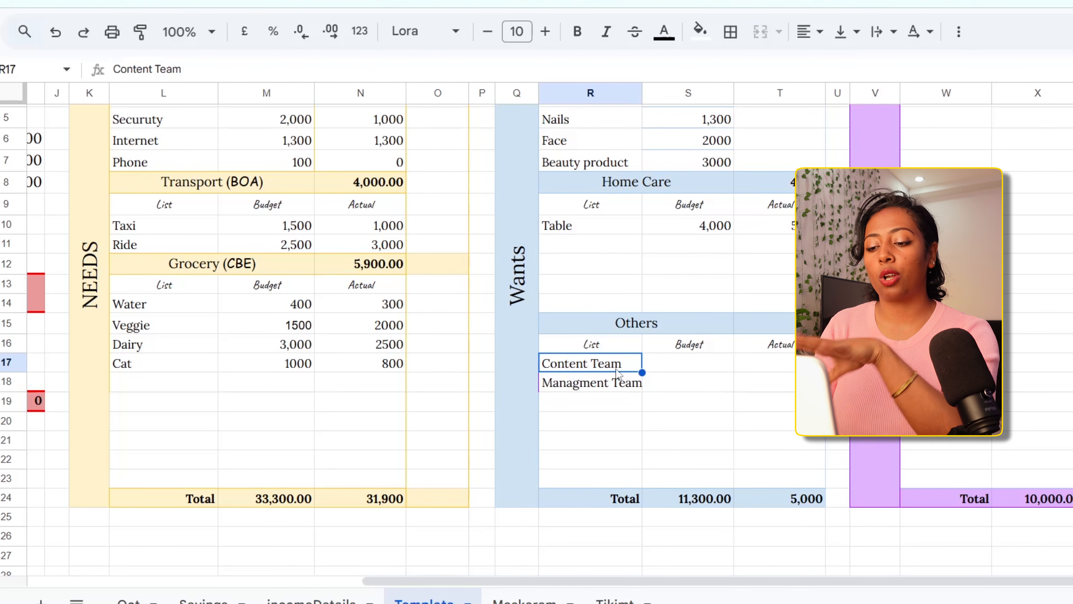
left_click(604, 386)
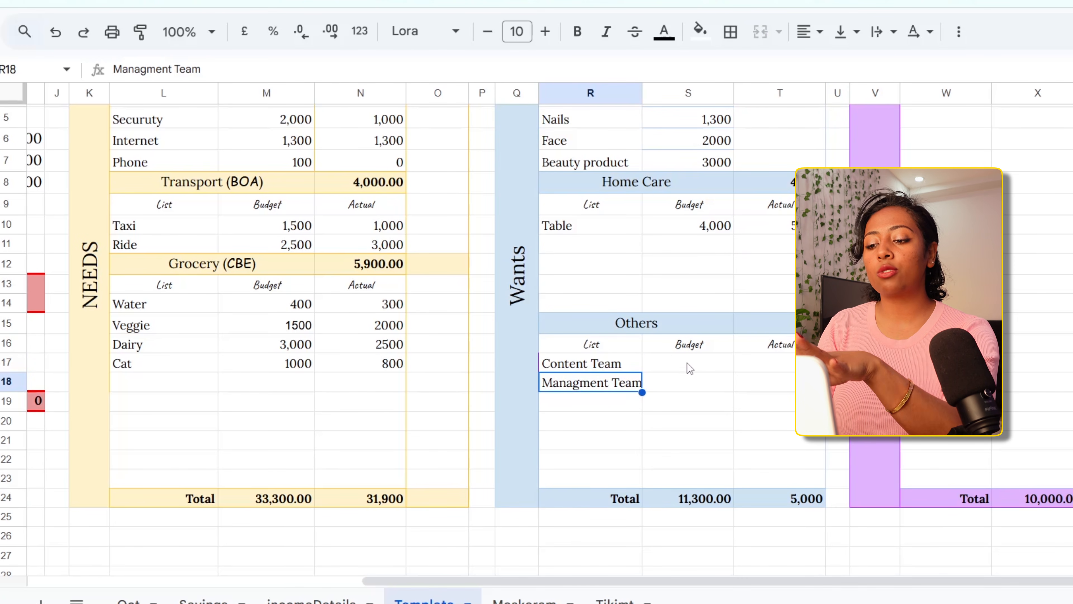
left_click_drag(689, 361, 774, 390)
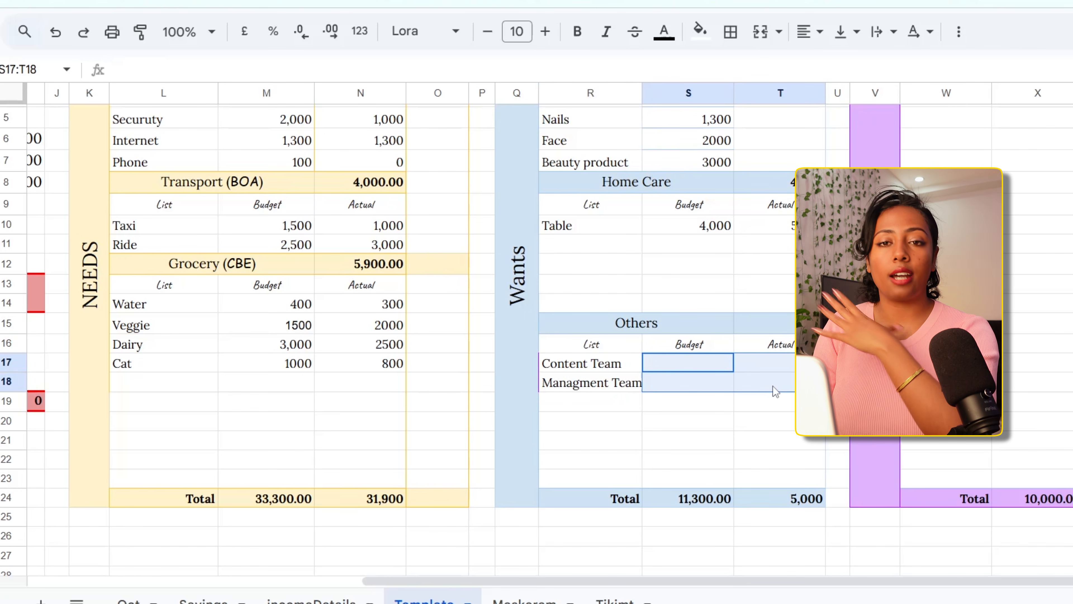
left_click(617, 358)
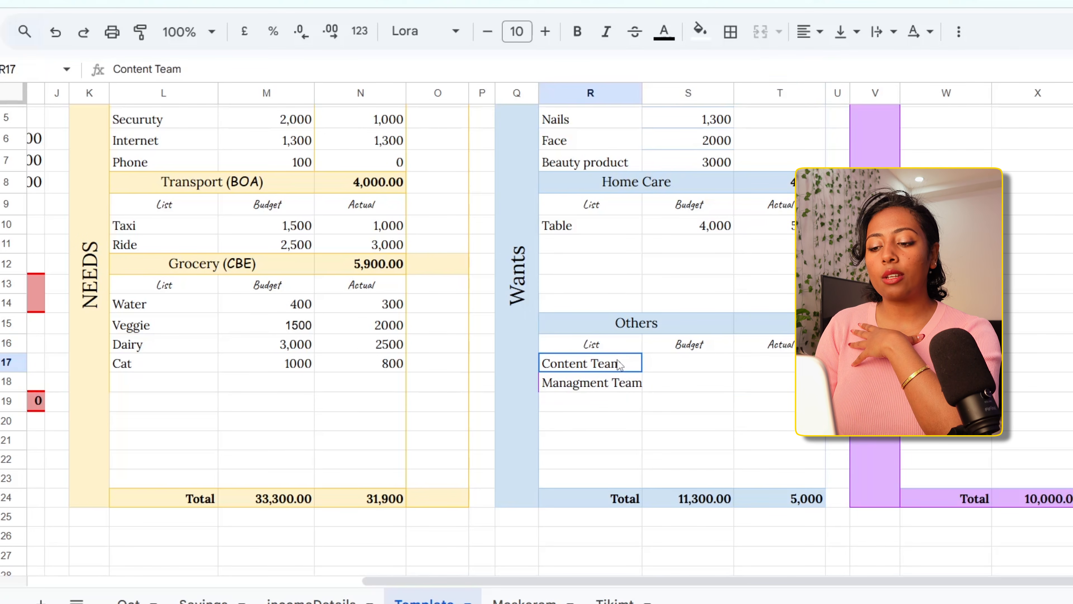
left_click_drag(617, 359, 610, 381)
key("Delete")
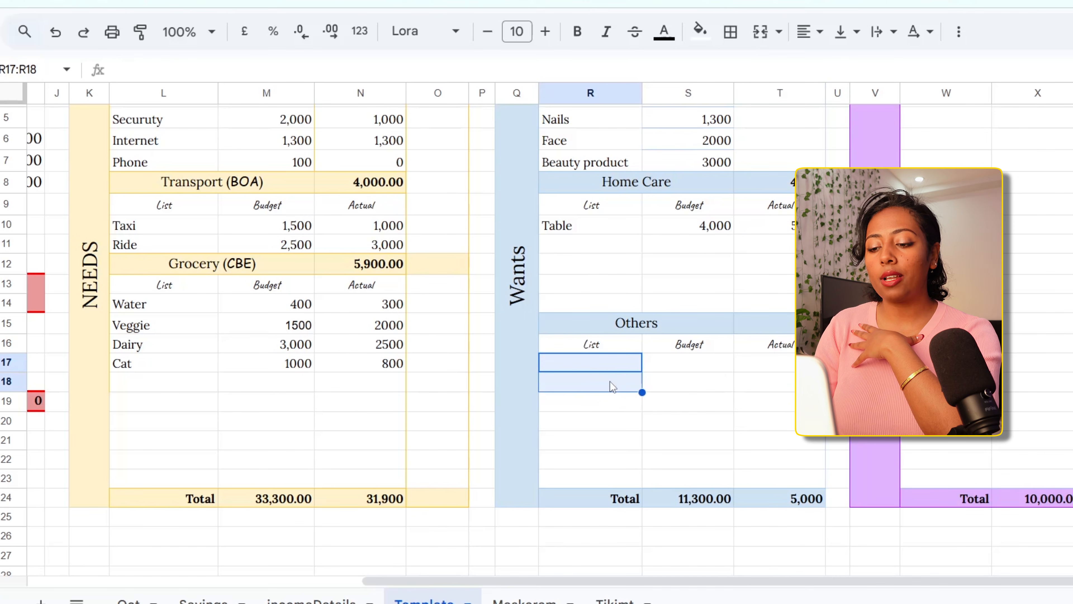
Add Servant, Kids and fun time as entries in the Wants section's Others list
left_click(578, 359)
type("Servant")
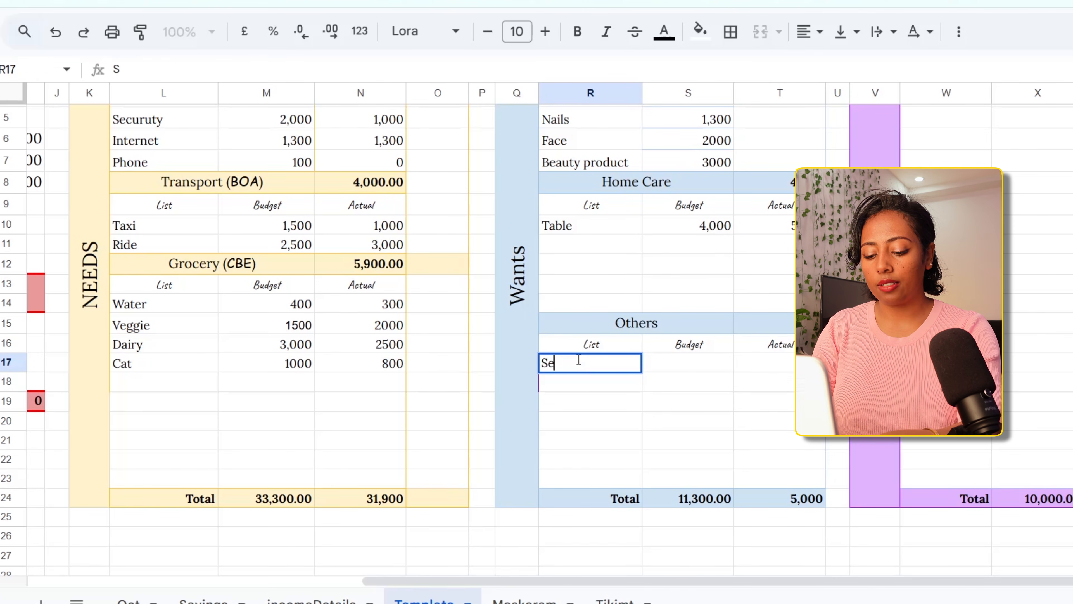
left_click(596, 389)
type("Kids")
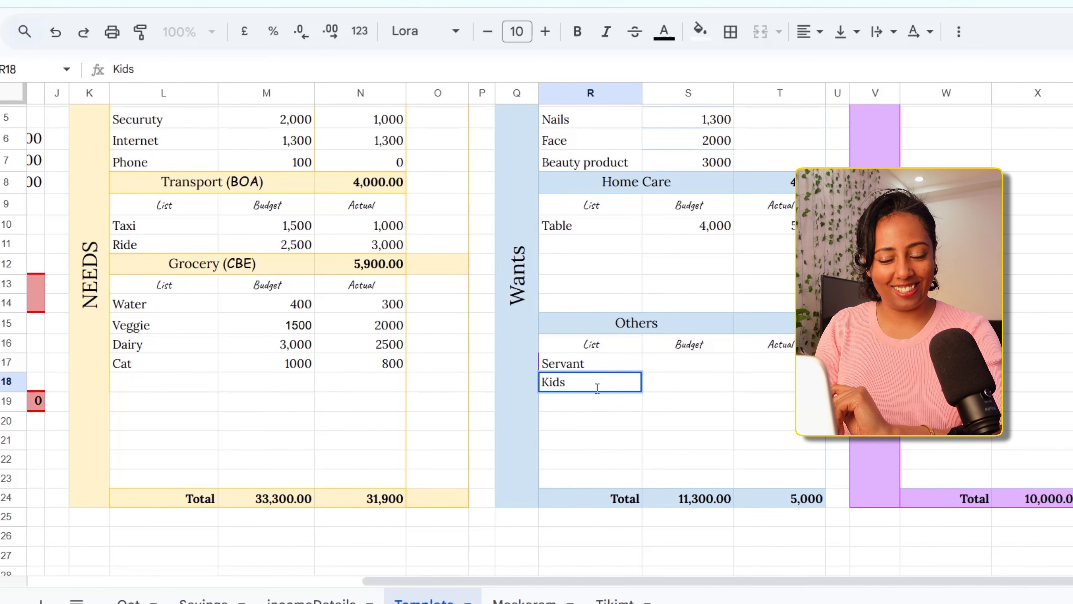
left_click(594, 408)
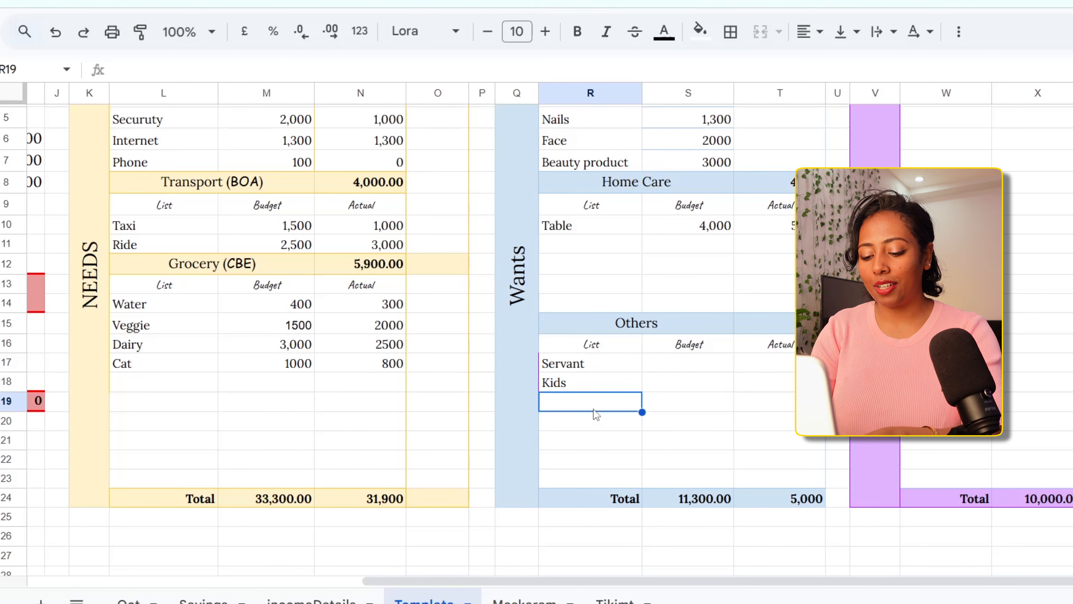
type("fun time")
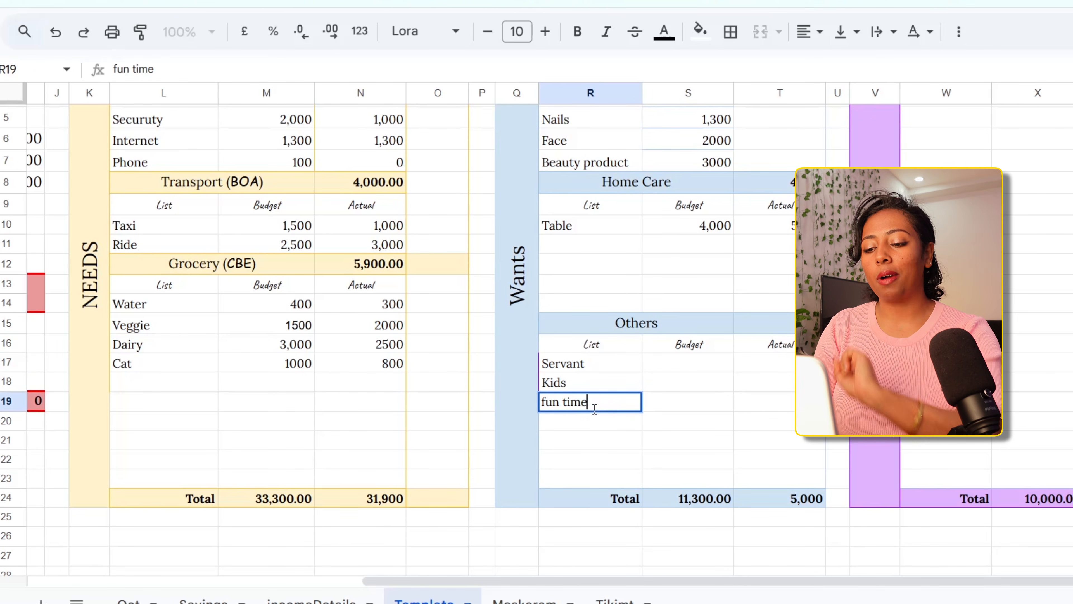
left_click(683, 405)
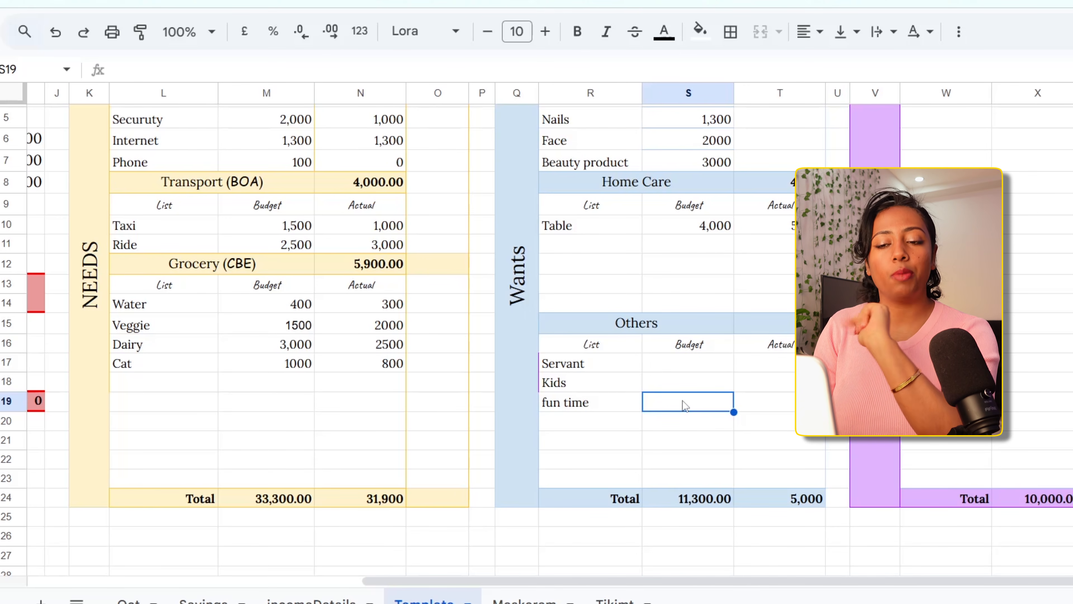
Review the Tieth entry in the purple Others section alongside the Budget summary's remaining amount and savings
scroll(682, 400, "up", 2)
scroll(682, 401, "right", 5)
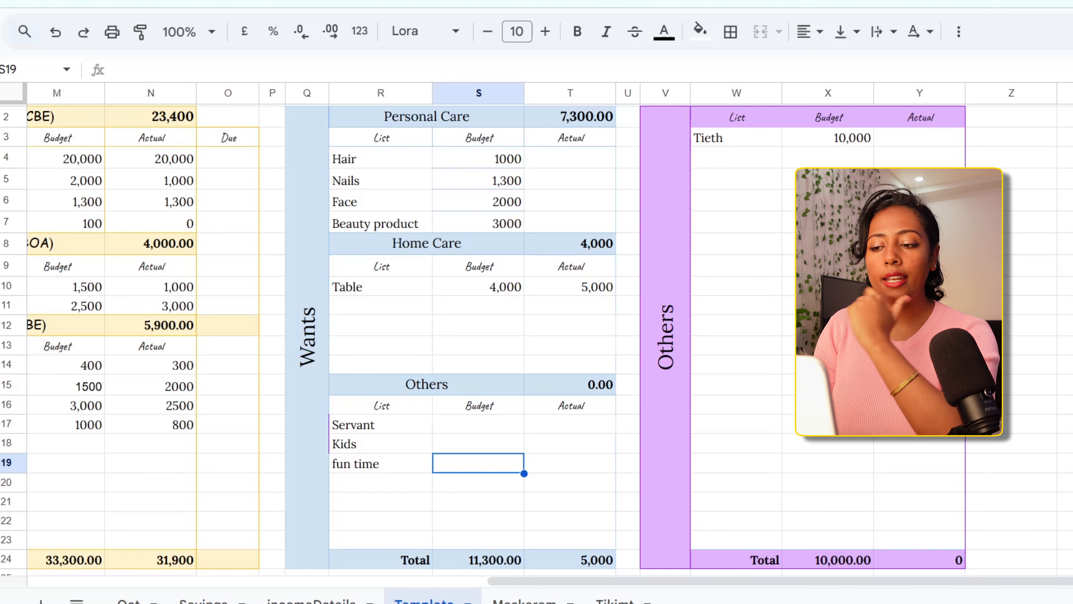
left_click(755, 145)
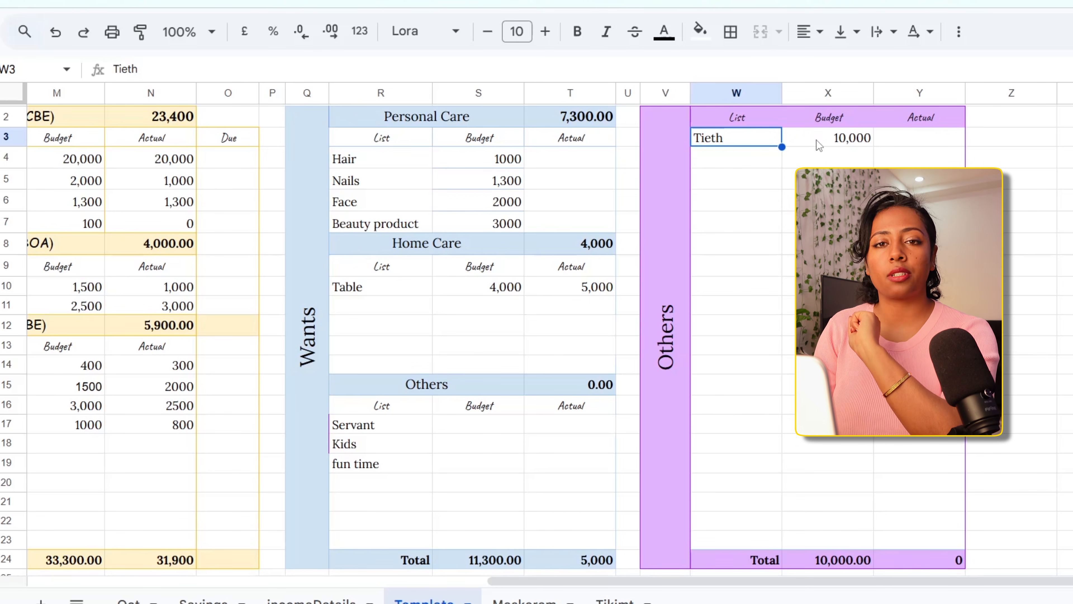
scroll(818, 158, "left", 10)
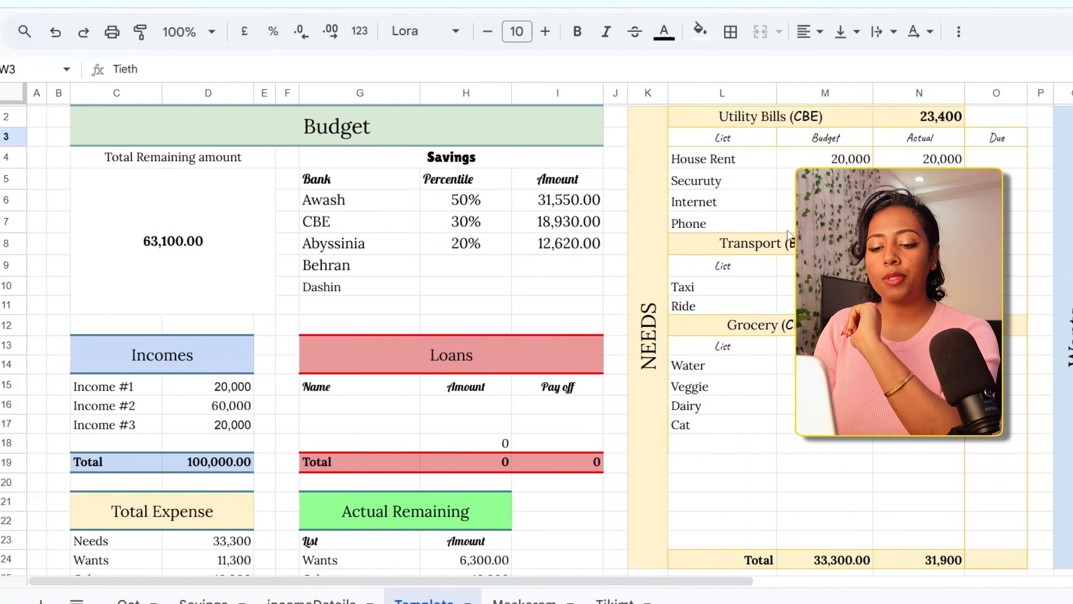
Add Income #4 with an amount of 10000 to the Incomes list
left_click(139, 430)
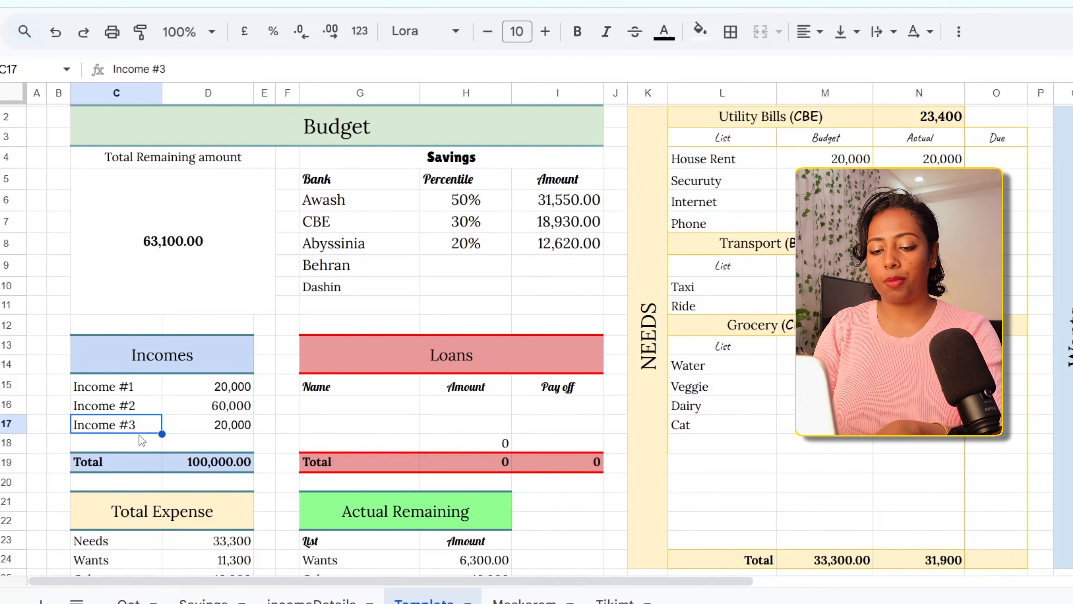
left_click(134, 440)
type("Incom")
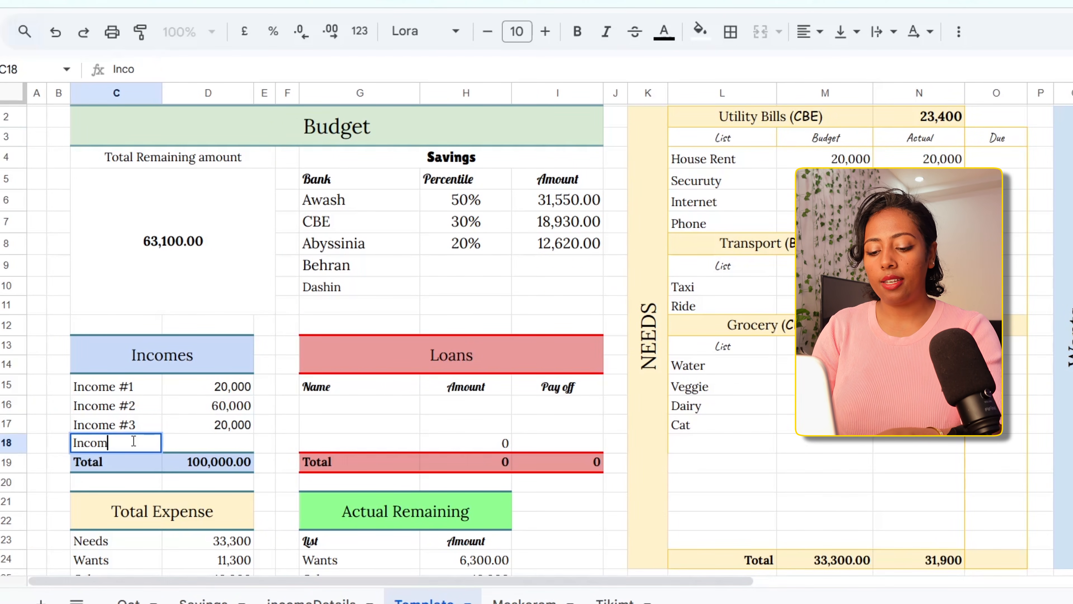
type("e #")
key("BackSpace")
type("#4")
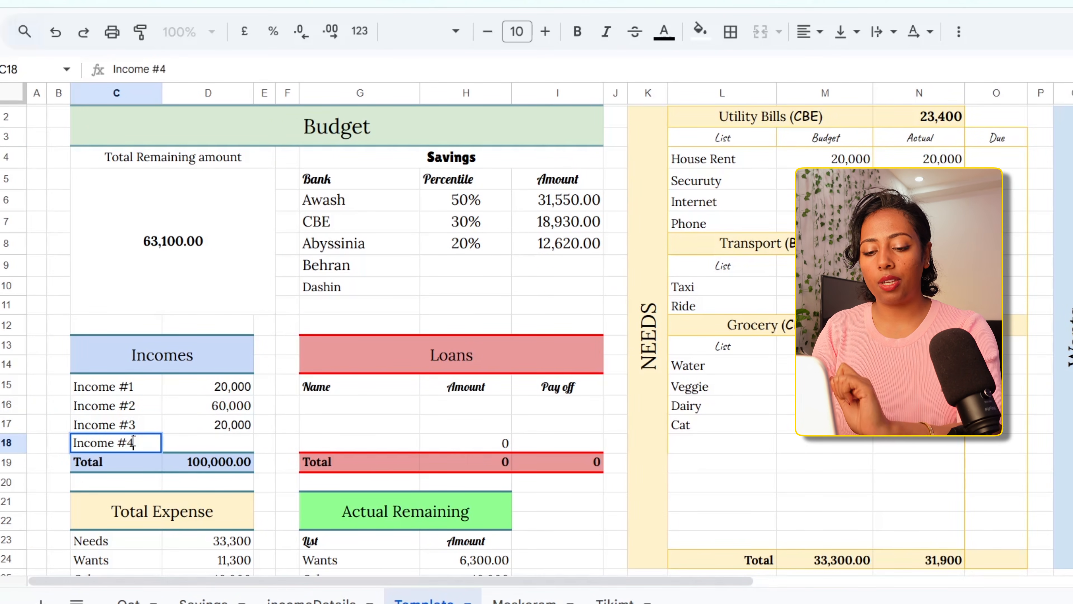
left_click(209, 443)
type("1")
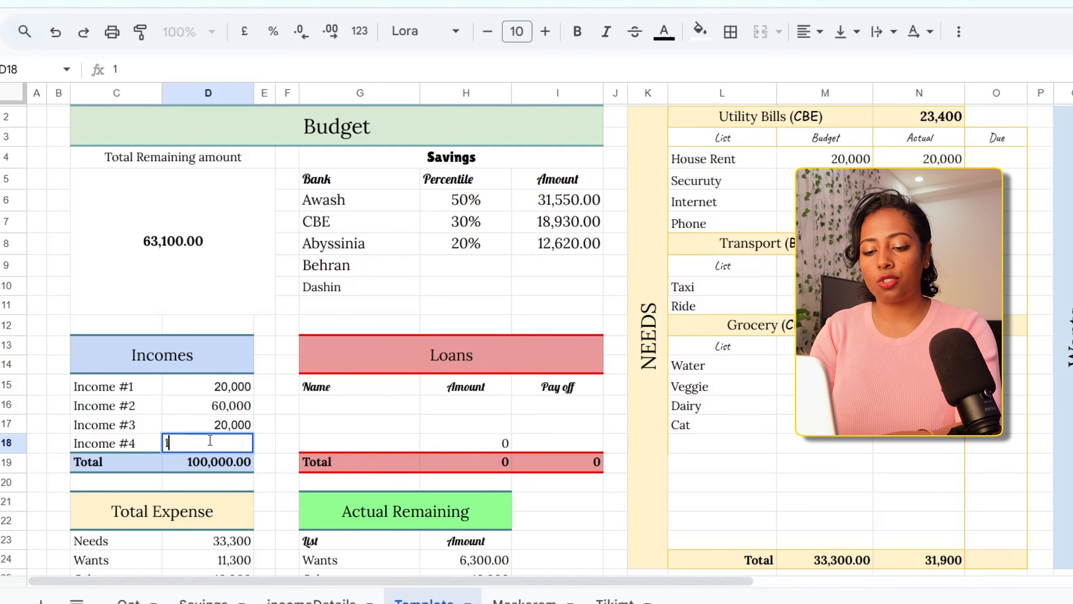
type("0,00000")
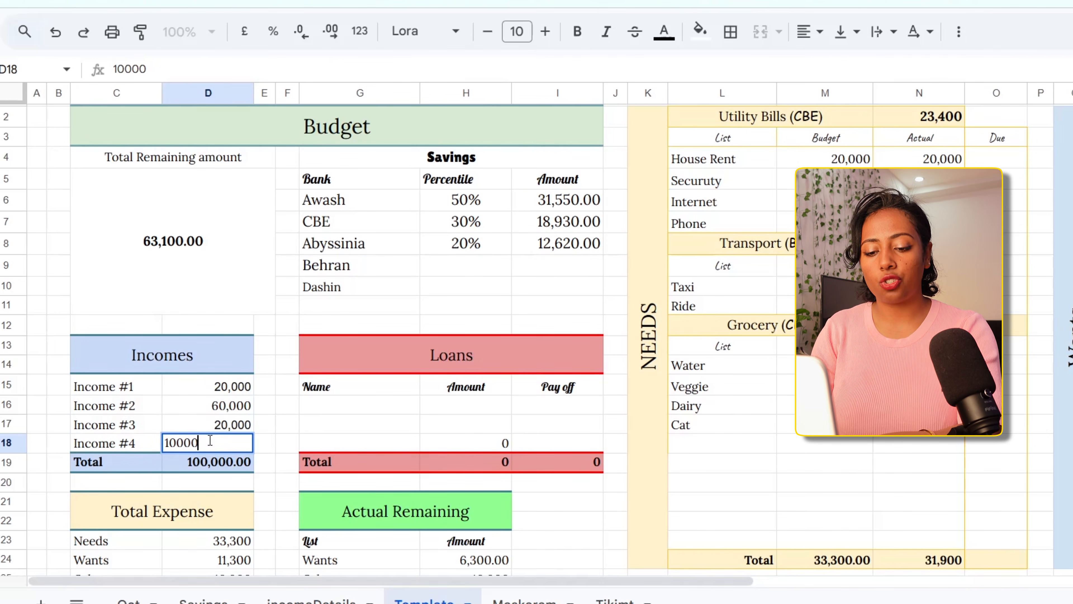
key("Return")
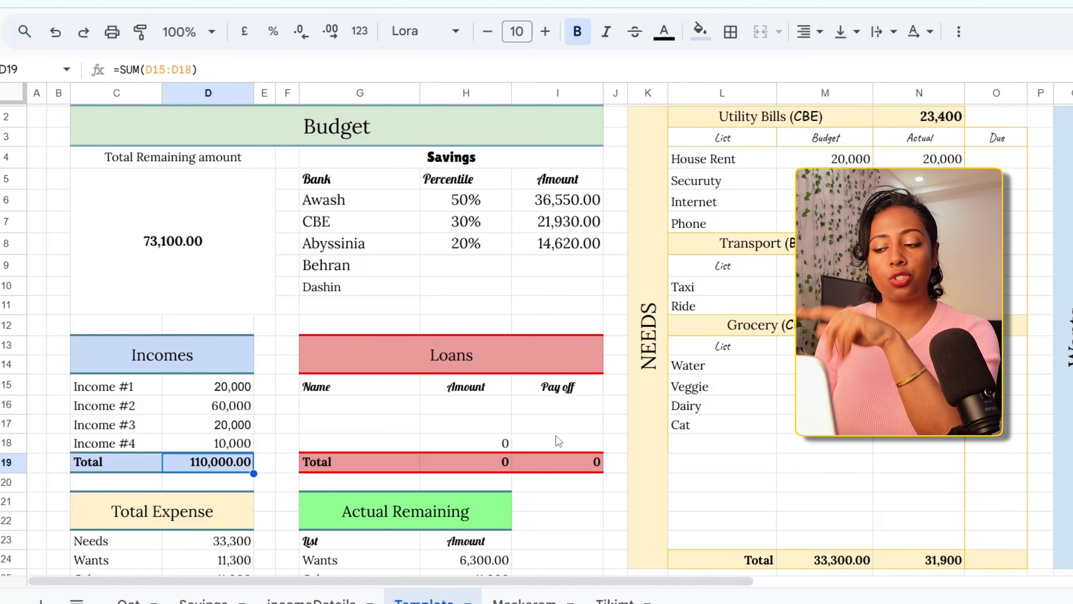
Review the Needs, Wants and Others sections, including the bank labels on the Utility Bills, Transport and Grocery headings
scroll(556, 435, "right", 10)
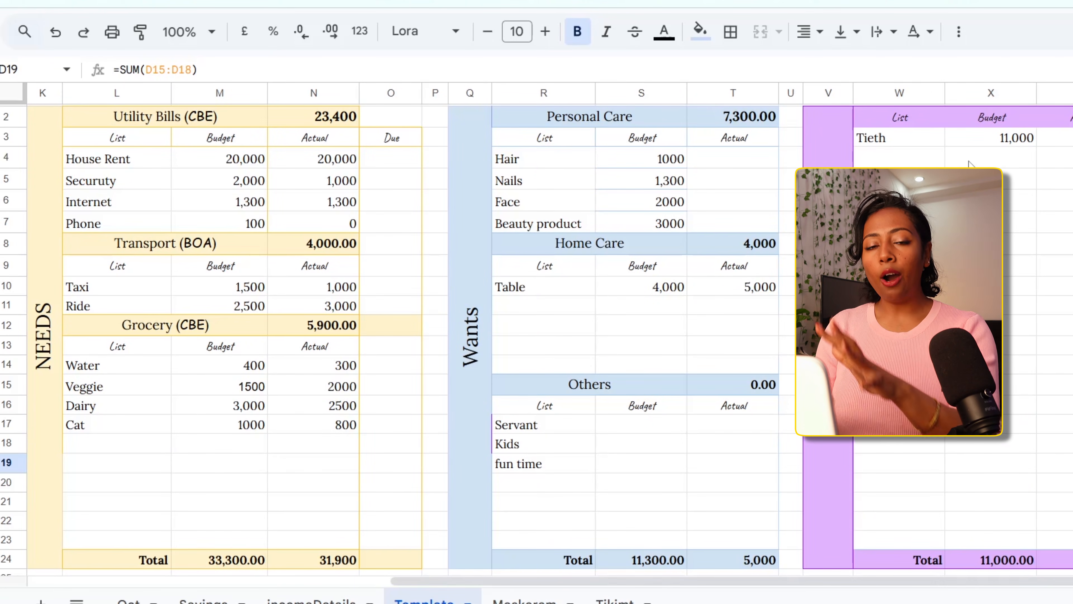
scroll(969, 163, "down", 1)
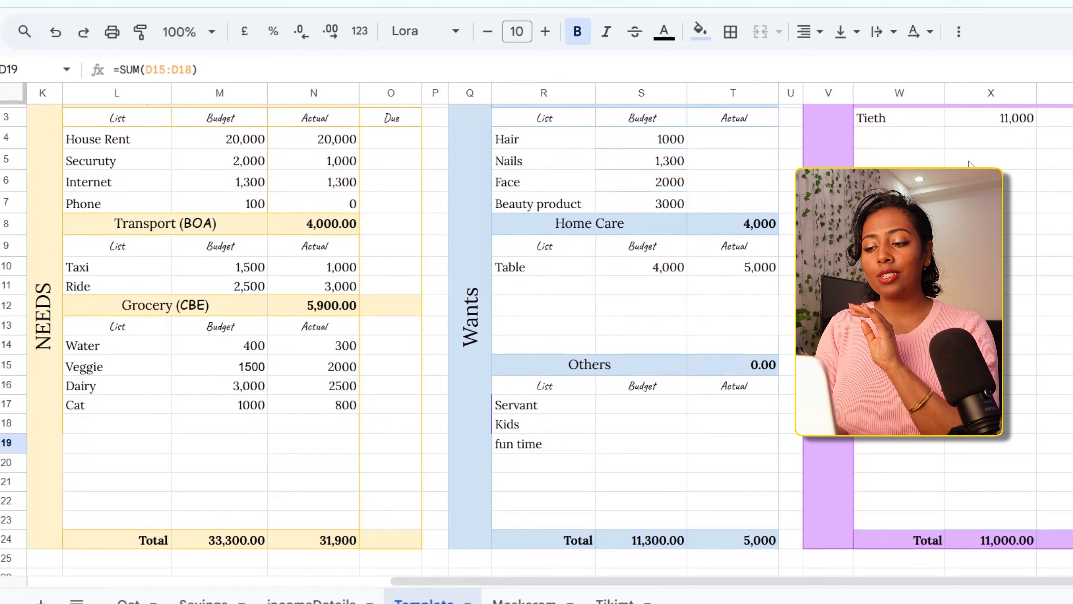
scroll(969, 163, "up", 1)
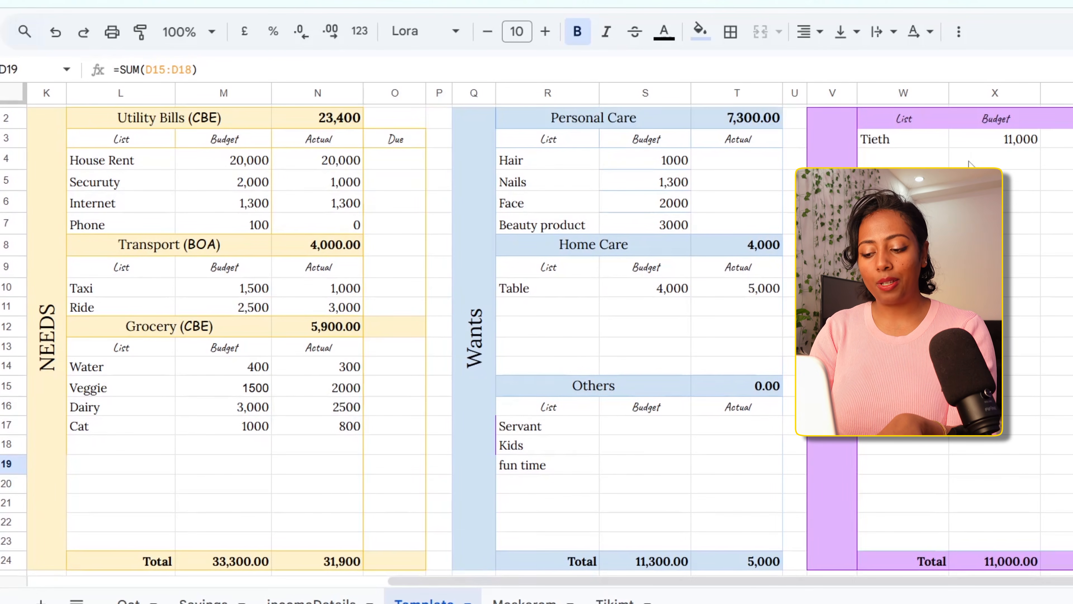
key("ctrl+minus")
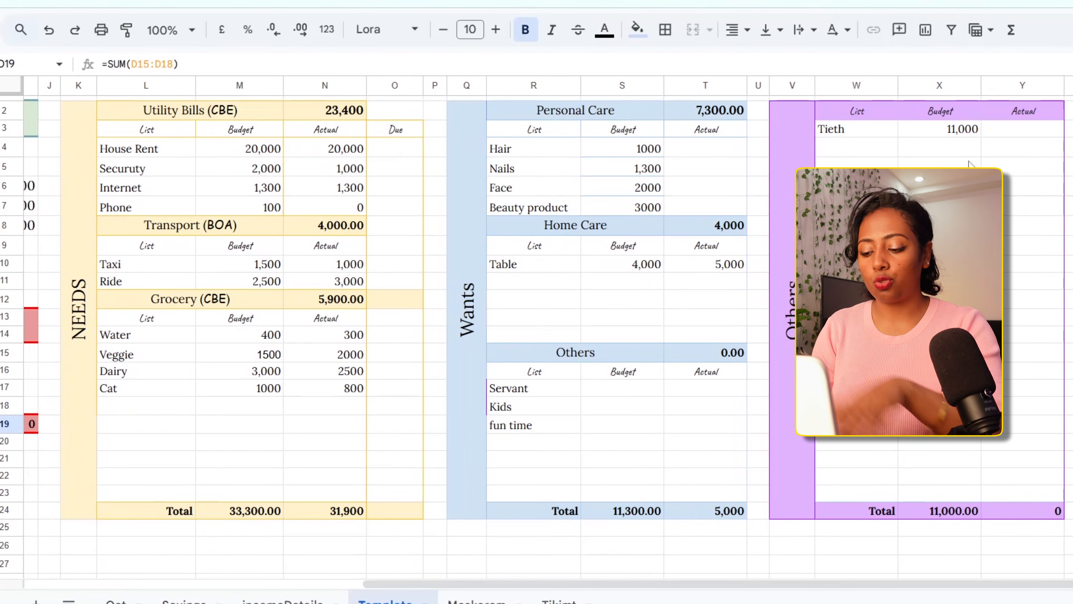
key("ctrl+plus")
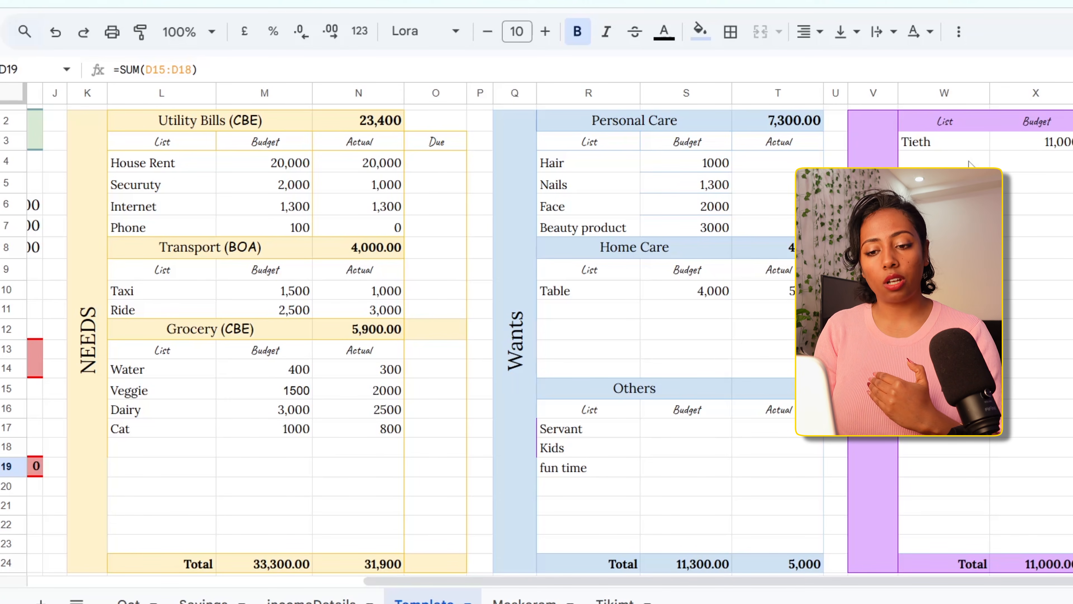
left_click(235, 124)
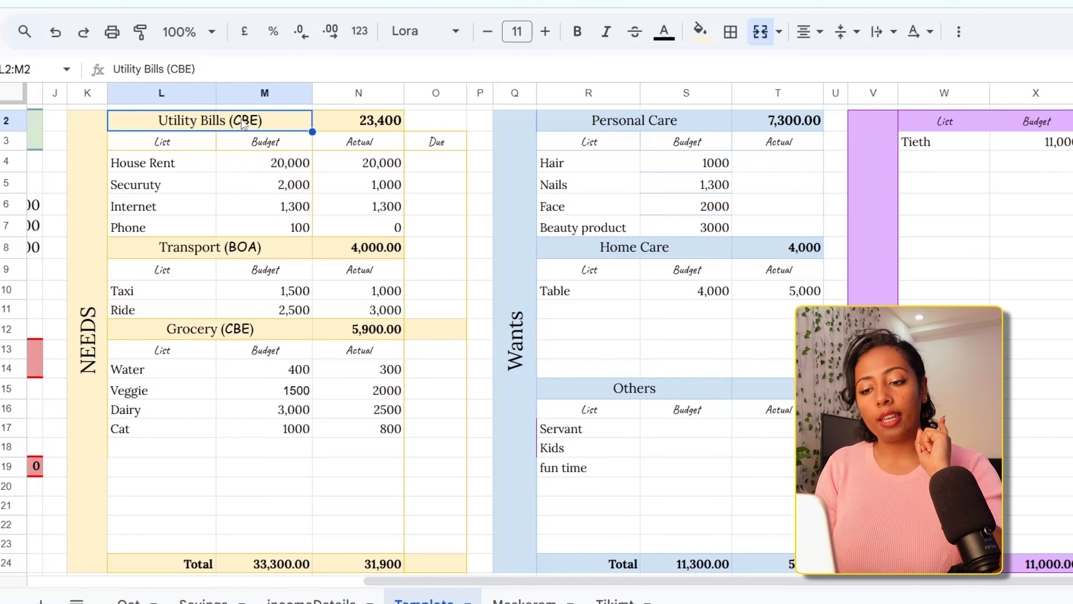
left_click(134, 255)
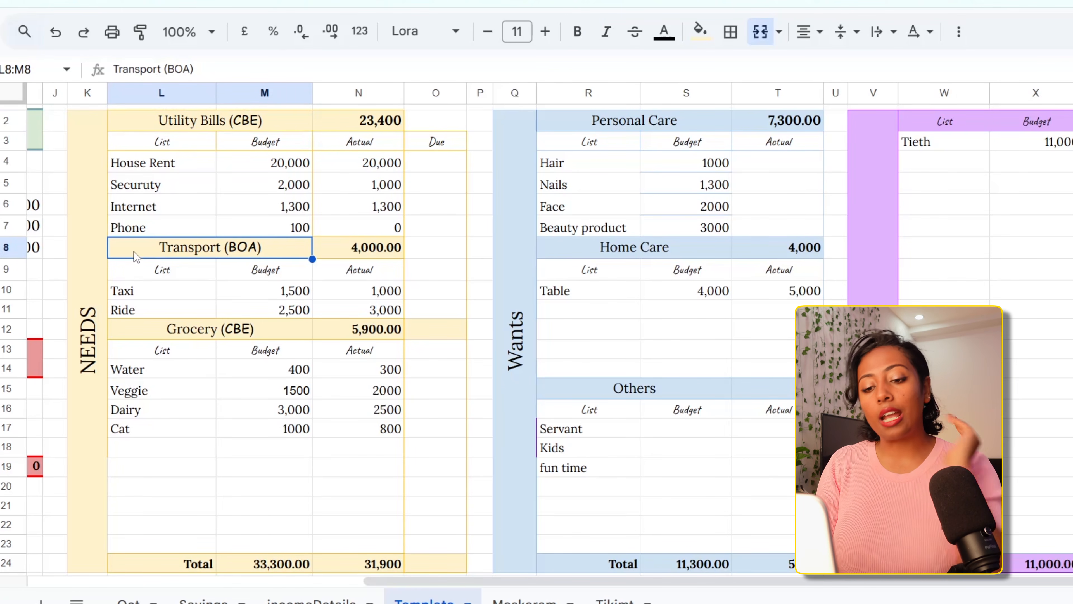
left_click(124, 330)
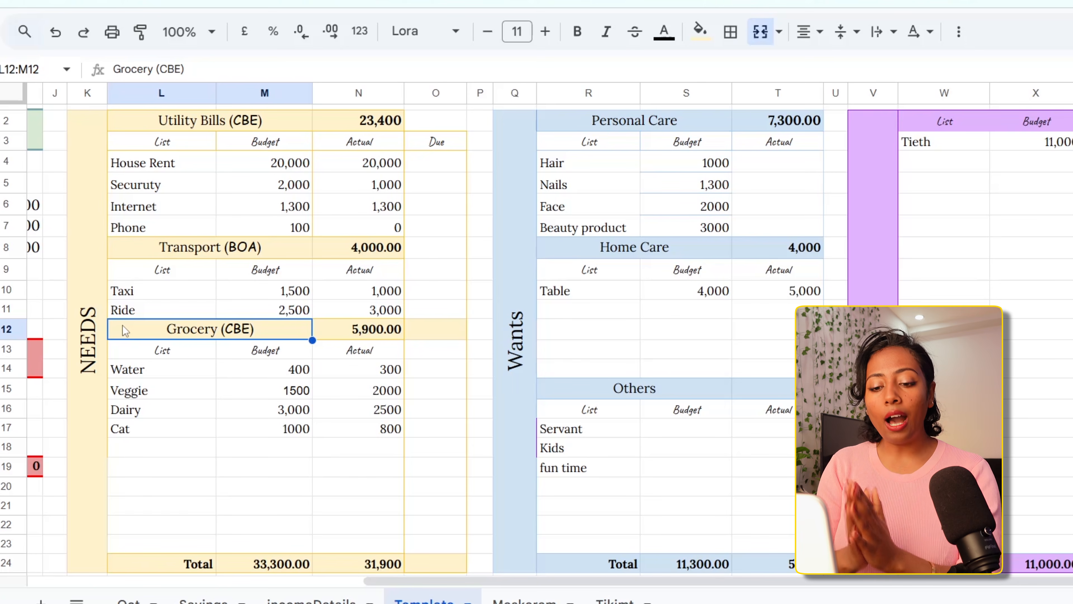
Examine the Needs, Wants, Others and Loan rows and their amounts in the Total Expense table
scroll(122, 326, "left", 10)
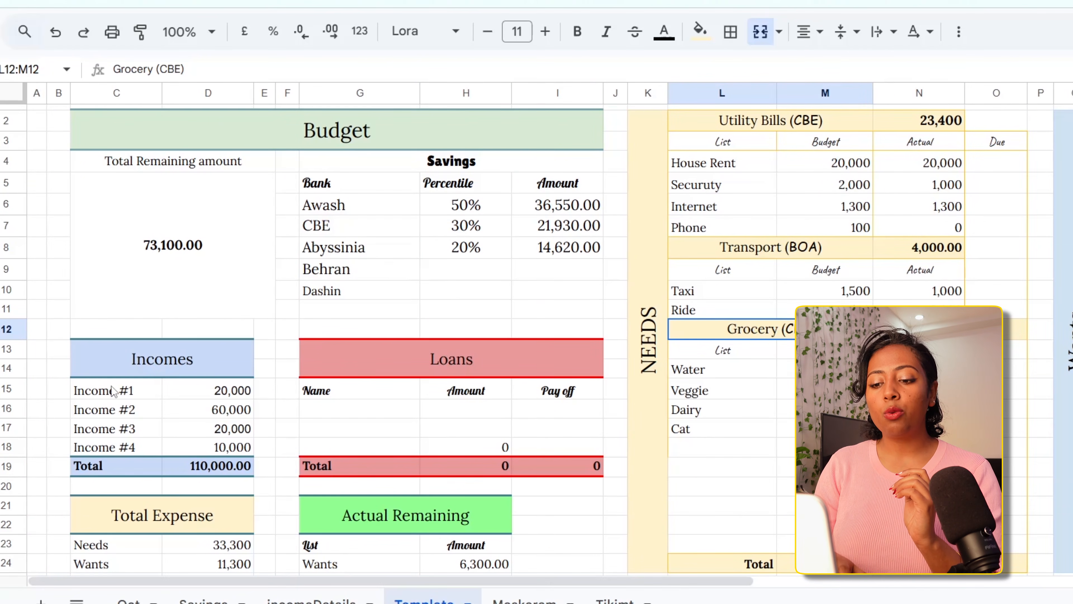
scroll(111, 386, "down", 3)
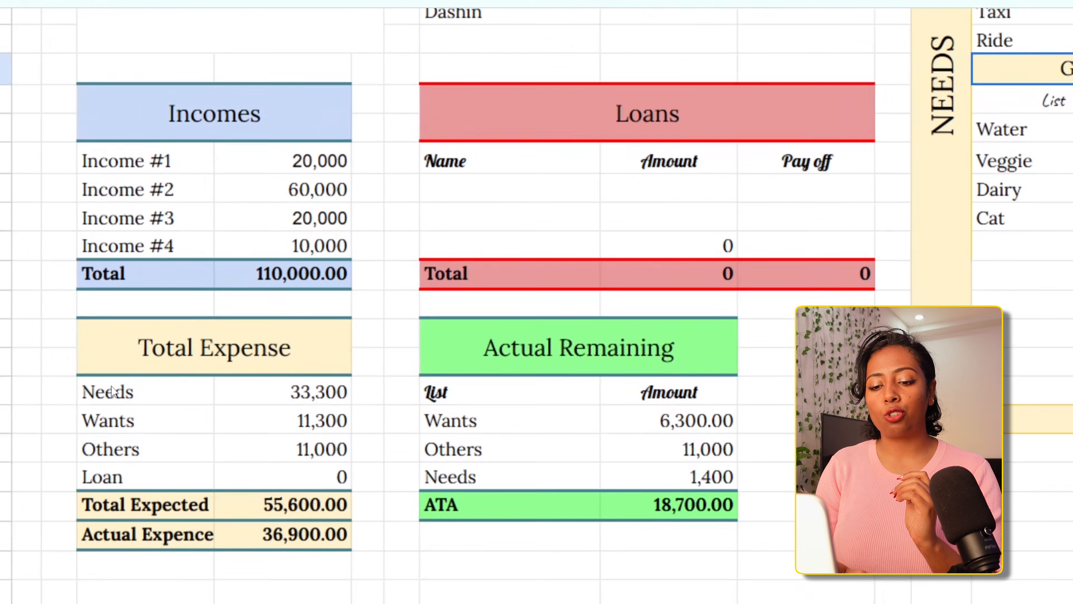
scroll(112, 386, "up", 4)
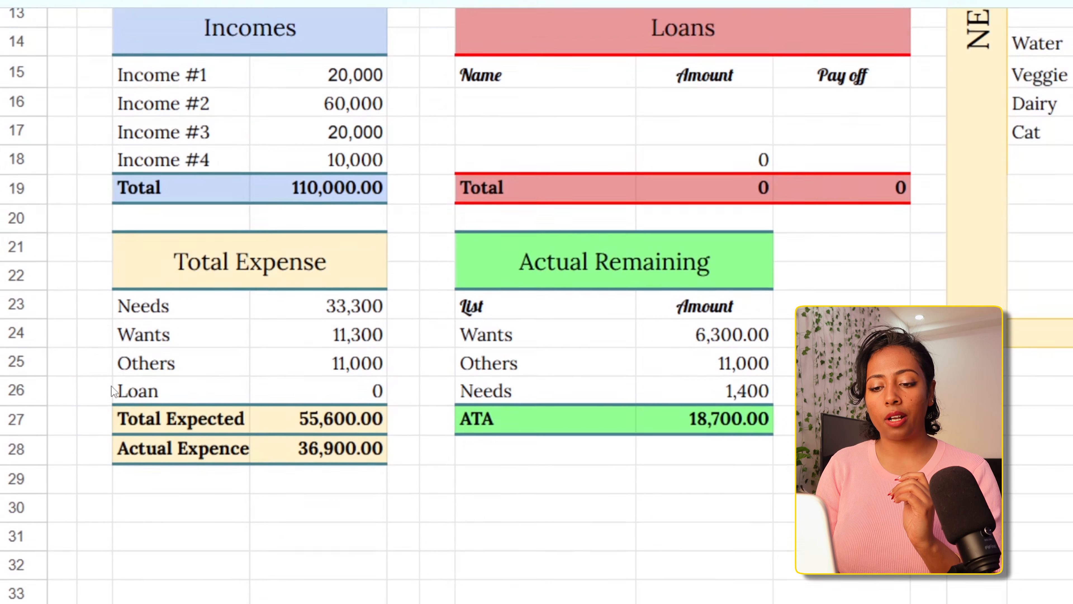
scroll(112, 386, "down", 2)
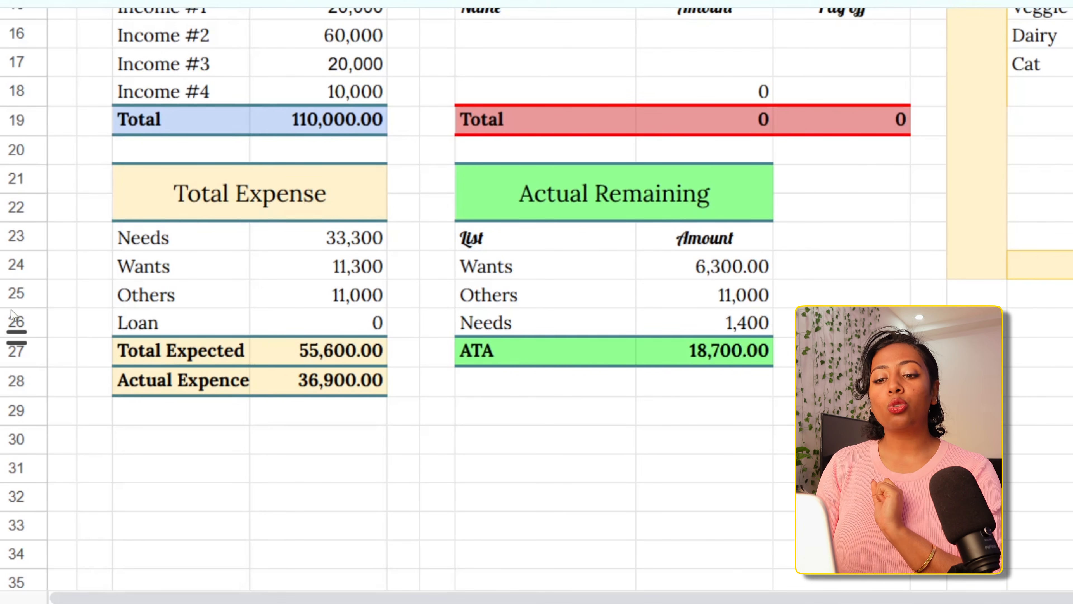
left_click(217, 246)
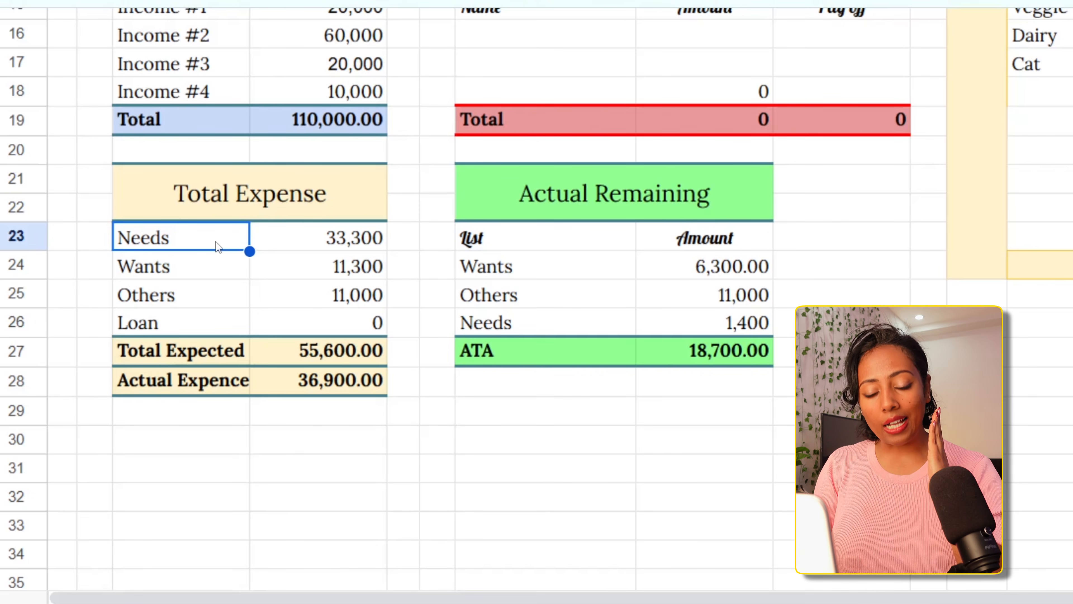
left_click(280, 244)
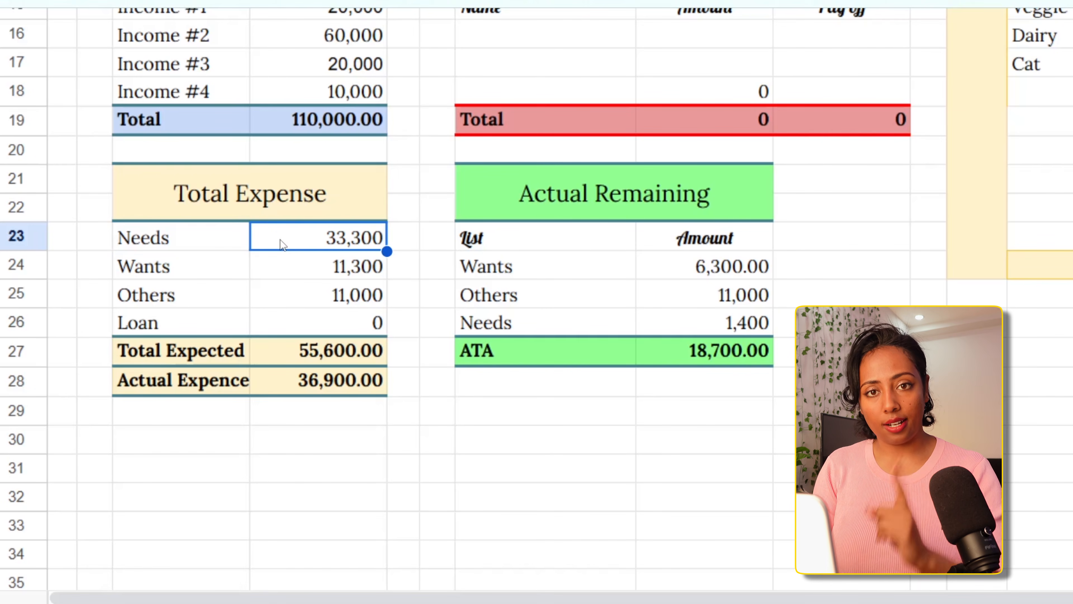
left_click(213, 262)
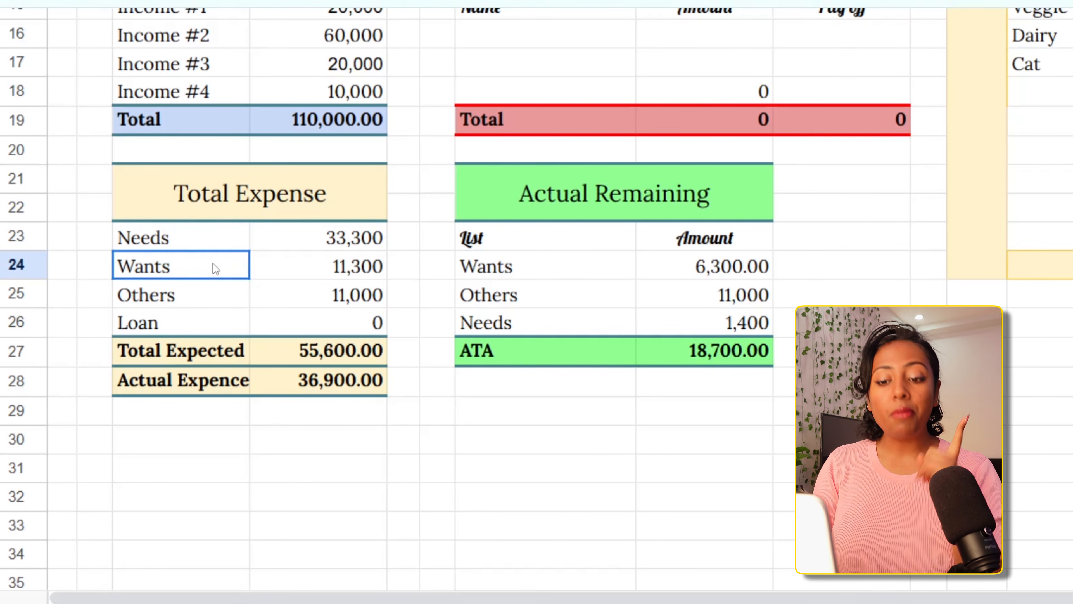
left_click(307, 273)
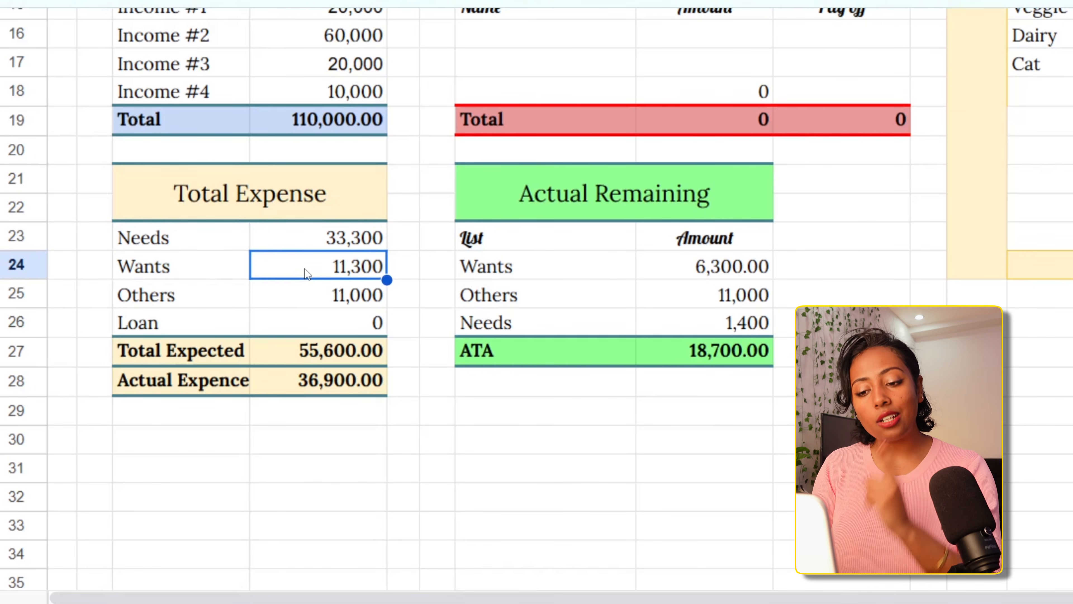
left_click(218, 294)
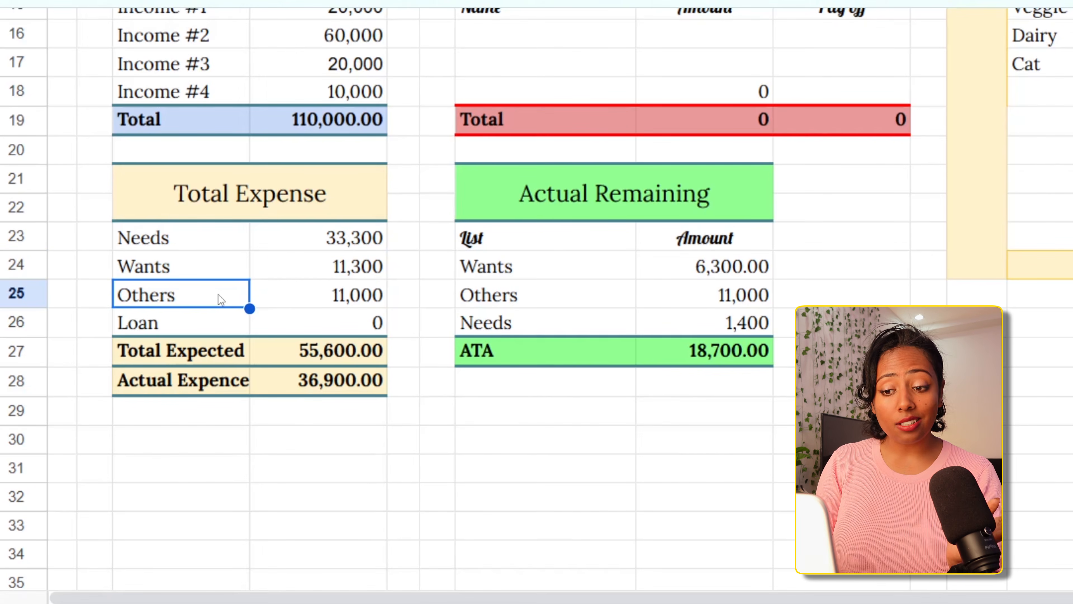
left_click(299, 301)
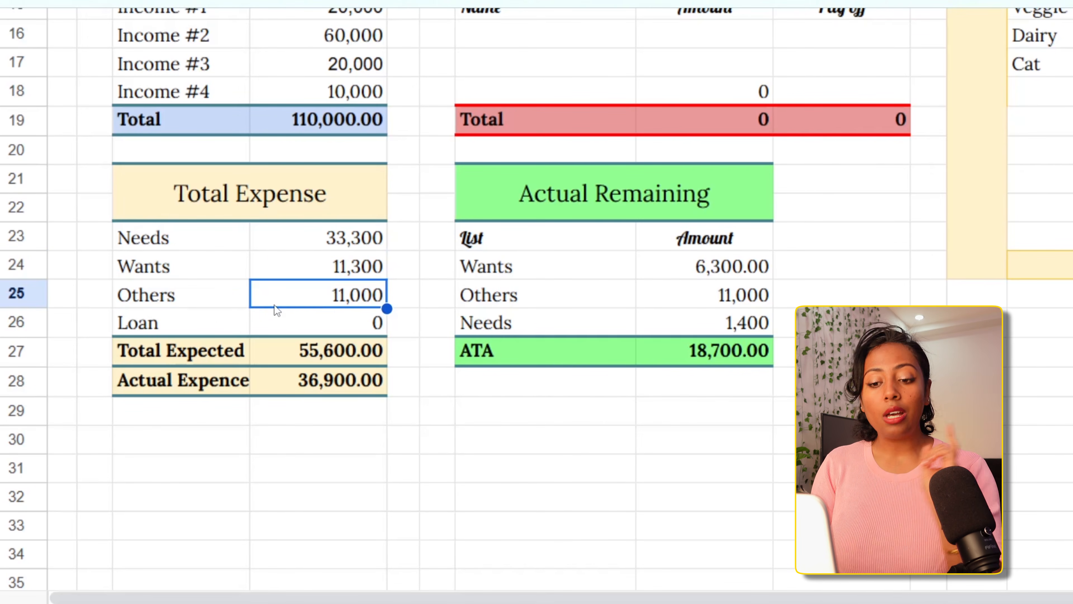
left_click(210, 332)
left_click(294, 321)
Add a first entry to the Loans table with the person's name and an amount of 3000
scroll(294, 321, "up", 5)
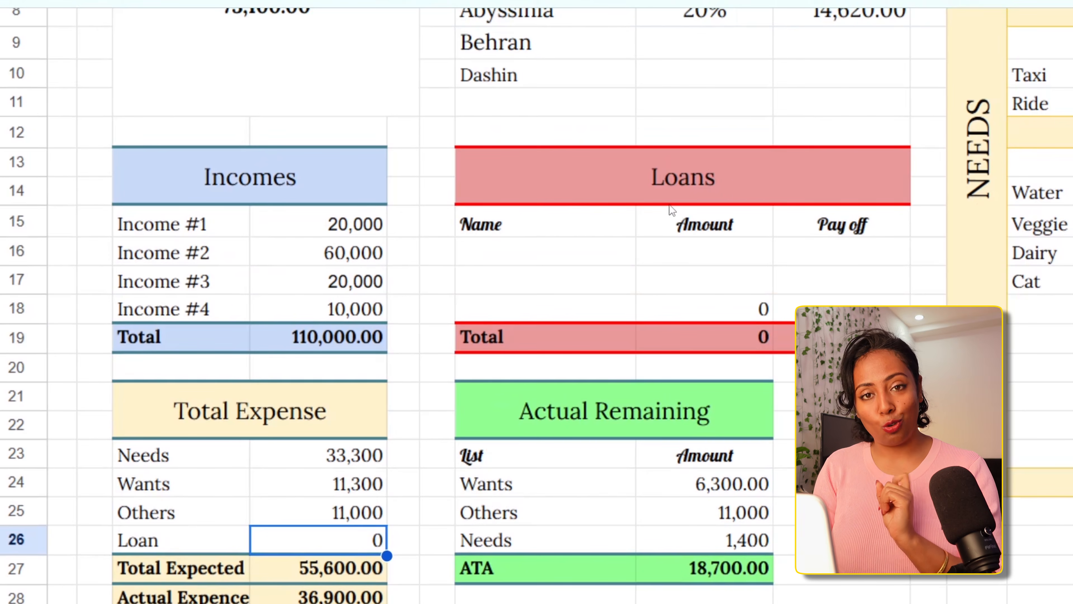
left_click(526, 259)
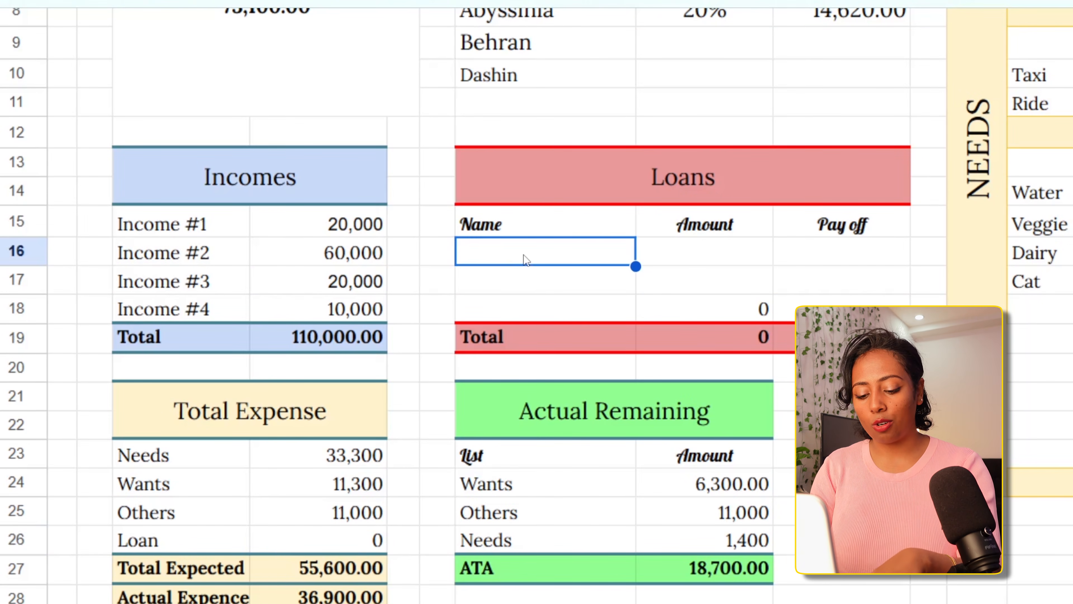
type("abebe")
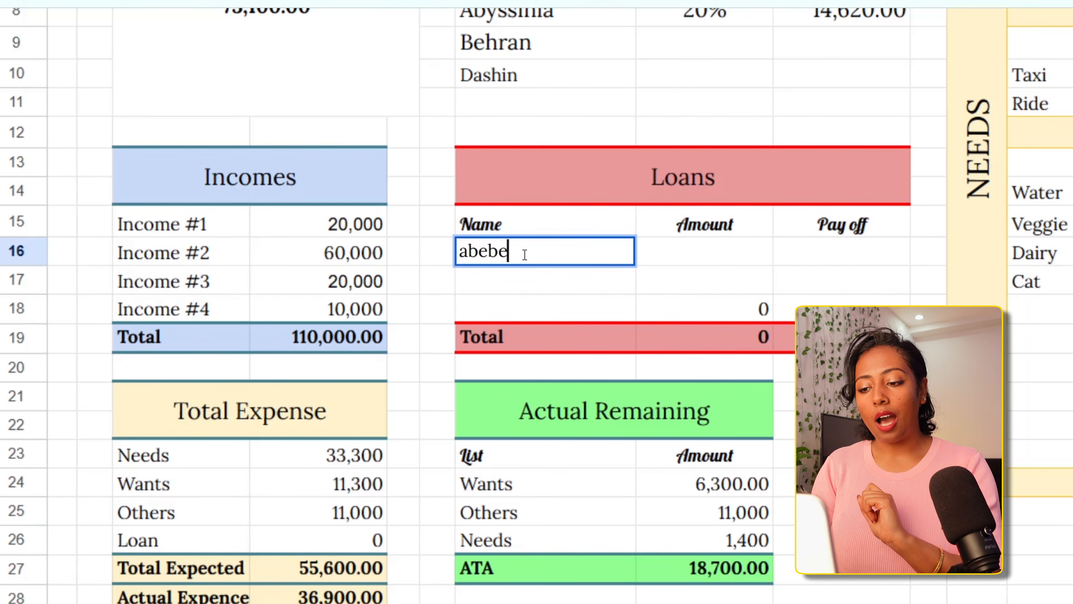
left_click(679, 259)
type("30")
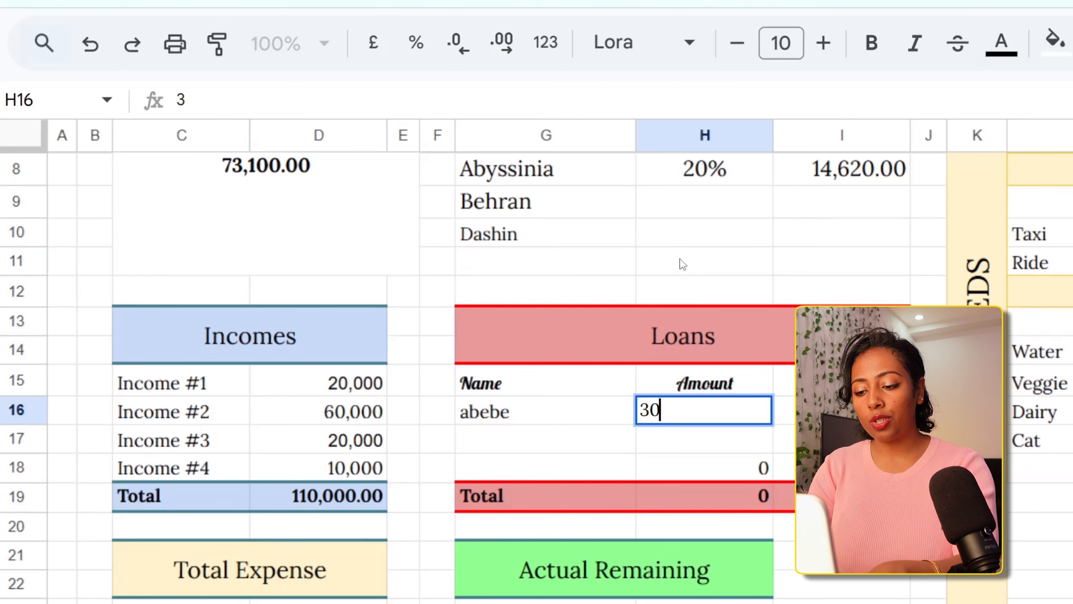
type("00")
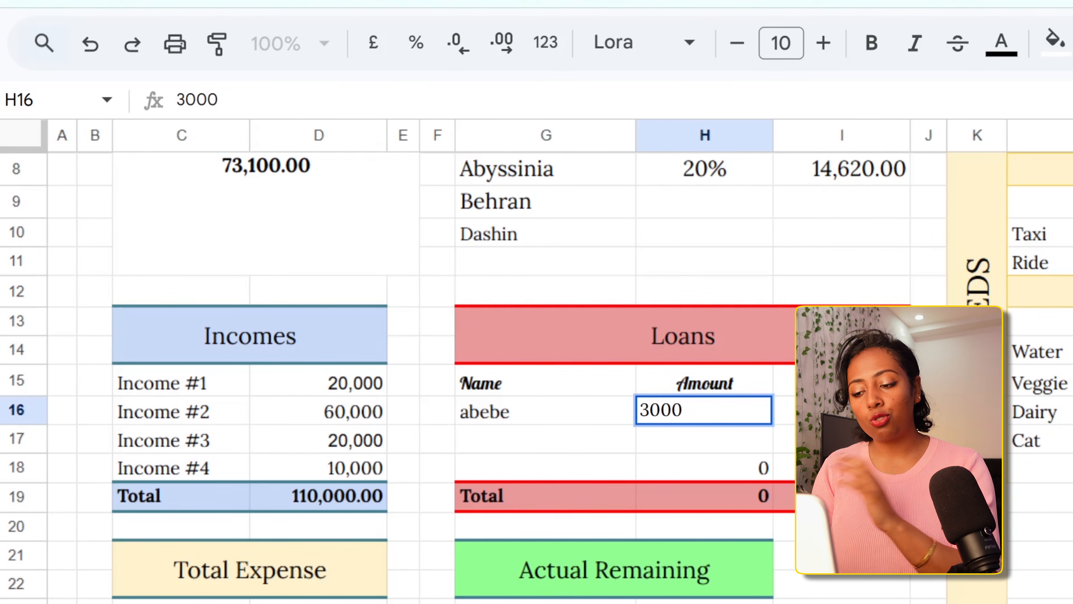
key("Tab")
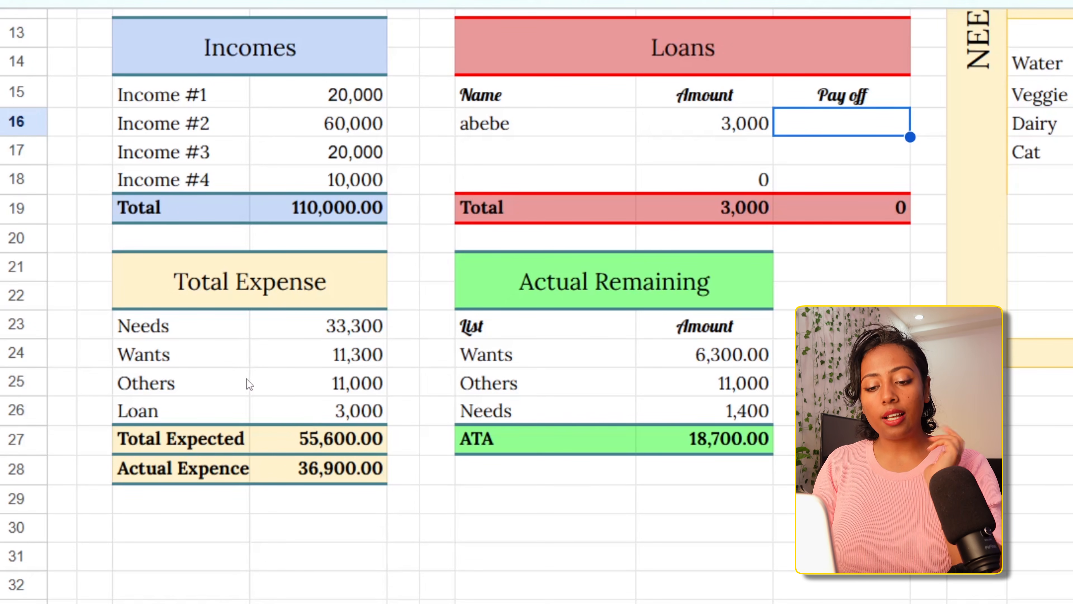
Review the Loan, Total Expected and Actual Expence rows of the Total Expense table, plus the Actual Remaining heading
left_click(223, 419)
scroll(228, 406, "down", 5)
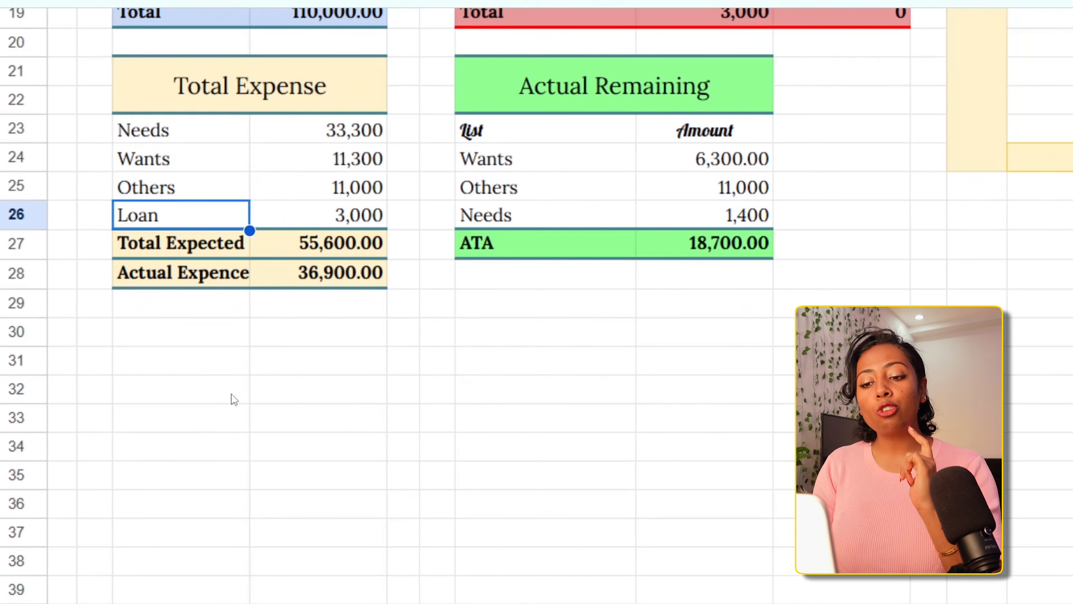
scroll(291, 235, "up", 4)
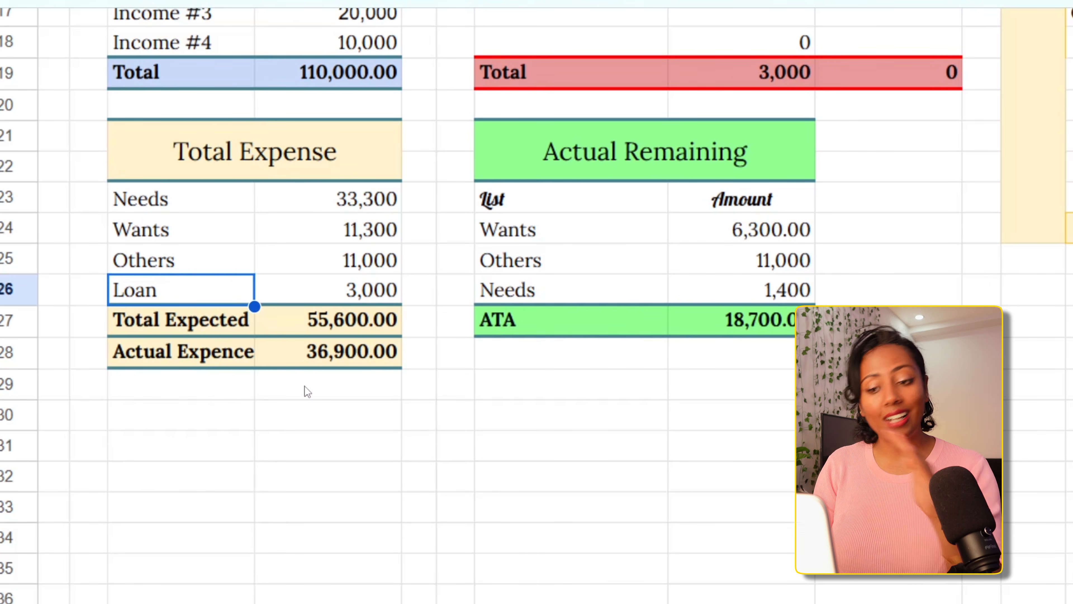
left_click(298, 365)
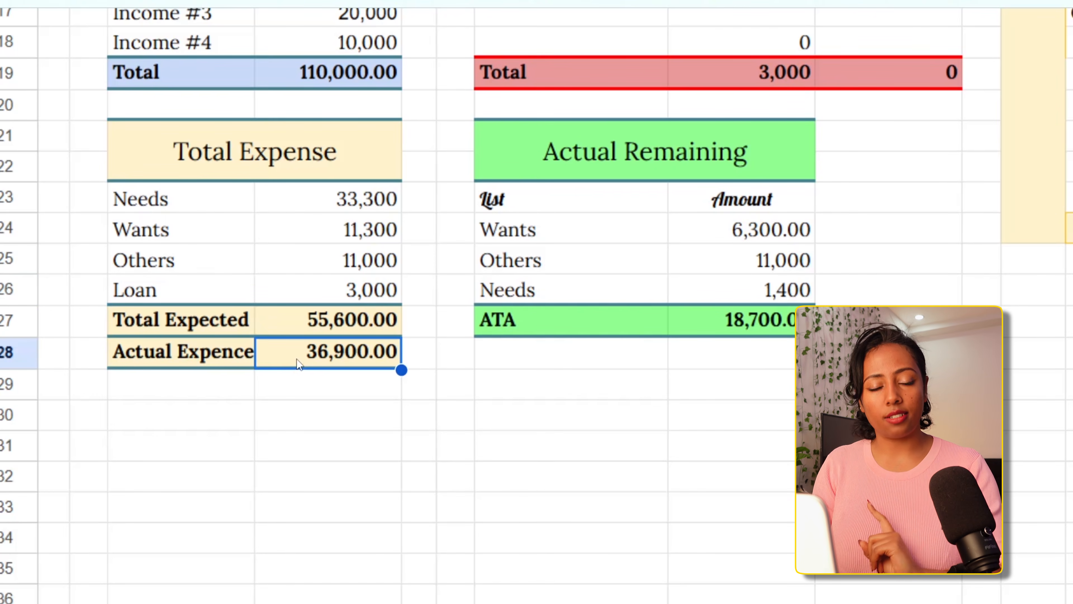
left_click(289, 331)
left_click(288, 346)
left_click(213, 359)
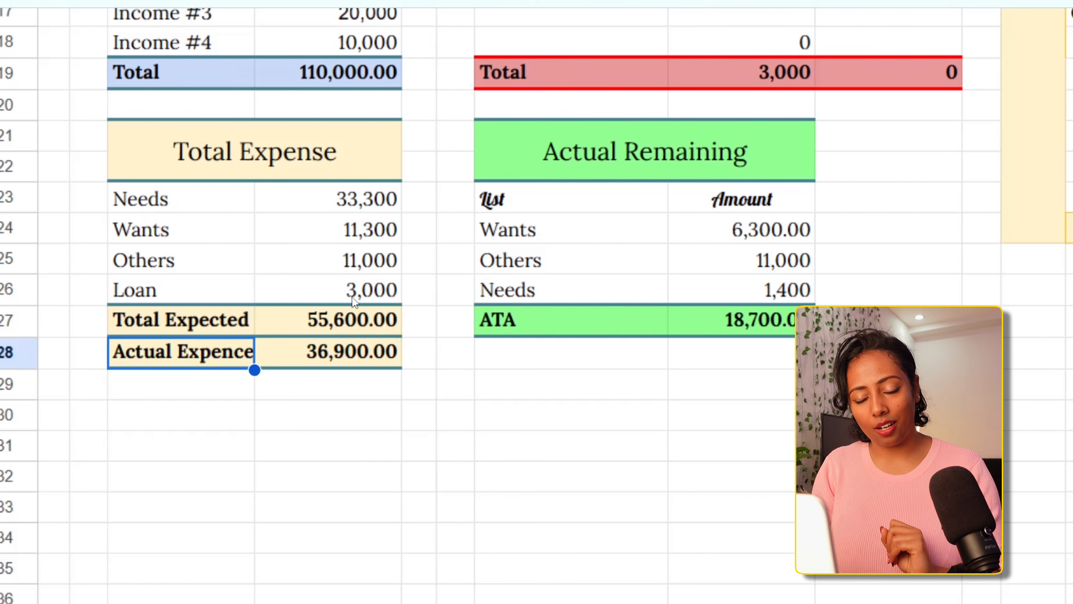
left_click(528, 155)
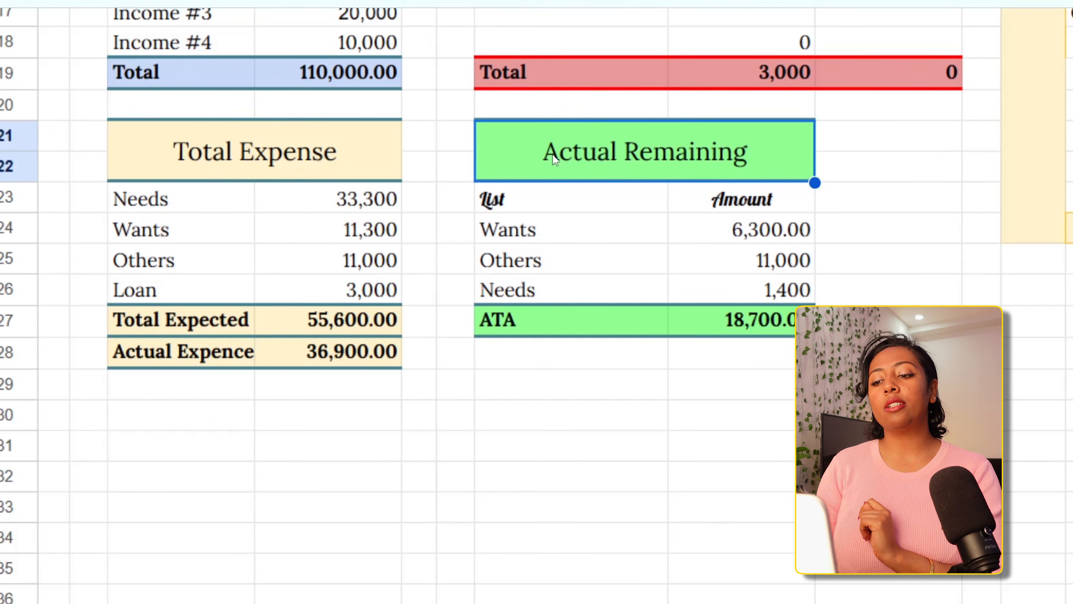
Compare the Needs, Others and Wants amounts in the Total Expense table with their matching rows in the Actual Remaining table
scroll(553, 154, "up", 1)
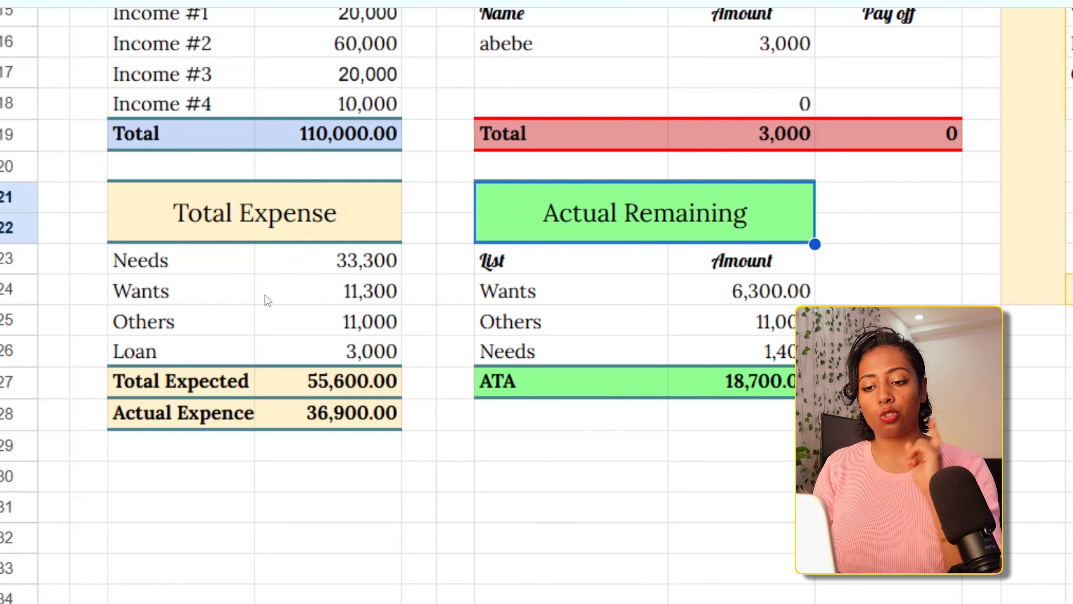
left_click(216, 272)
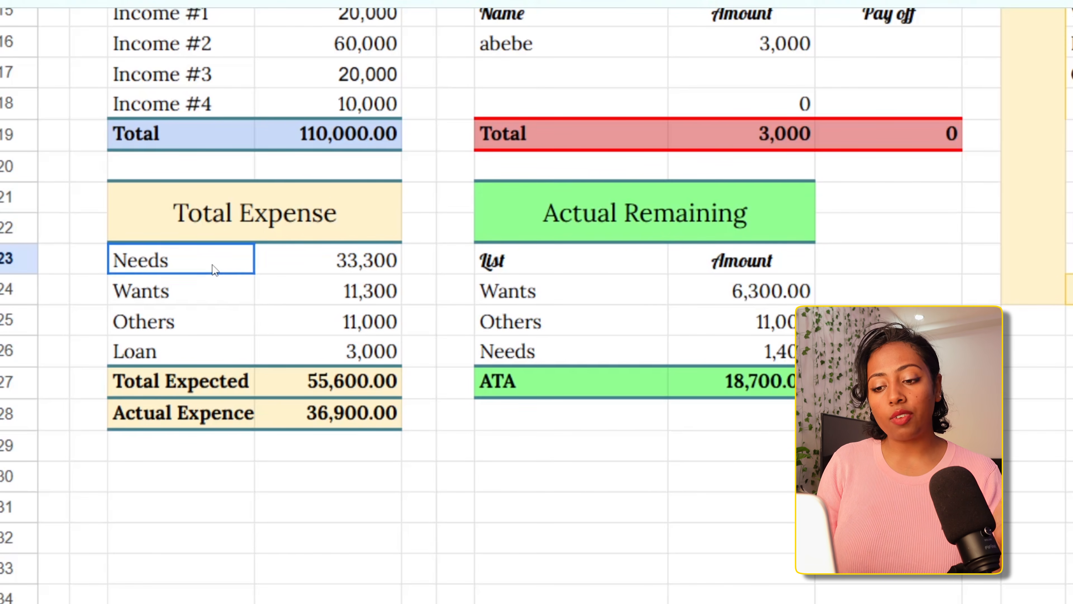
left_click(277, 265)
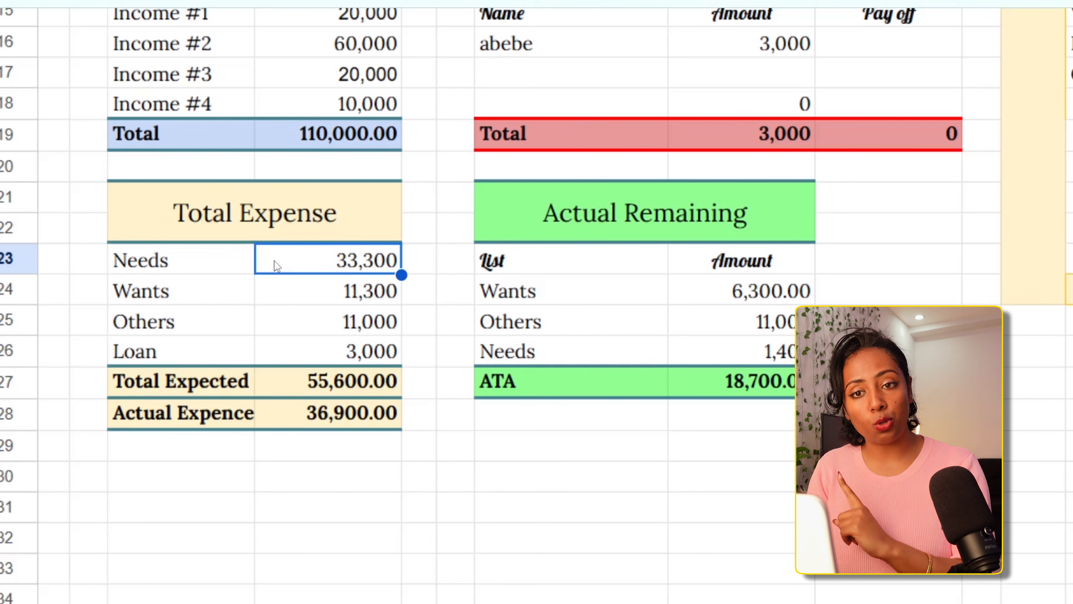
left_click(582, 363)
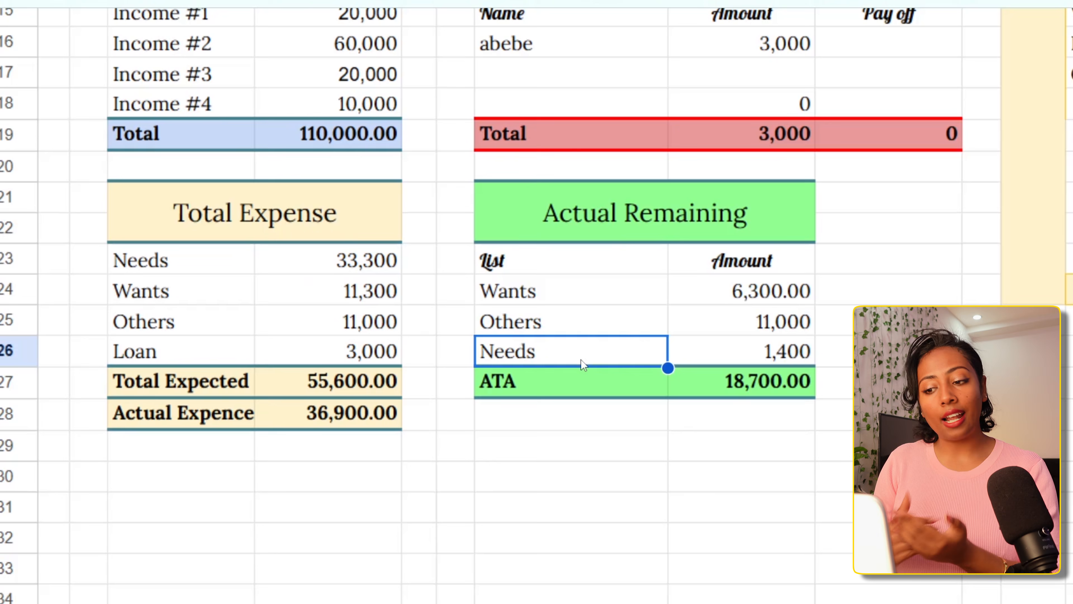
left_click(717, 361)
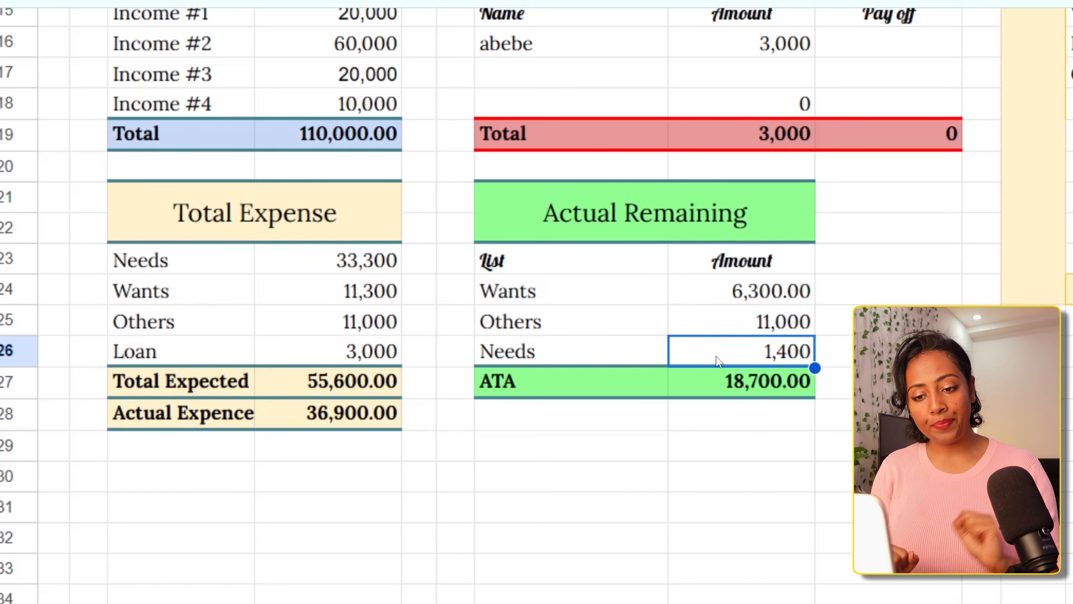
left_click(603, 322)
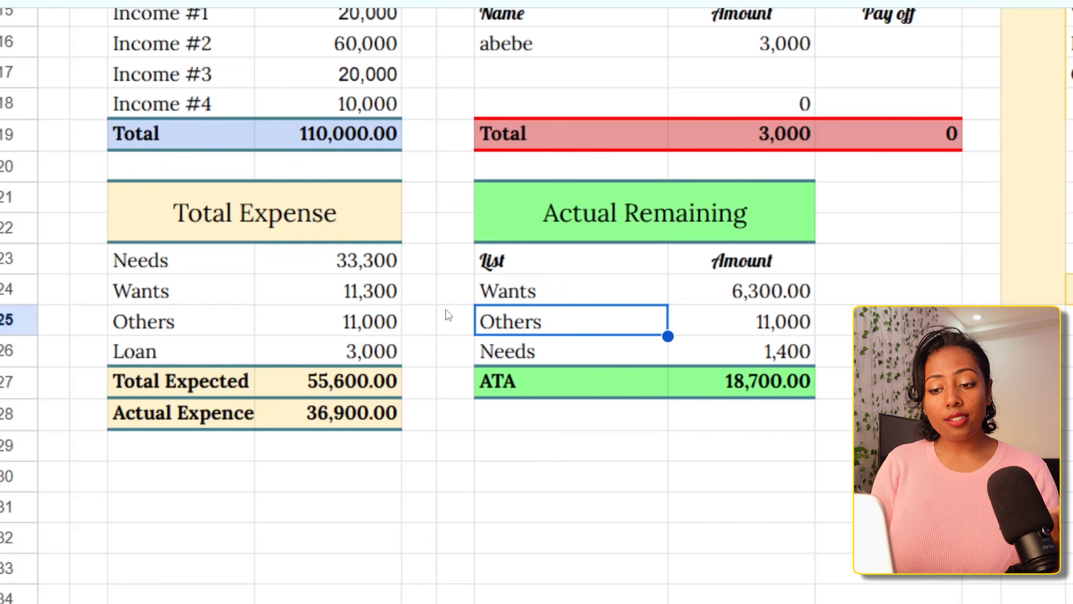
left_click(355, 323)
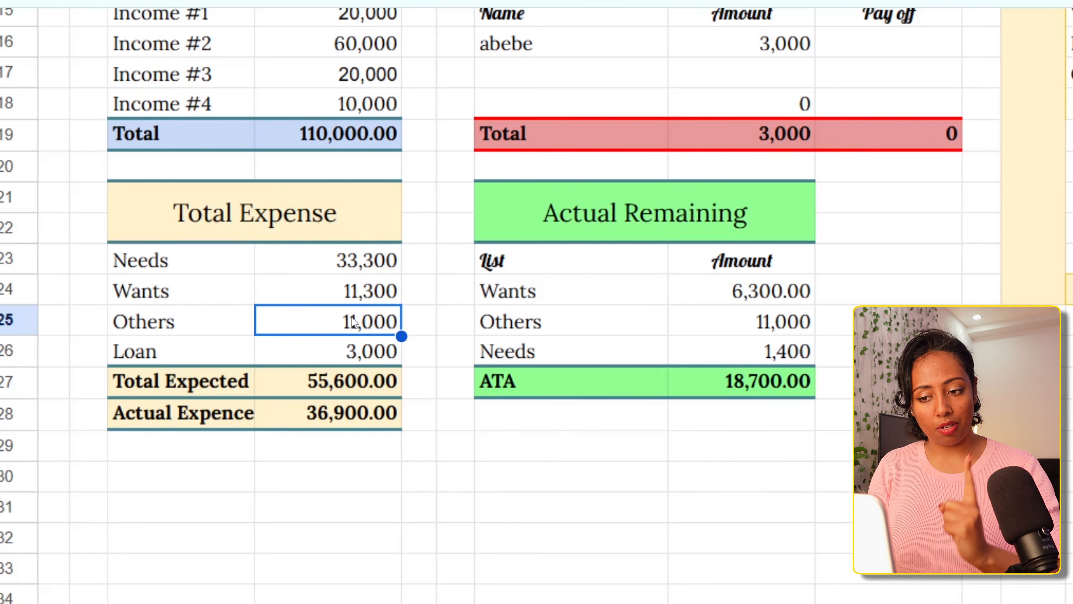
left_click(715, 322)
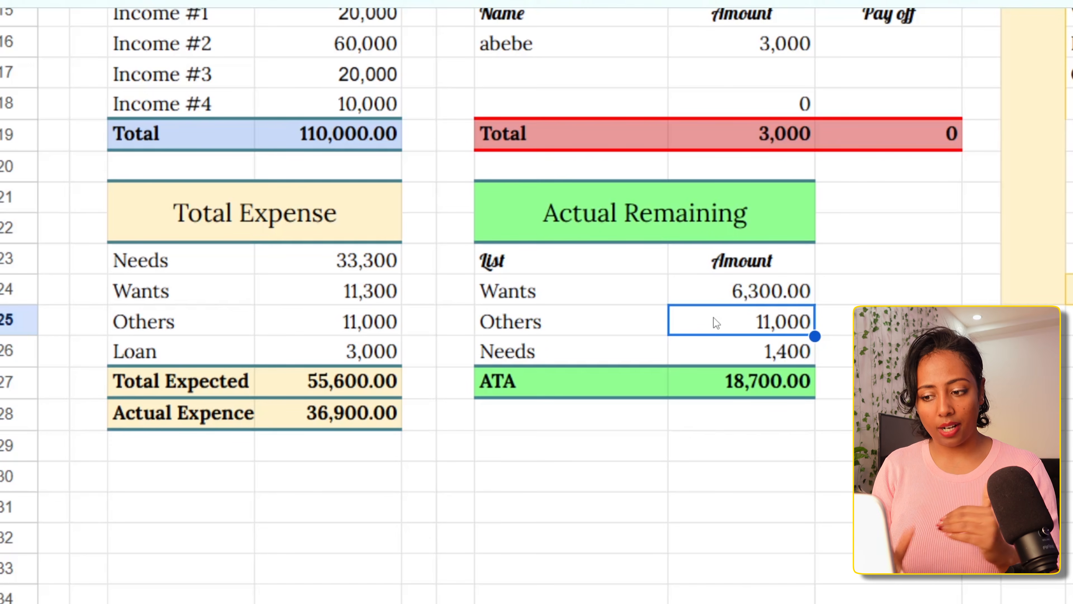
left_click(363, 299)
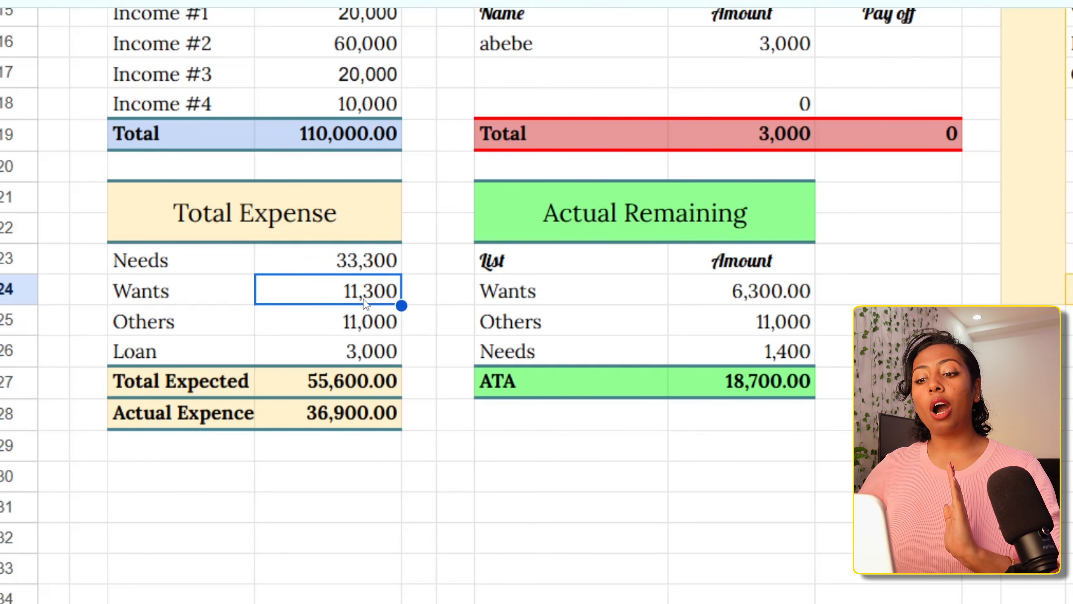
left_click(714, 290)
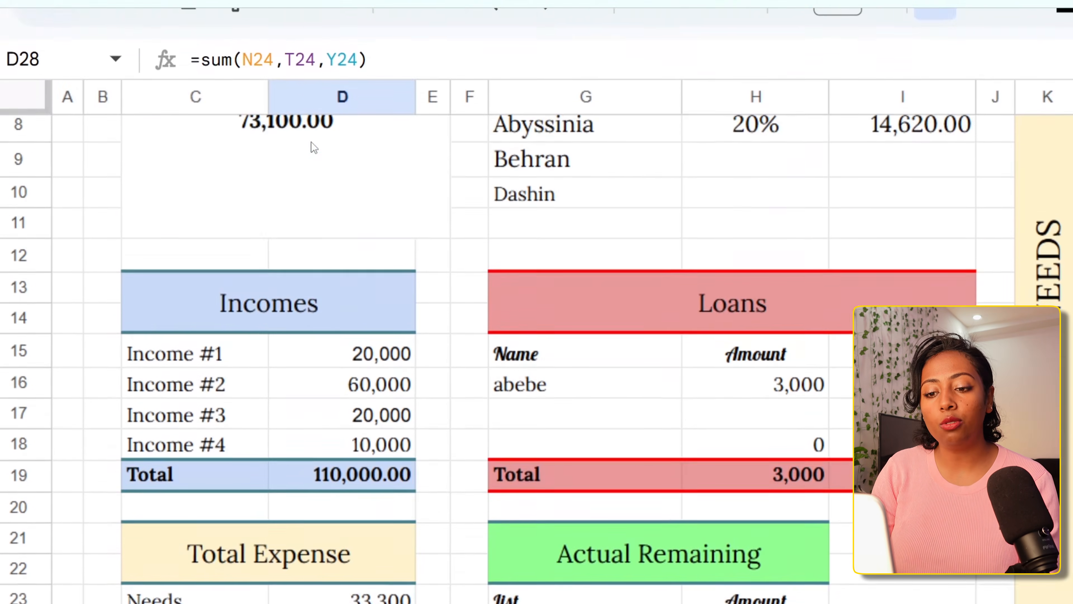
Examine the Awash, CBE and Abyssinia rows of the Savings table, including the formula behind Awash's amount
scroll(308, 260, "up", 1)
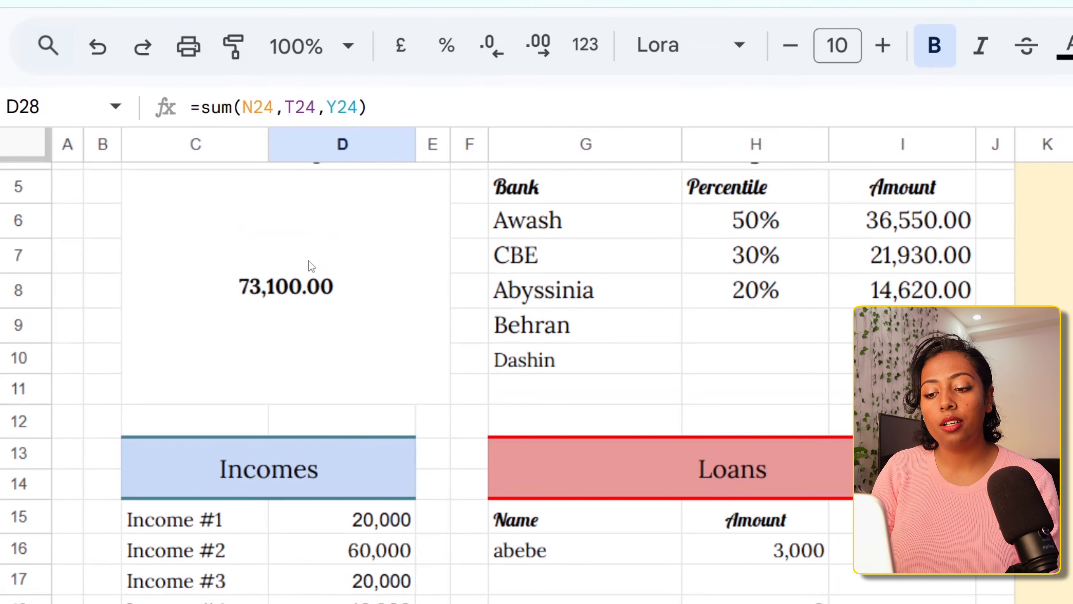
left_click(437, 426)
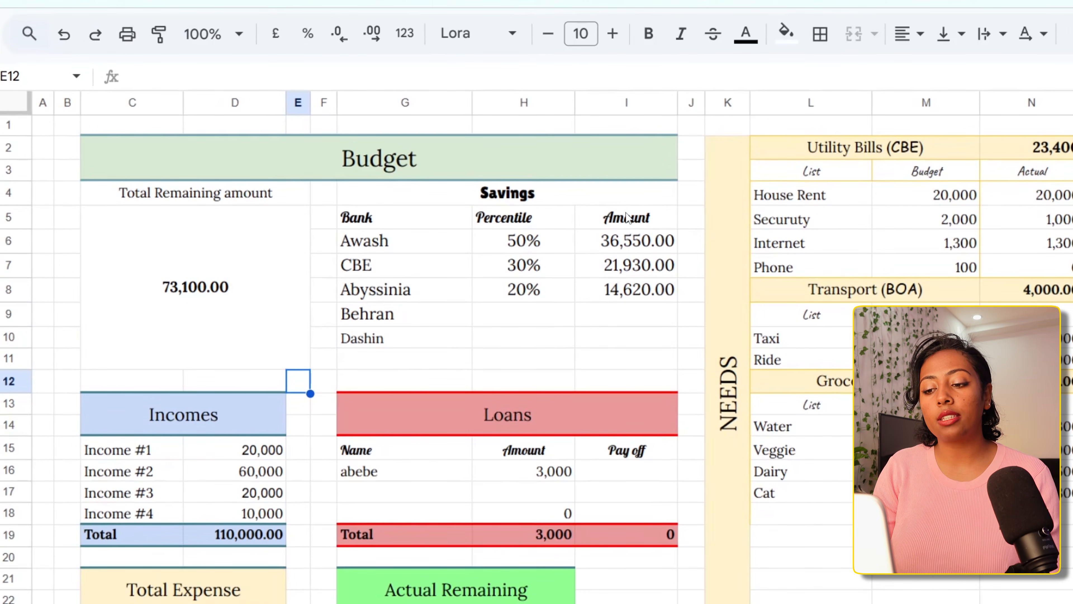
left_click(611, 247)
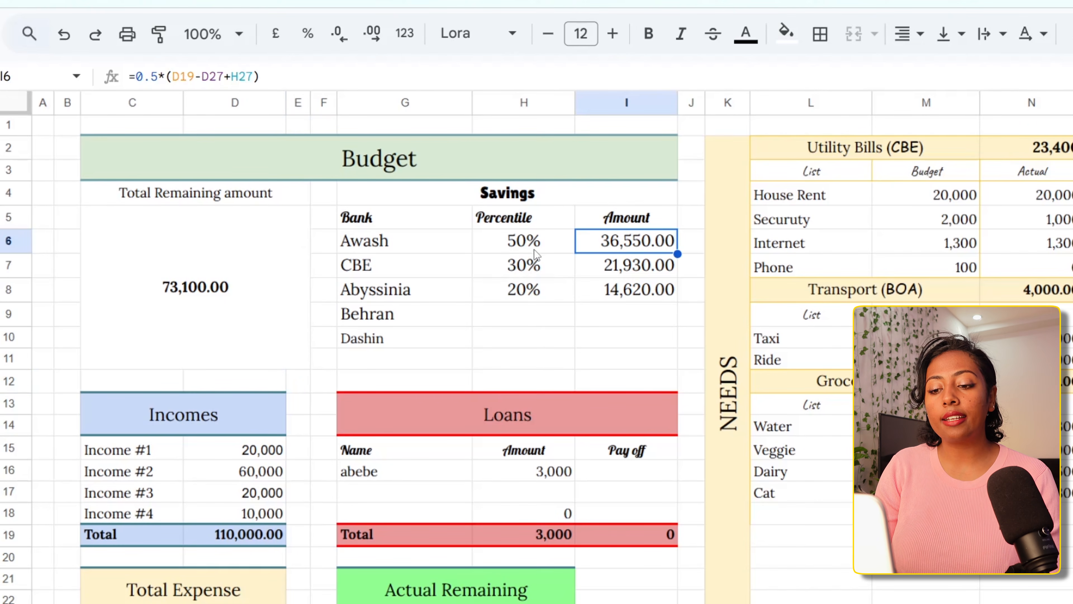
left_click(463, 240)
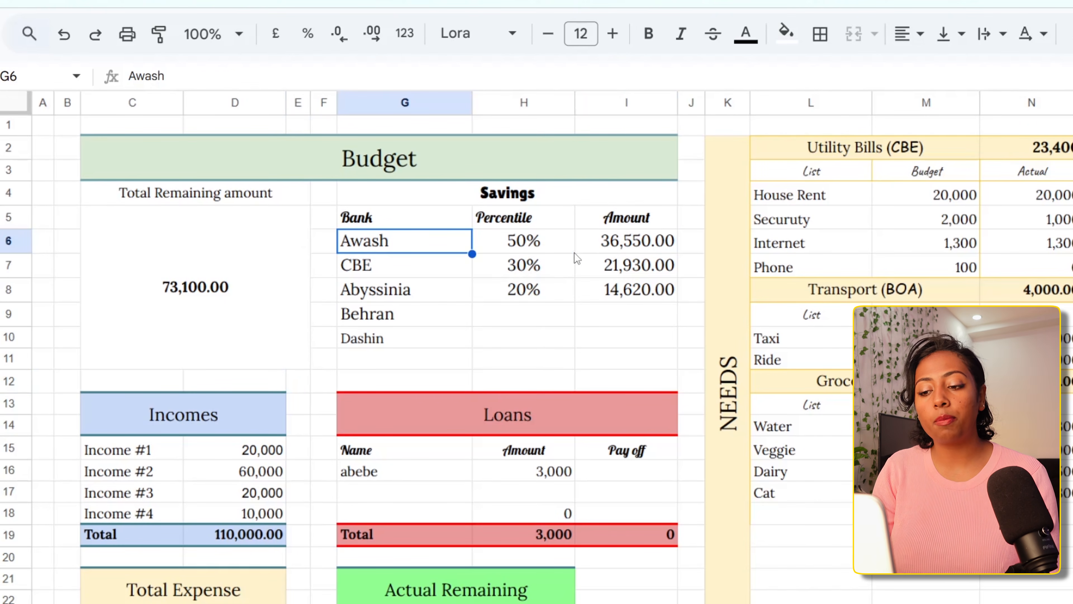
left_click(441, 263)
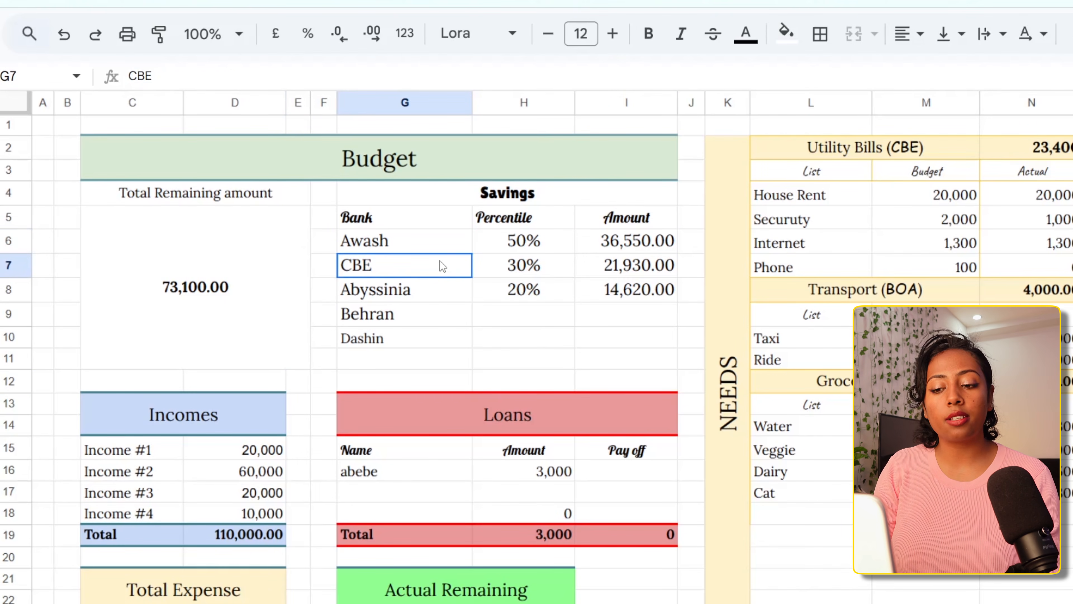
left_click(442, 300)
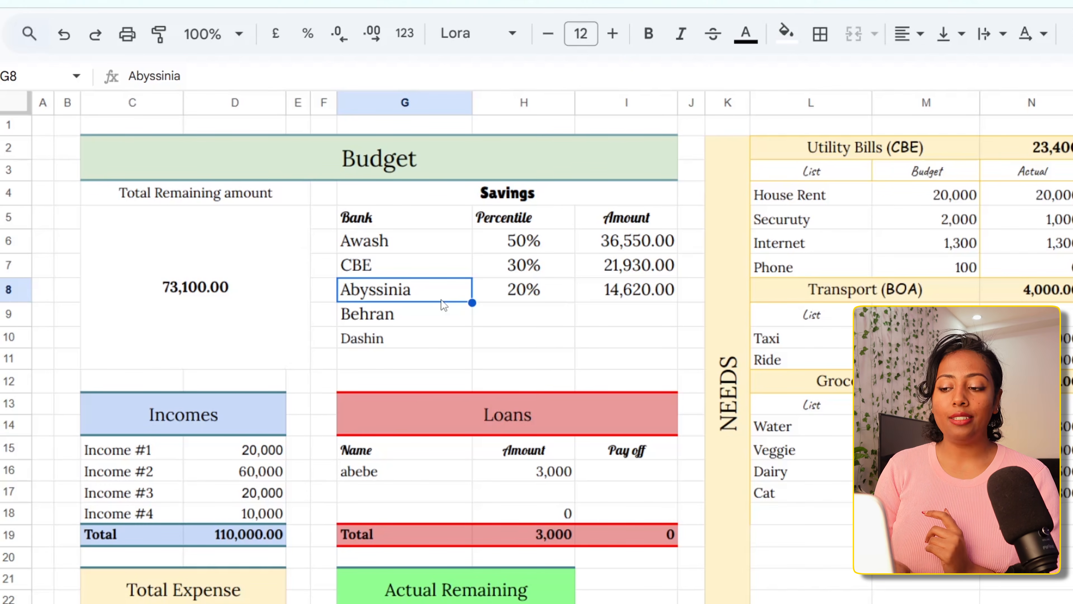
Look over the whole budget sheet, including the Needs and Wants sections, the Total Remaining amount and the Savings table
scroll(444, 305, "down", 2)
scroll(444, 305, "up", 1)
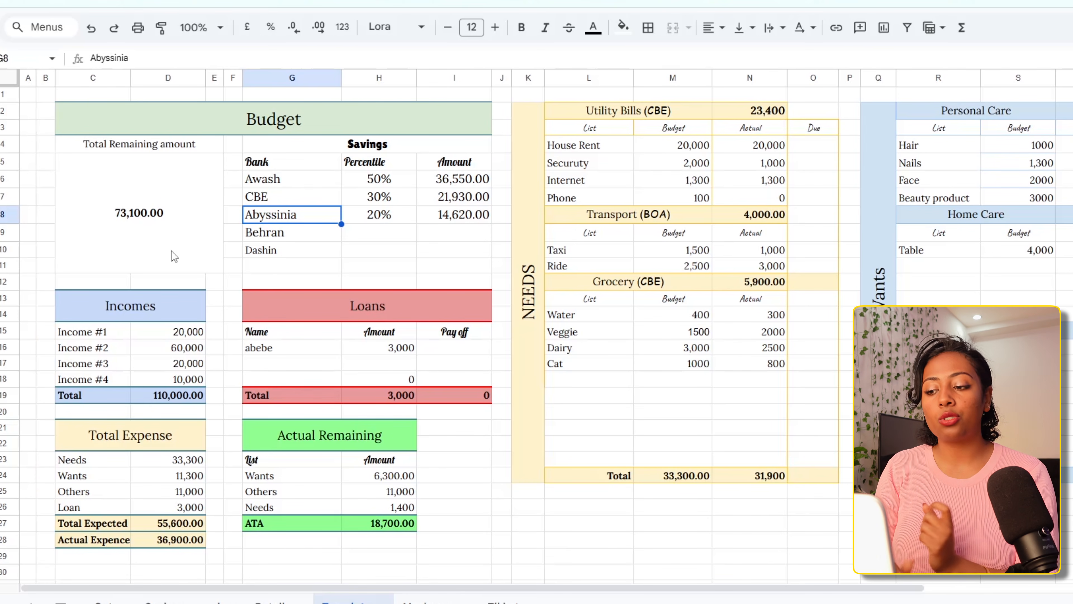
scroll(686, 301, "right", 3)
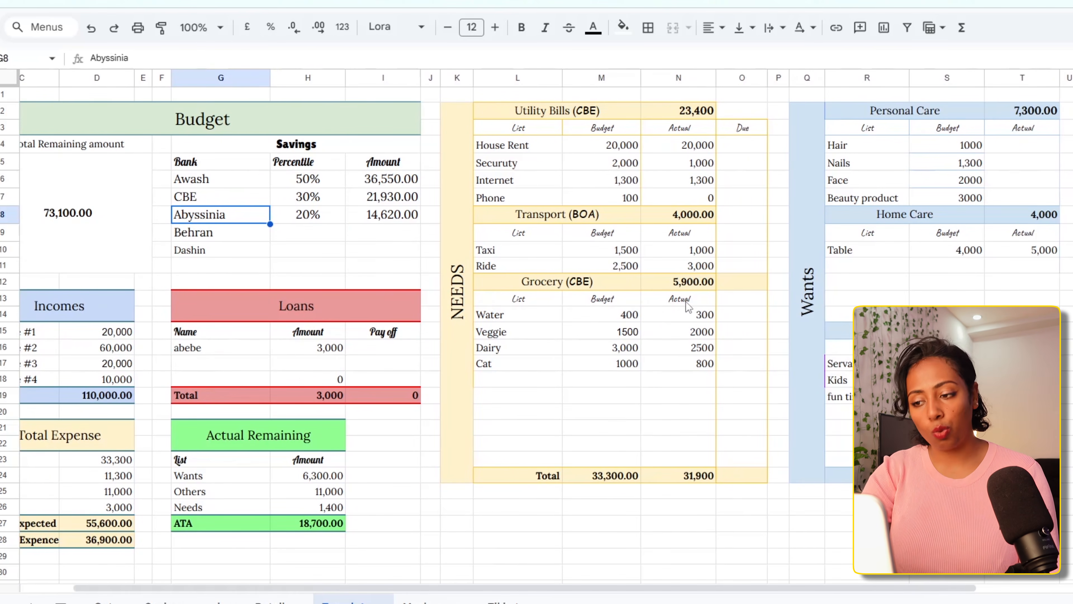
scroll(686, 301, "left", 3)
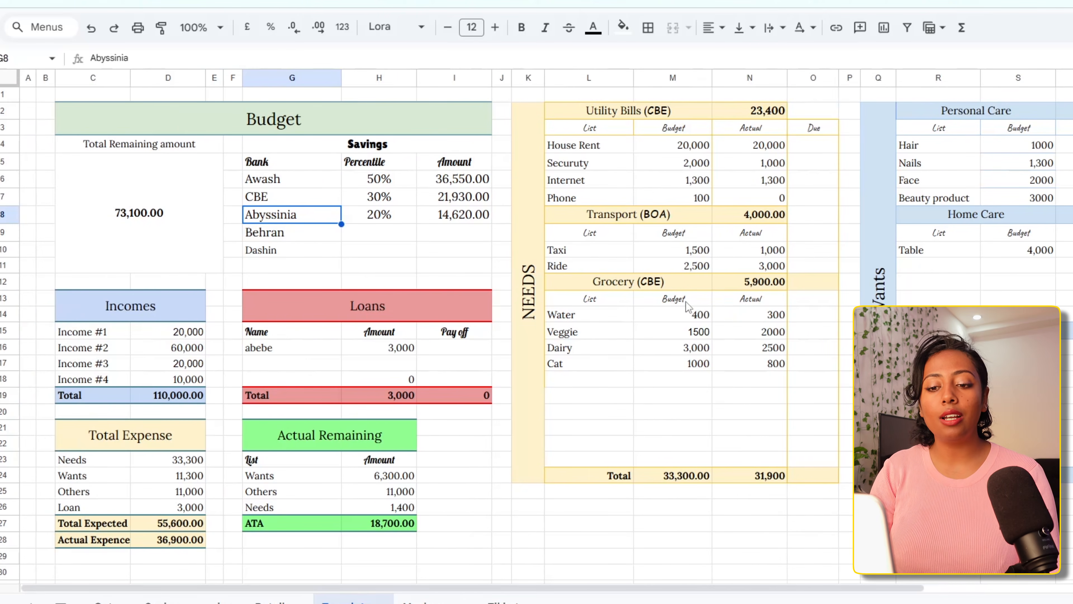
left_click(151, 251)
left_click(333, 253)
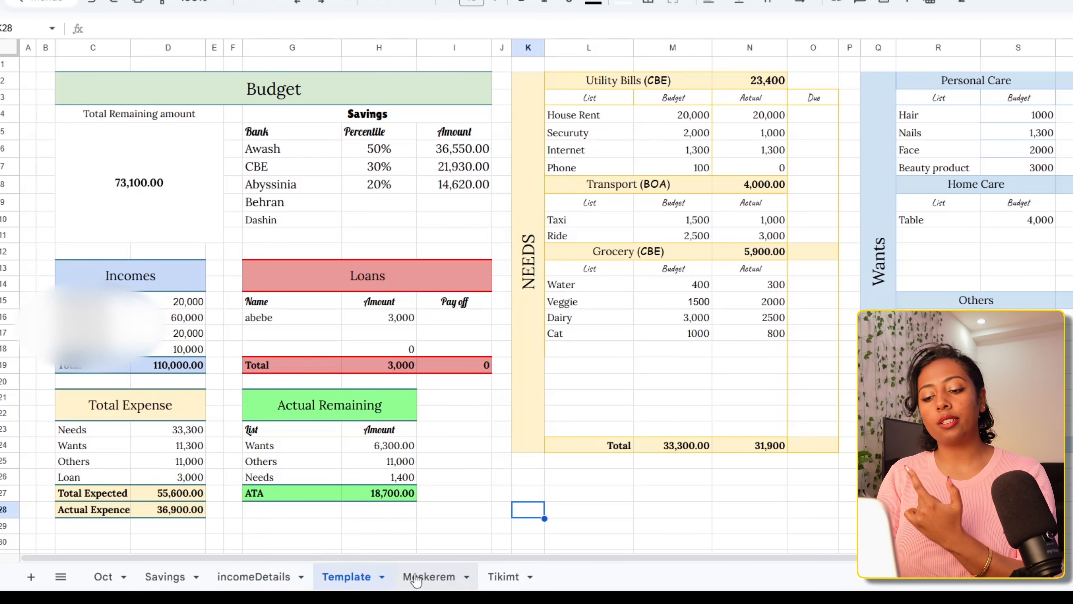
View the Meskerem and Tikimt monthly budget sheets, and return to the Template sheet
left_click(417, 578)
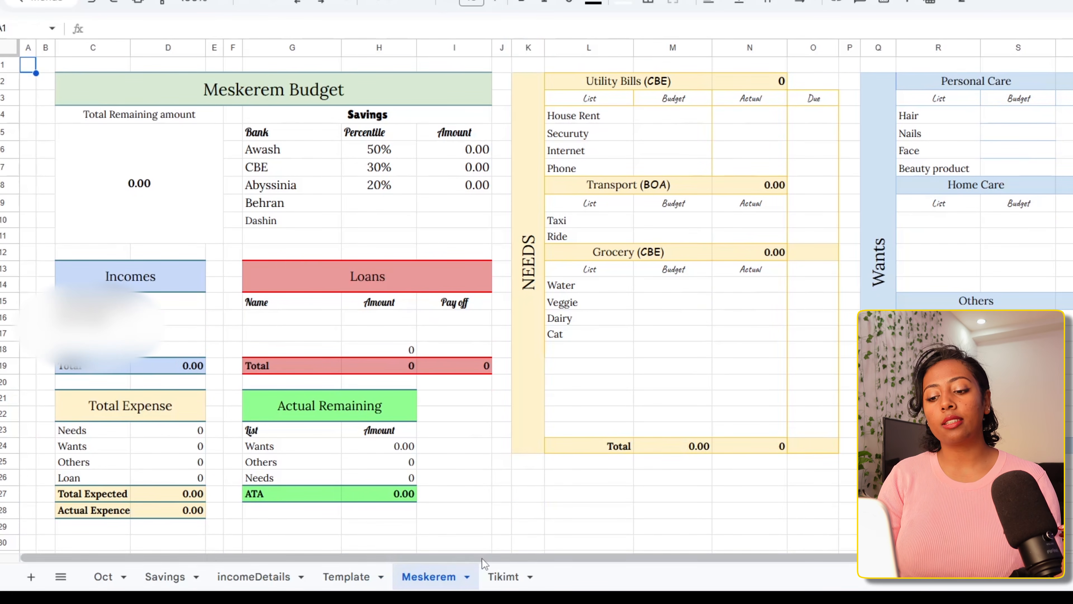
left_click(502, 577)
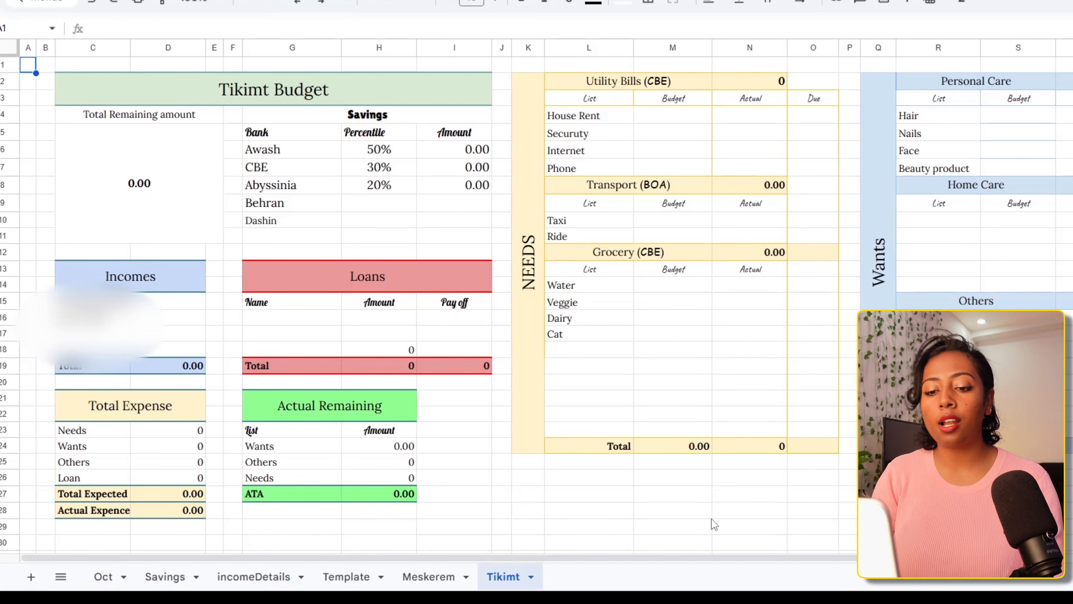
left_click(346, 577)
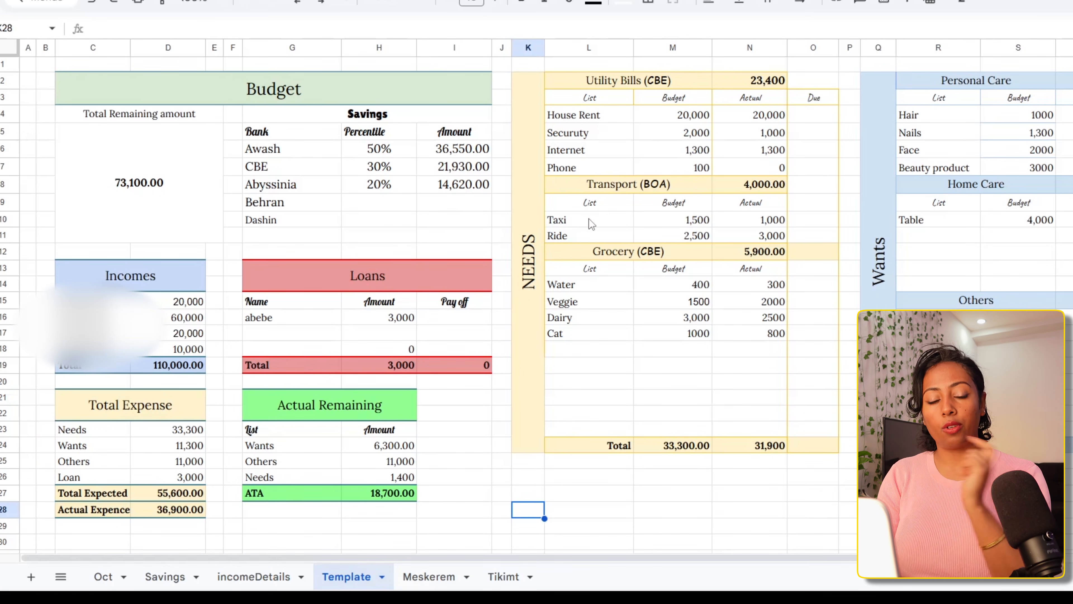
Review the four income amounts and the budgeted and actual House Rent amounts on the Template sheet
left_click_drag(162, 301, 165, 350)
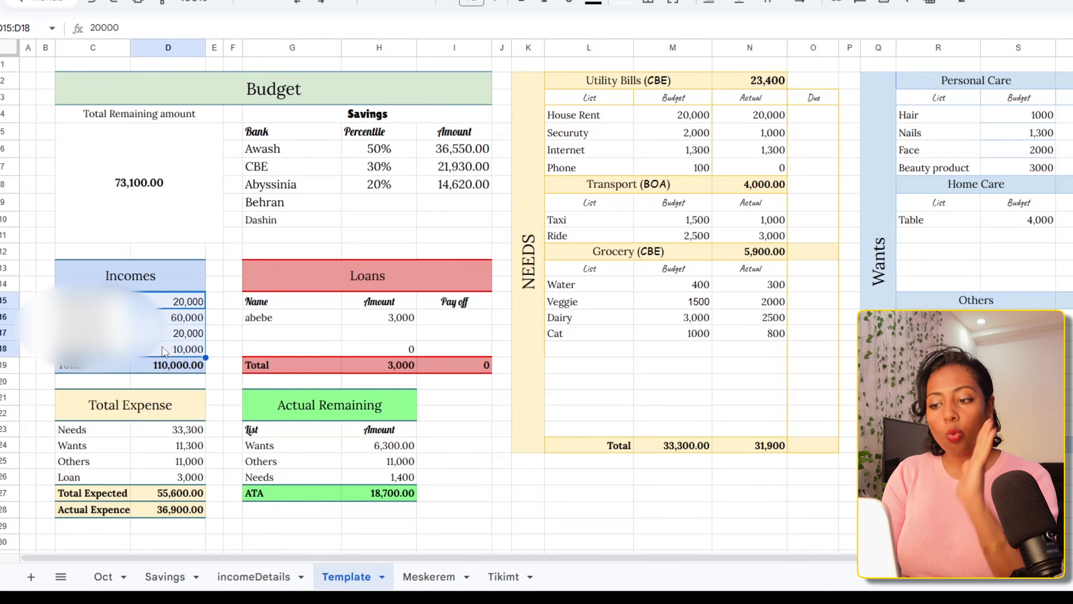
left_click(663, 121)
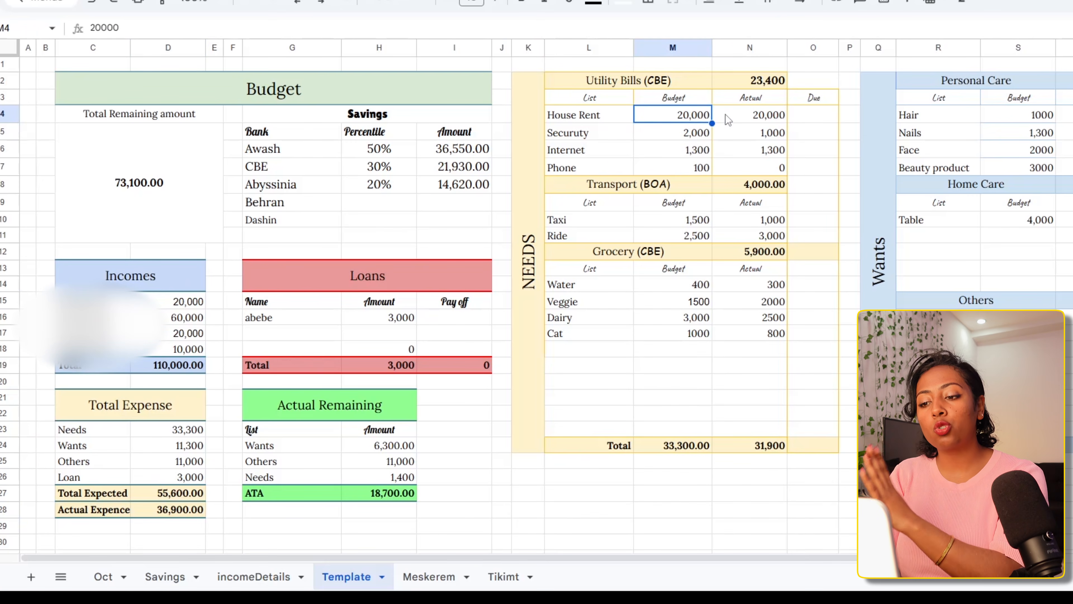
left_click(732, 115)
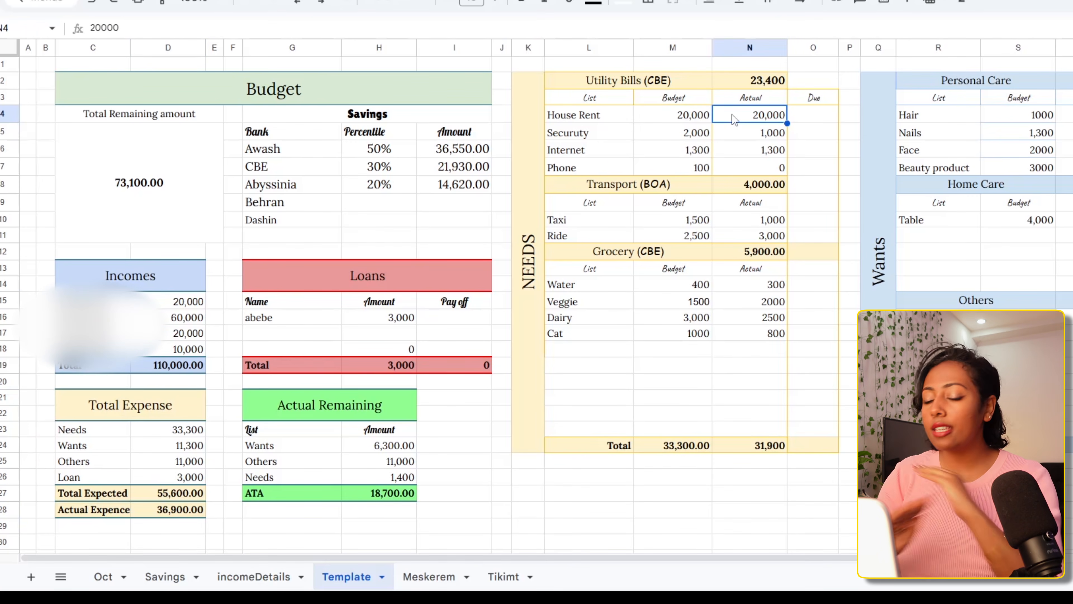